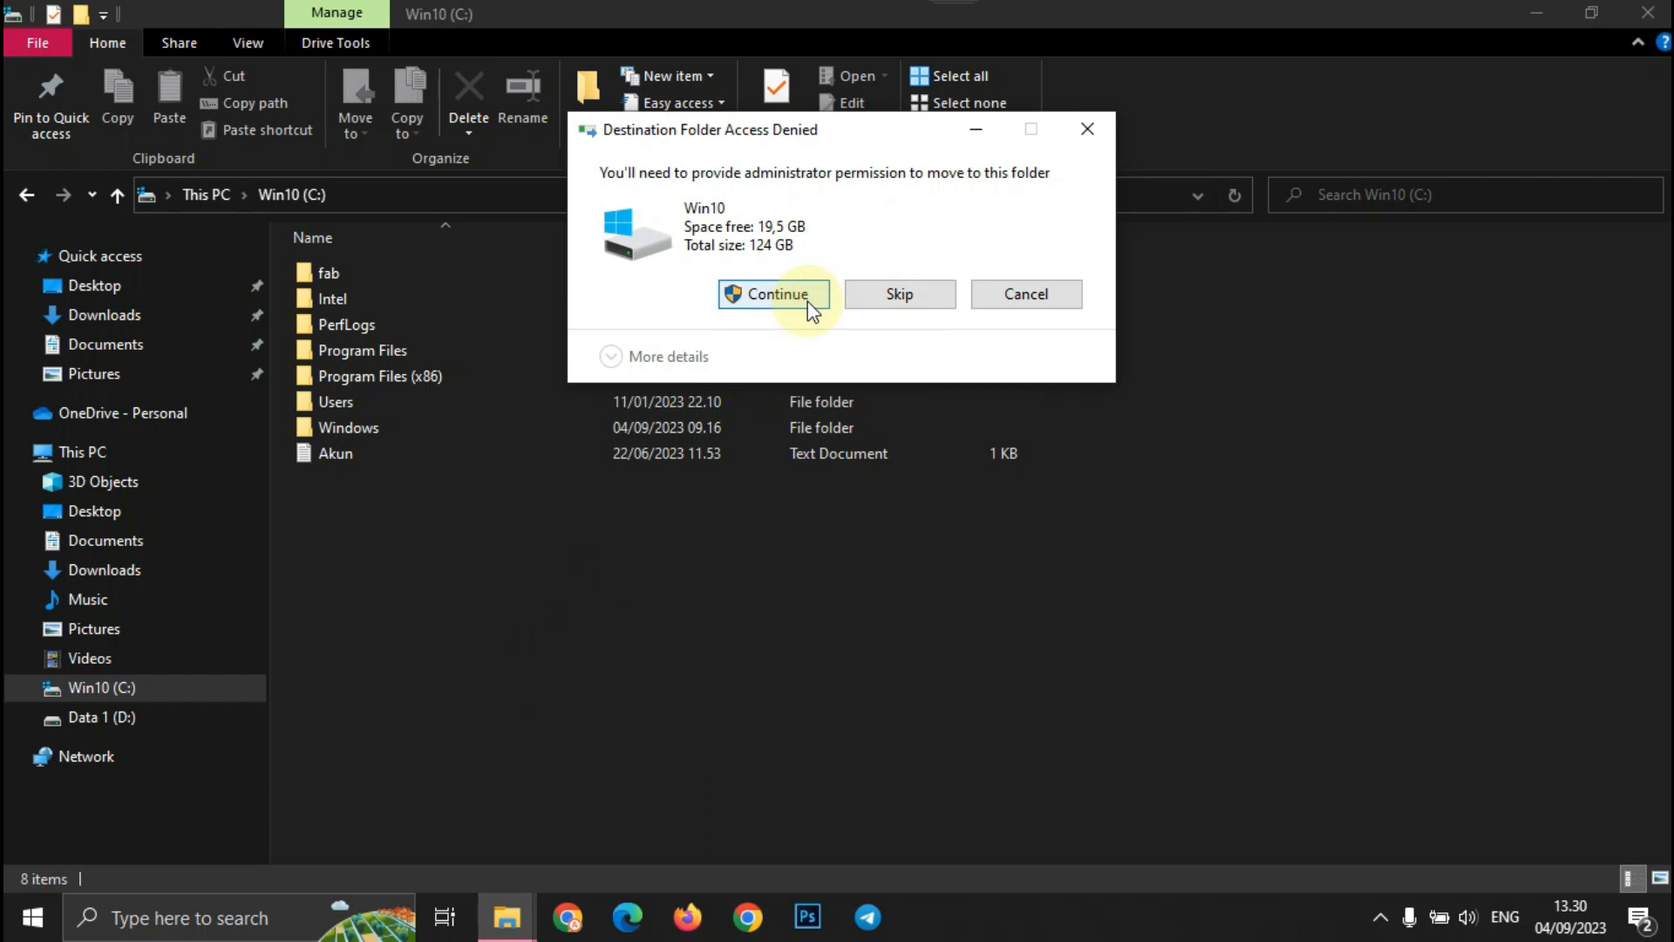
- Approve the admin prompt to place the xampp x64-7.2.22-0-VC15 zip in C:, then extract it there
{"action": "left_click", "coordinate": [809, 303]}
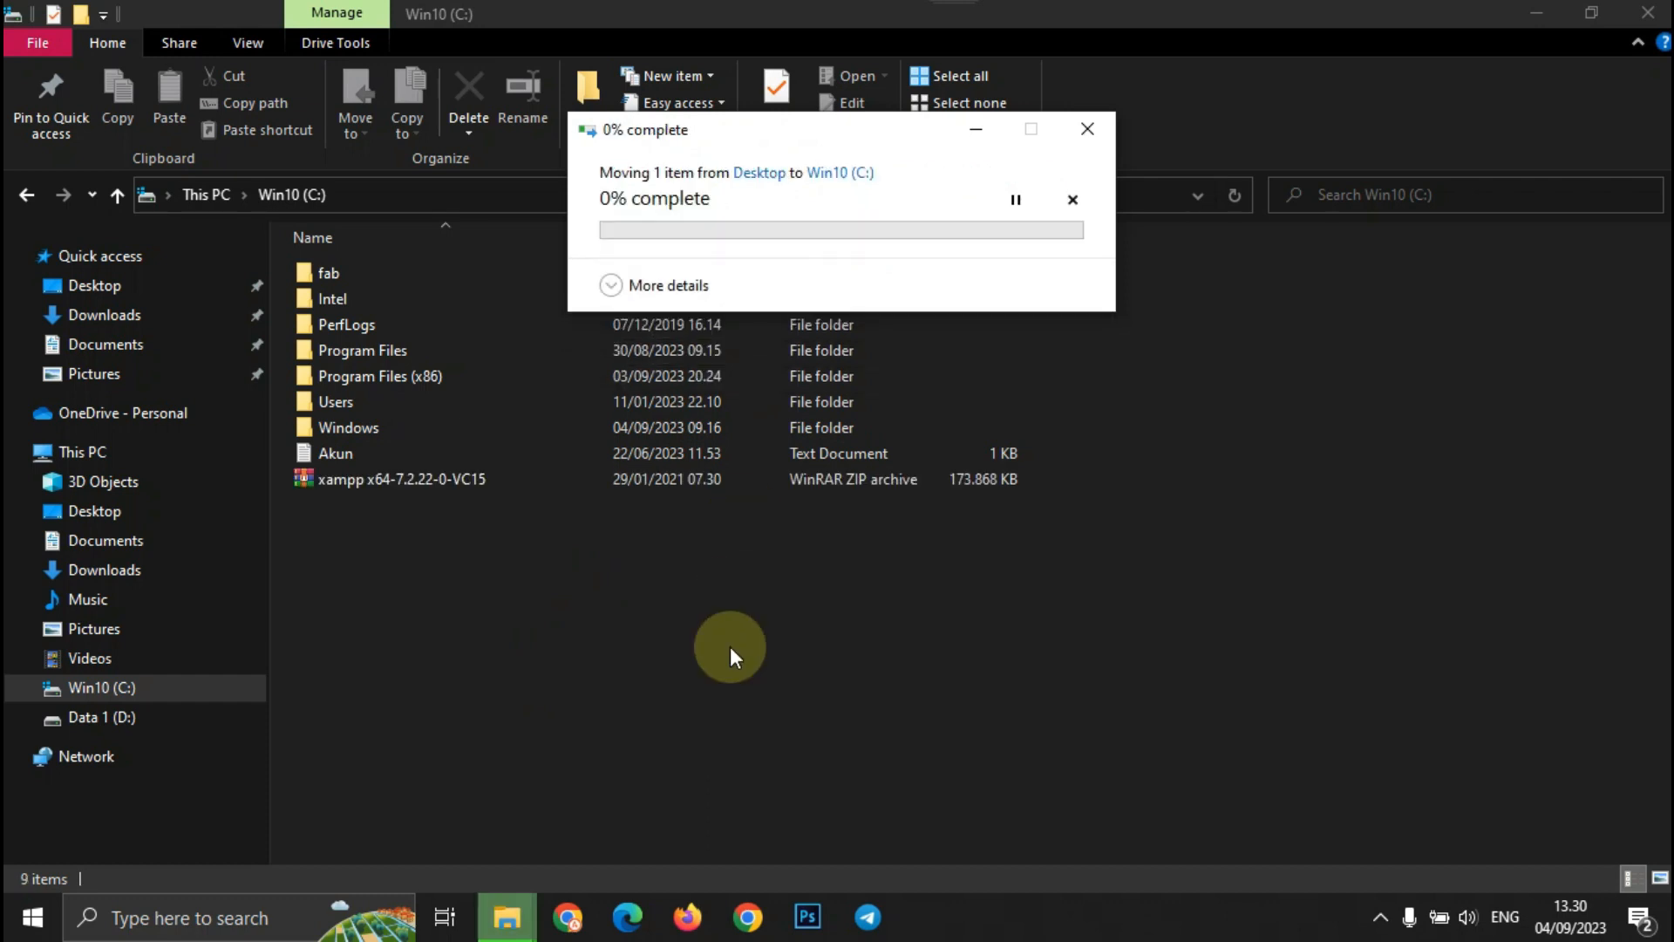
{"action": "right_click", "coordinate": [513, 484]}
{"action": "left_click", "coordinate": [624, 452]}
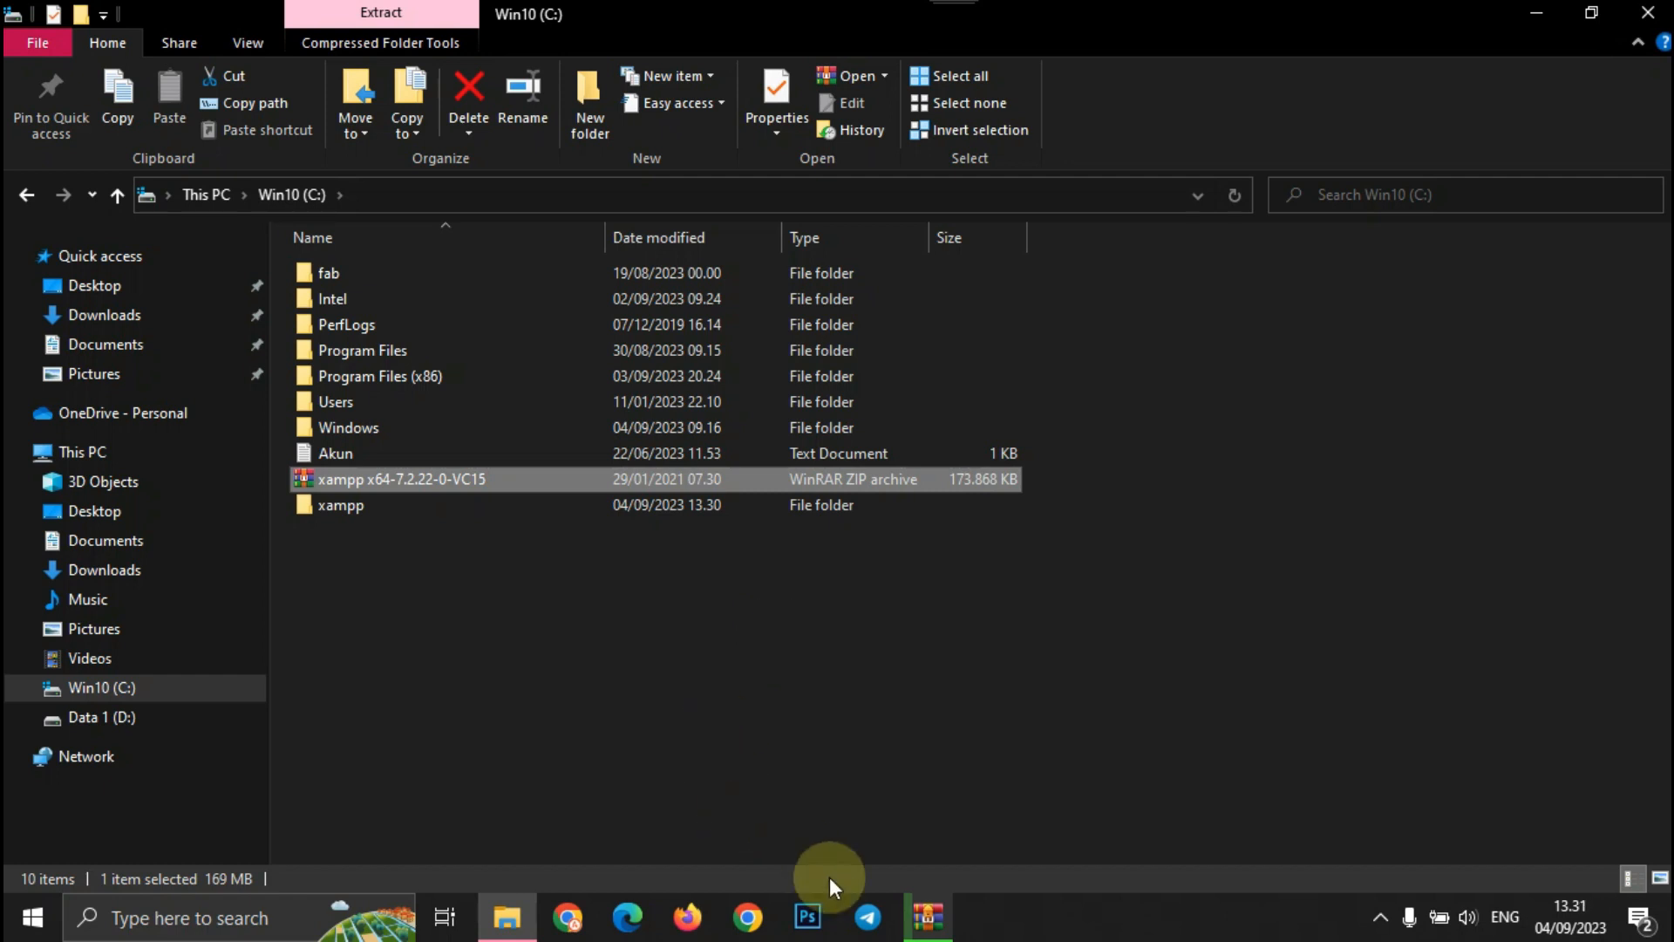
{"action": "left_click", "coordinate": [928, 915]}
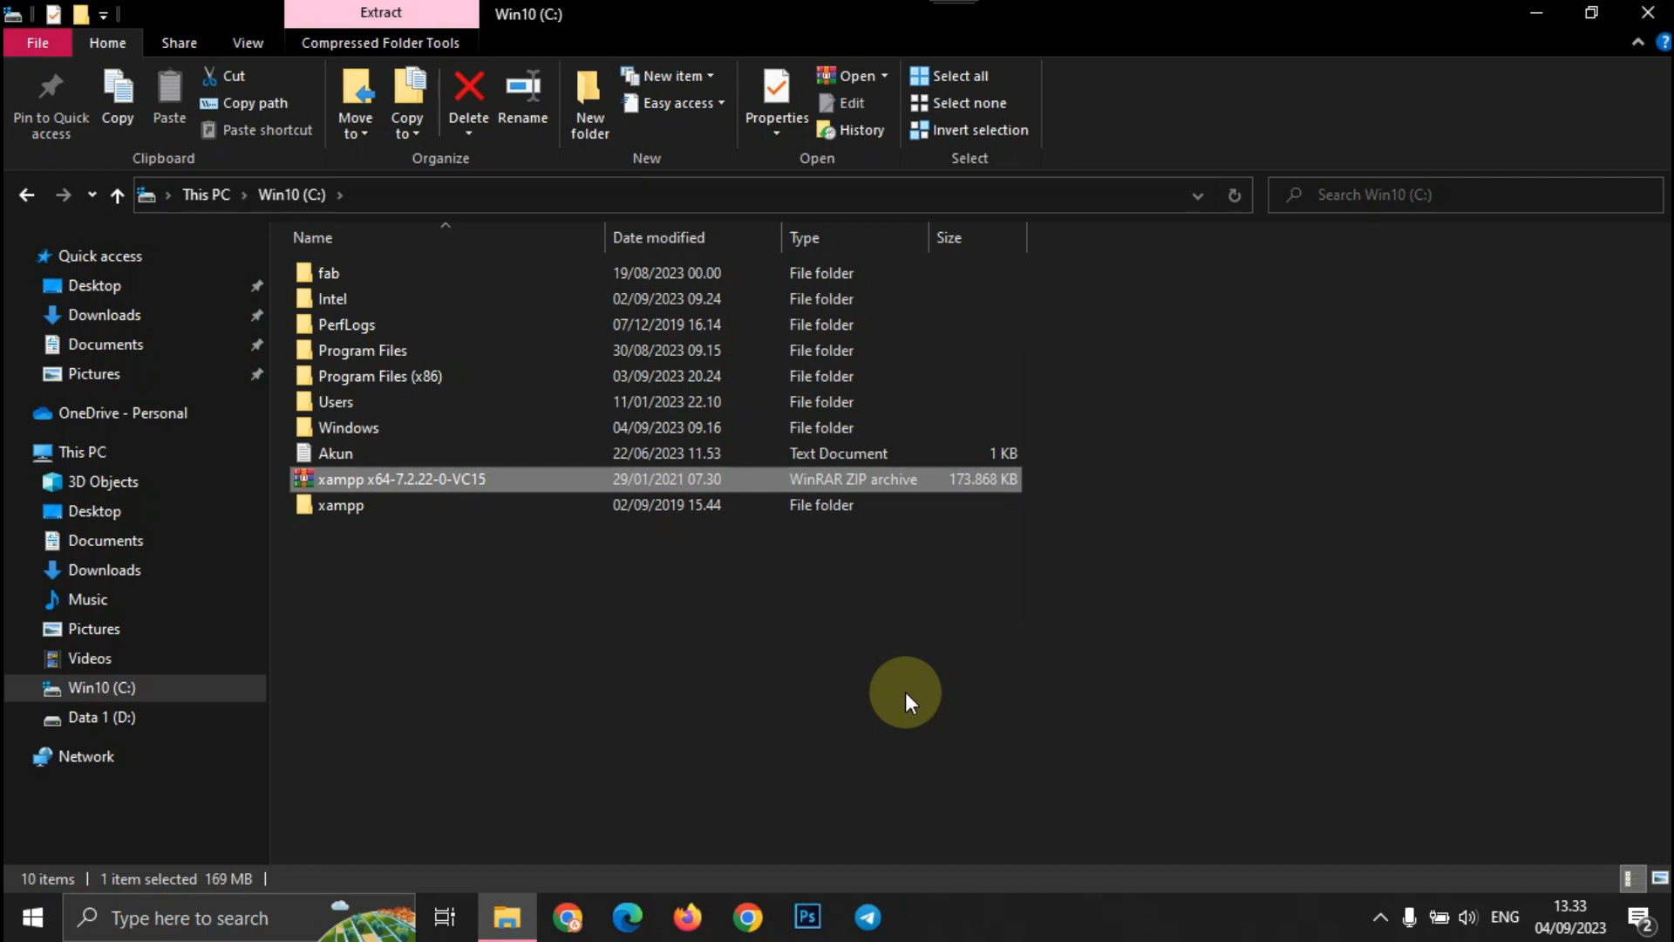
- Run setup_xampp from C:\xampp, letting php.exe keep running in Smadav, and close the console after DONE
{"action": "double_click", "coordinate": [434, 508]}
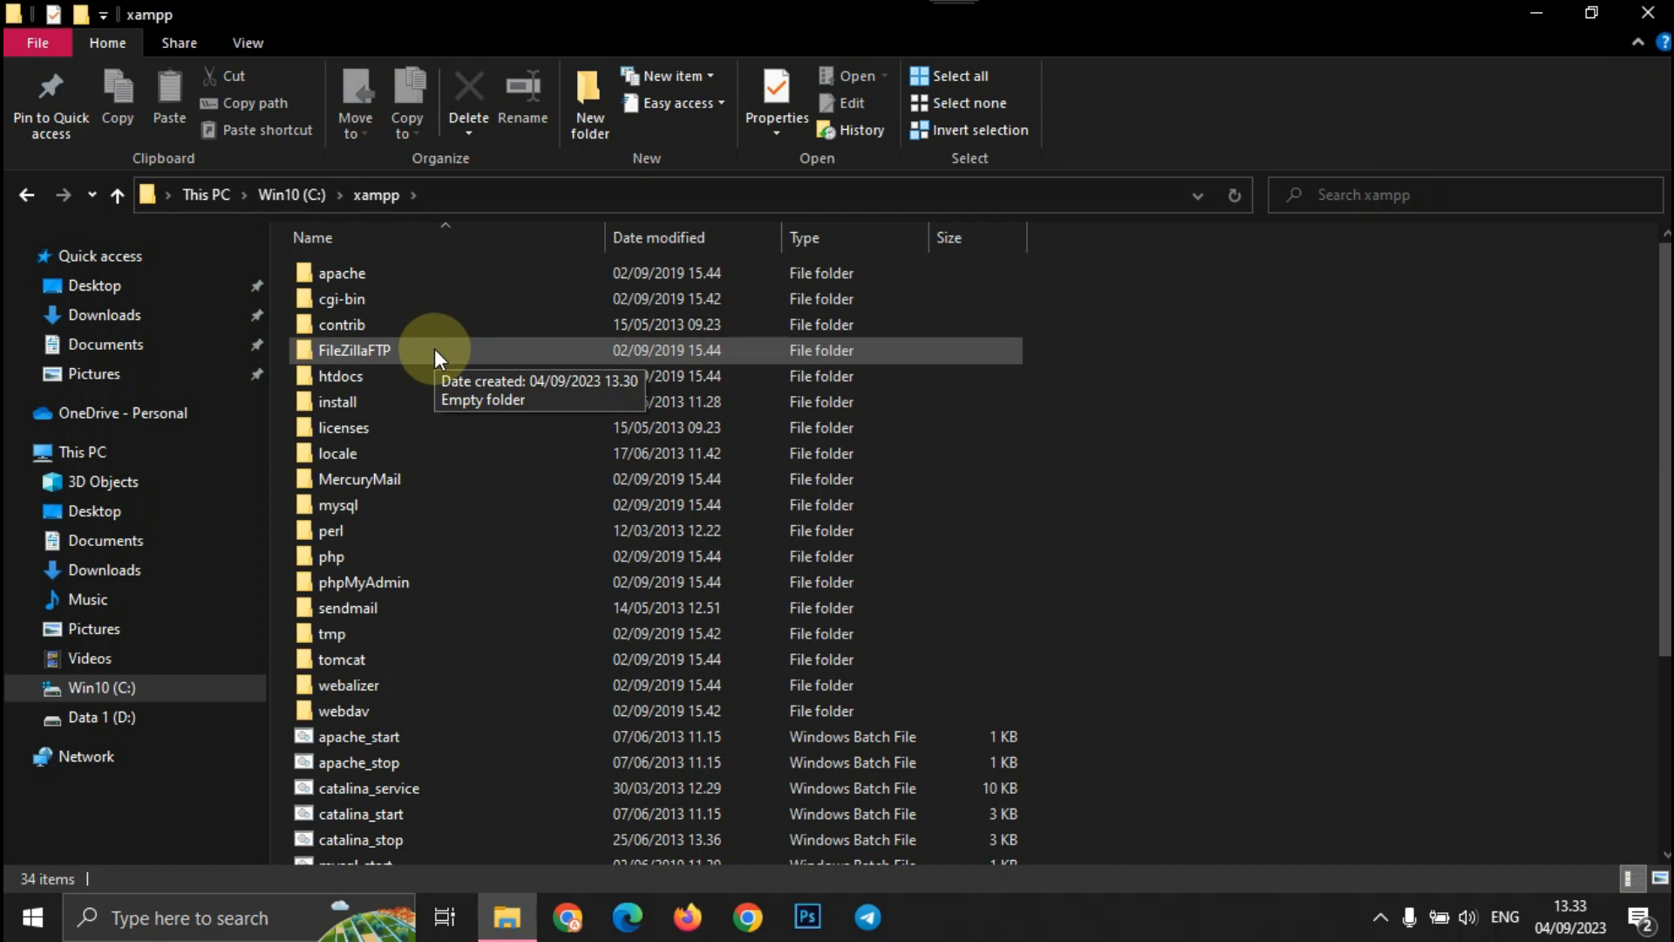
{"action": "scroll", "coordinate": [406, 480], "scroll_direction": "down", "scroll_amount": 4}
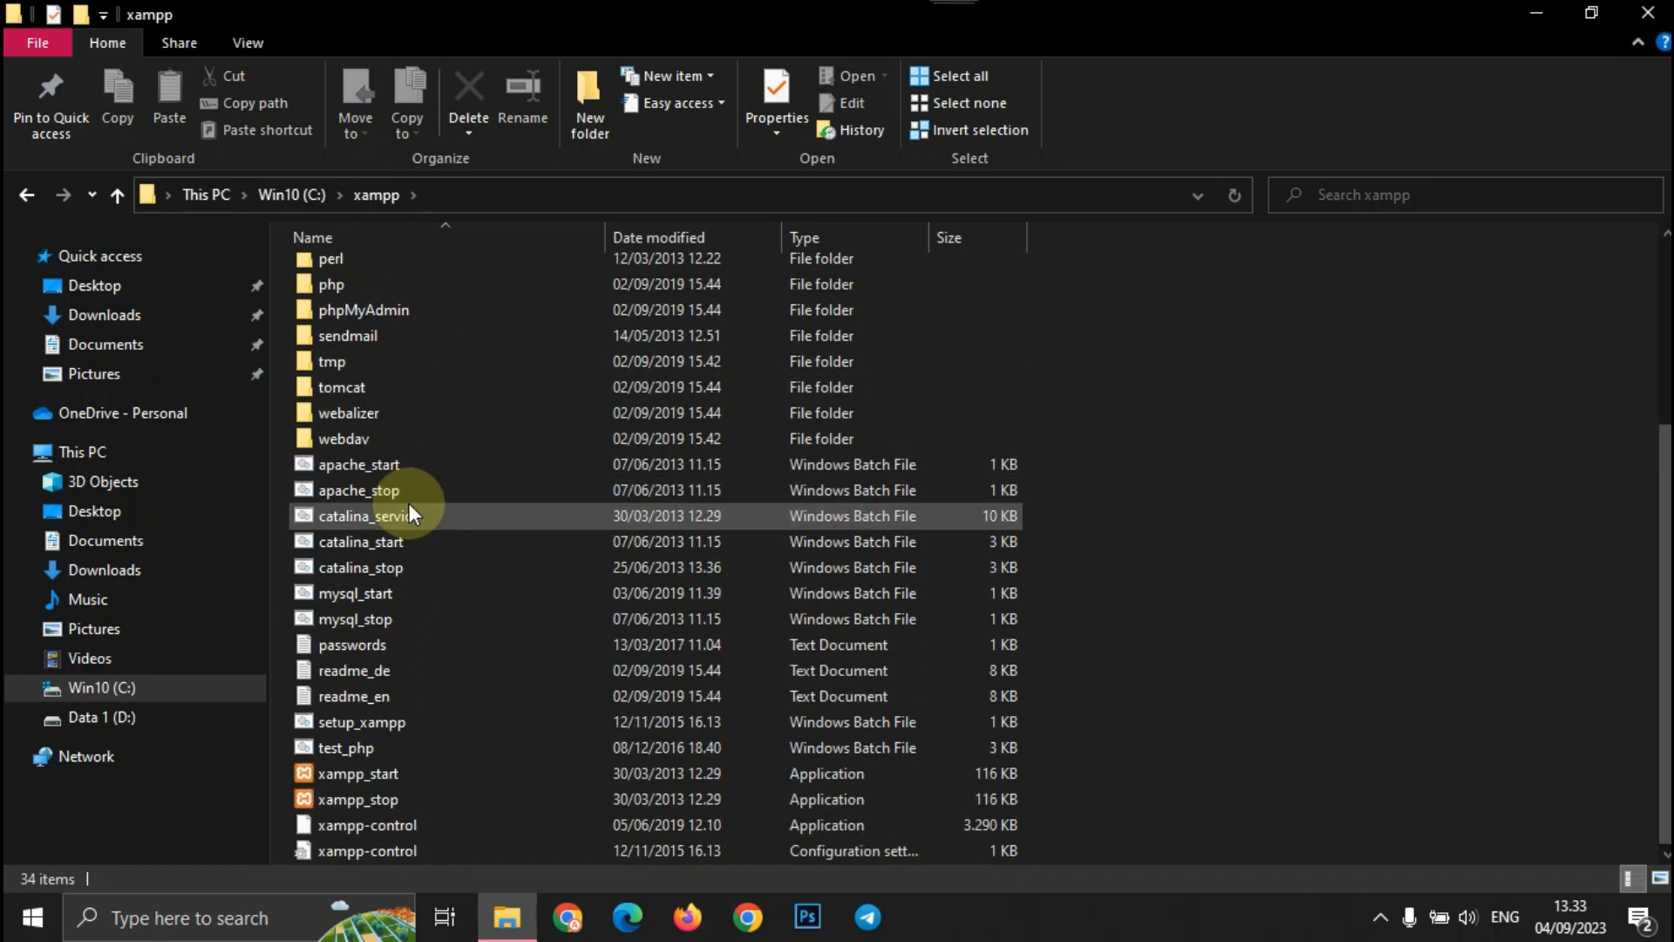
{"action": "left_click", "coordinate": [421, 728]}
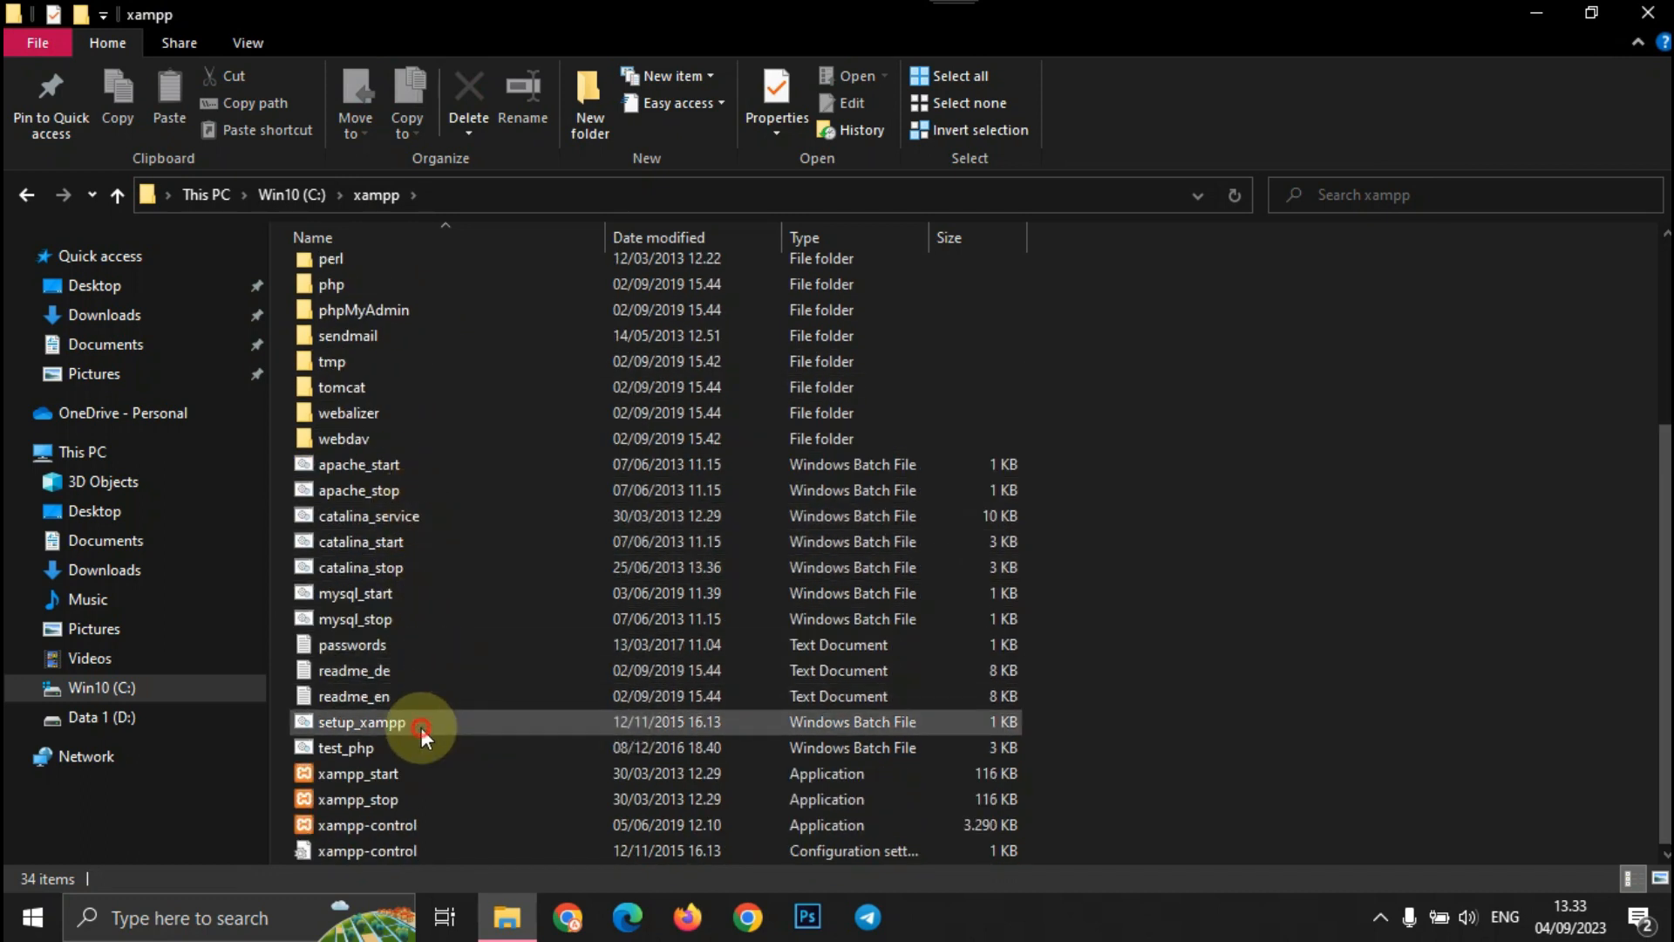
{"action": "double_click", "coordinate": [421, 727]}
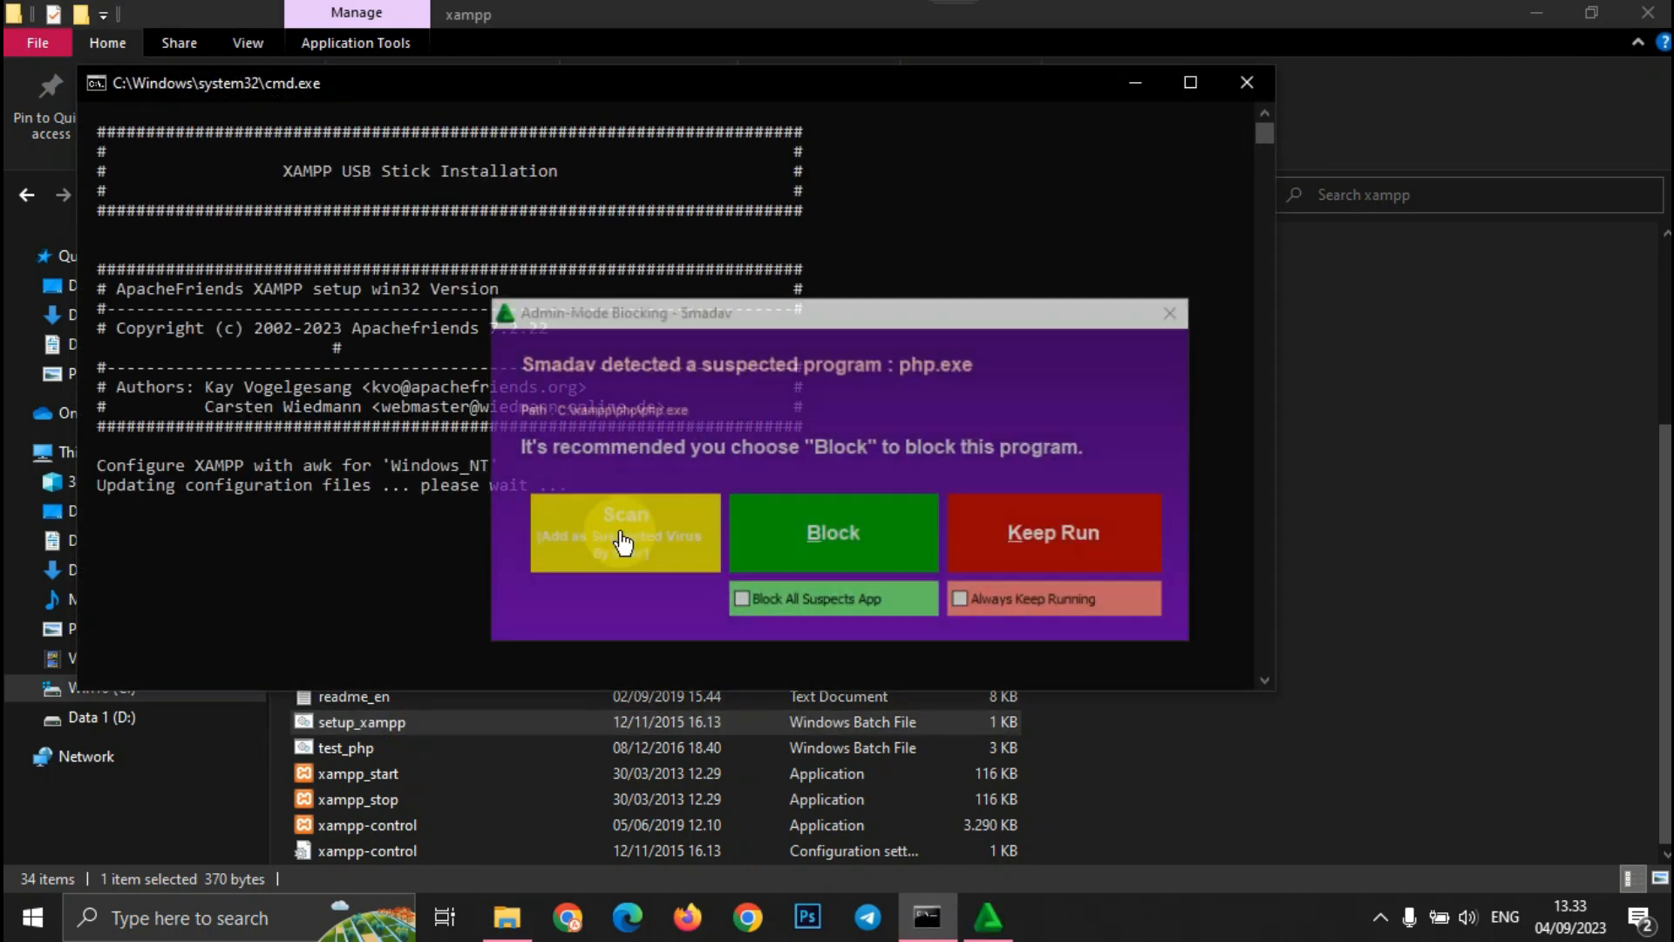
{"action": "left_click", "coordinate": [998, 603]}
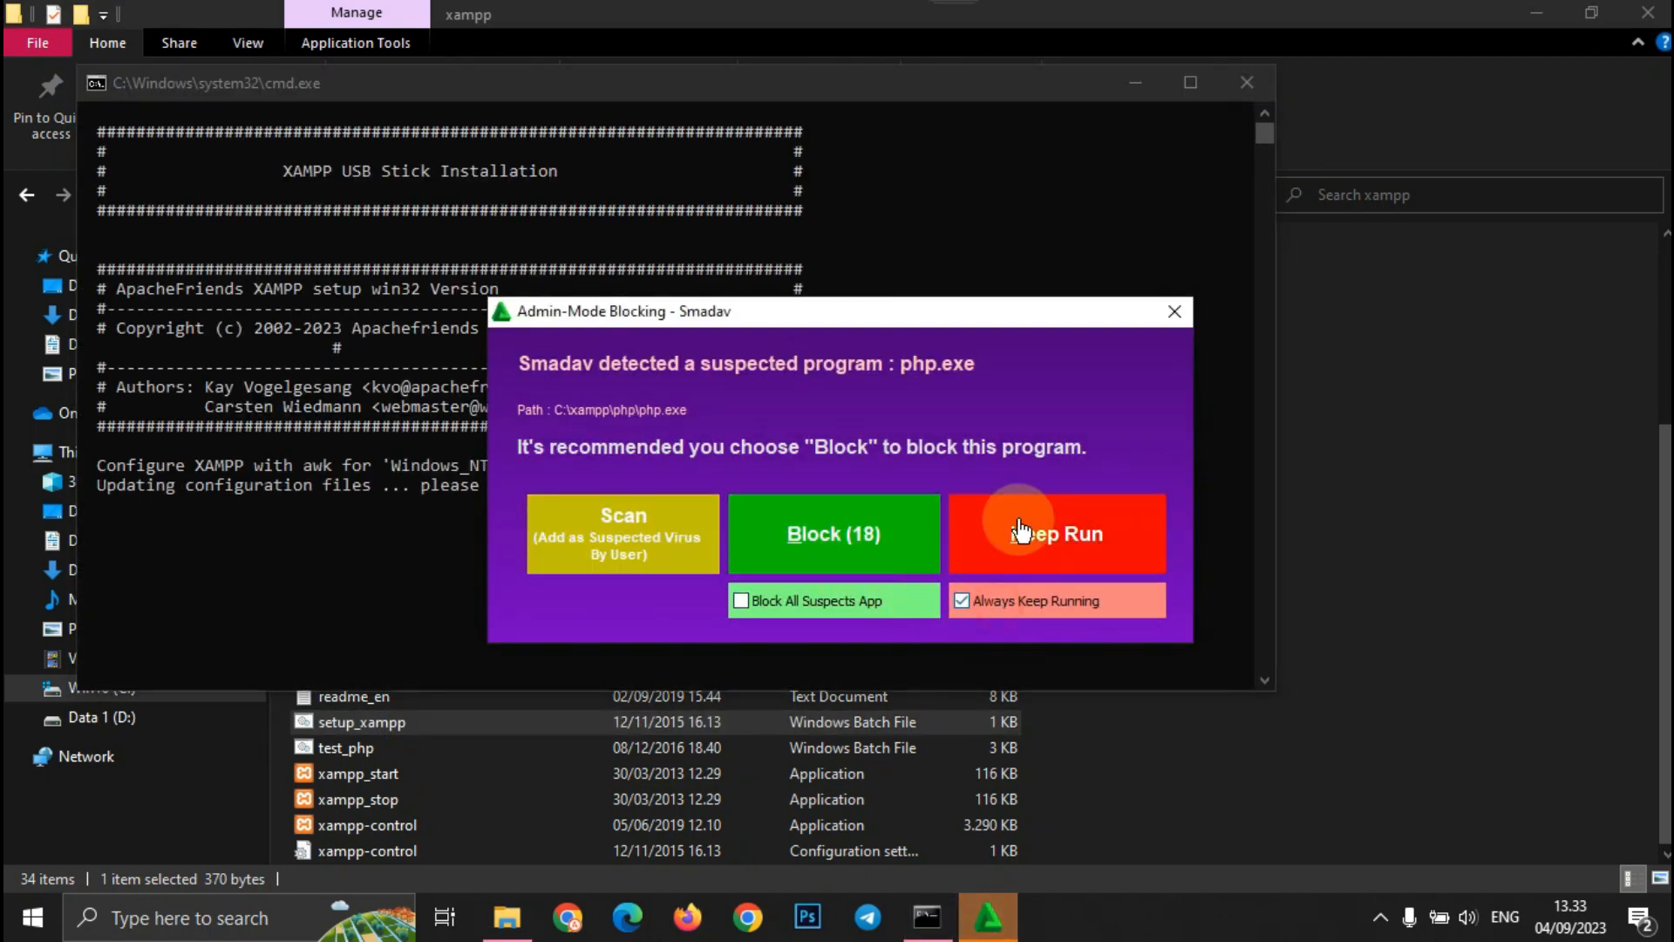
{"action": "left_click", "coordinate": [1022, 530]}
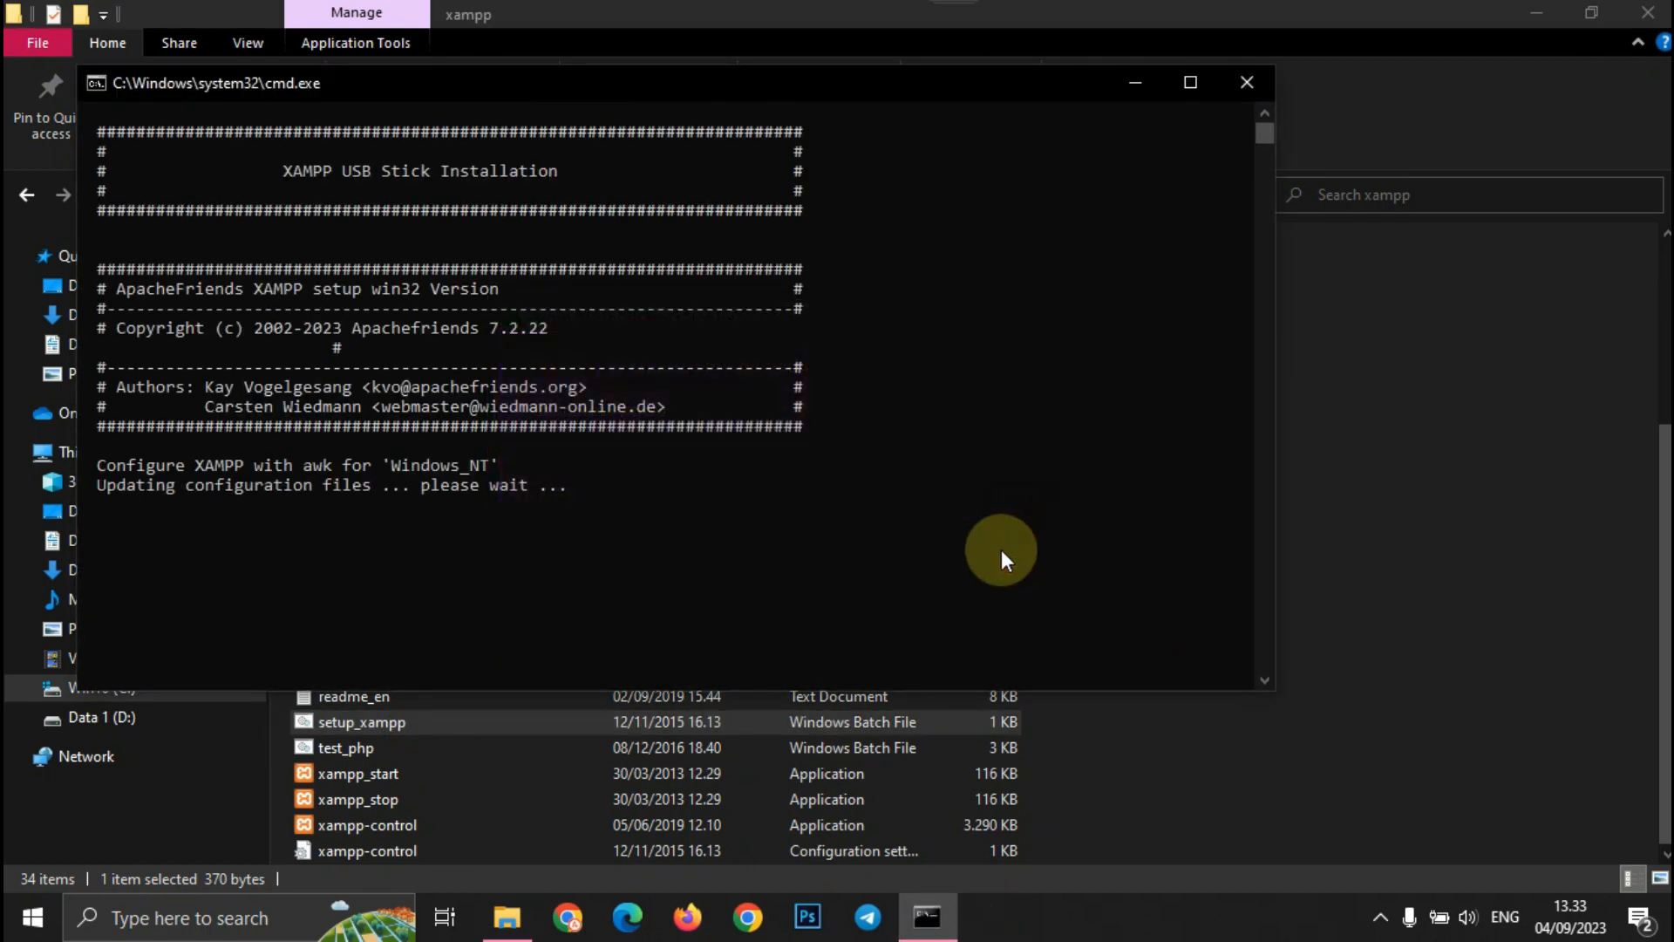
{"action": "left_click", "coordinate": [790, 576]}
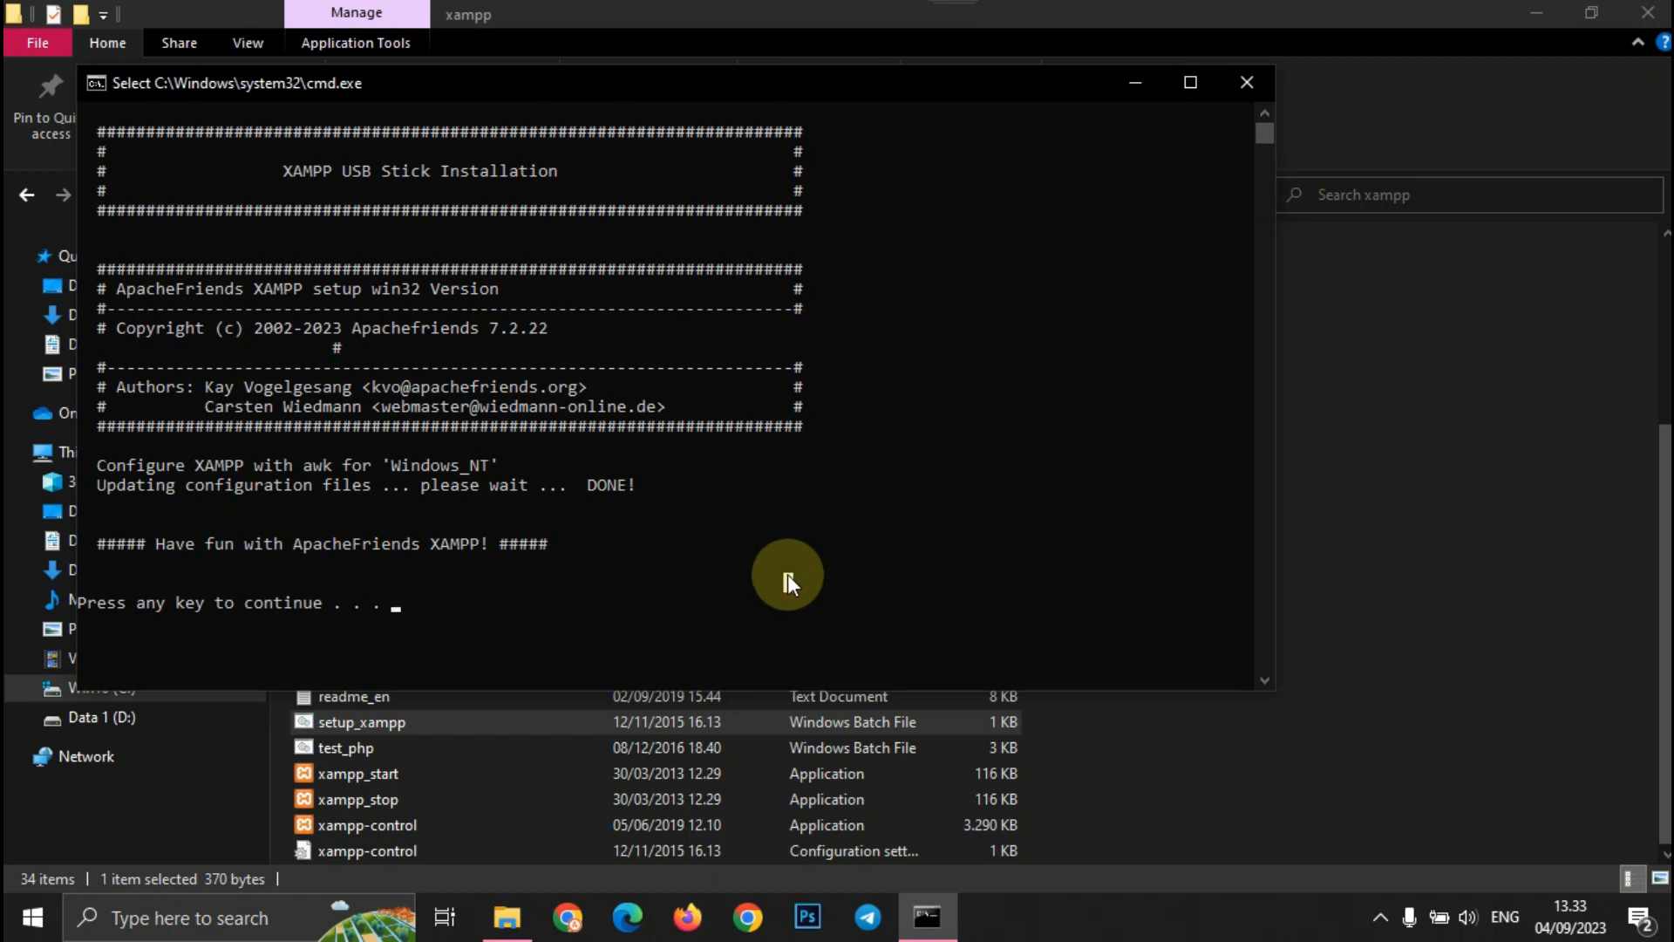
{"action": "key", "text": "Return"}
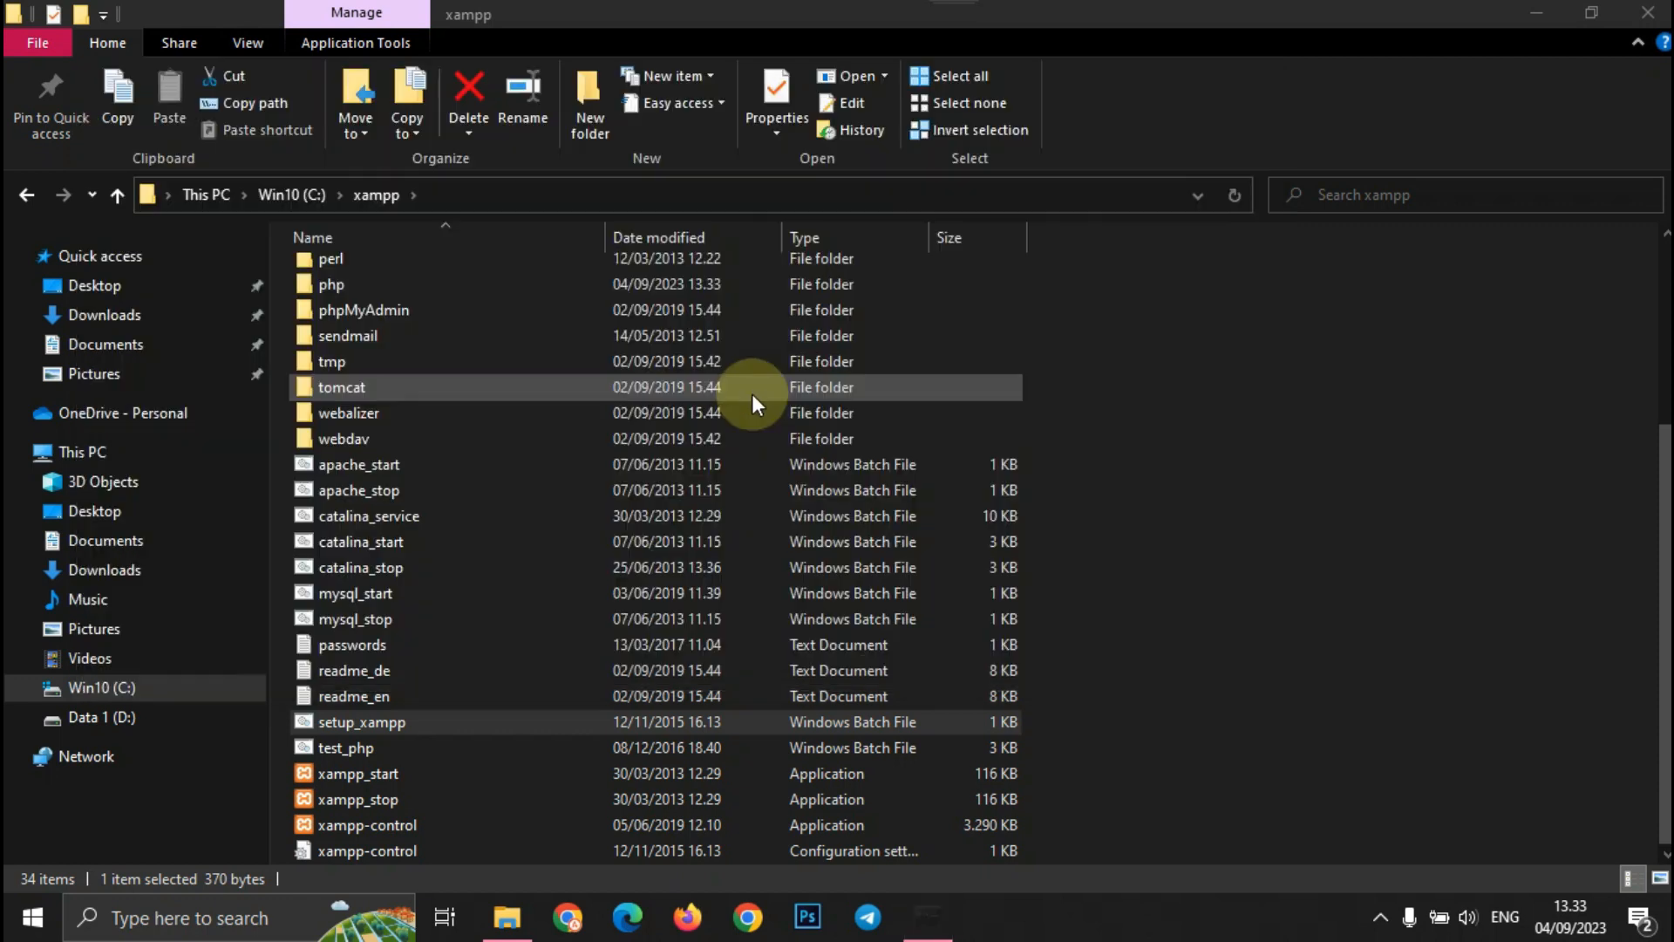
- Launch xampp-control, save the language choice, and start Apache and MySQL
{"action": "double_click", "coordinate": [443, 823]}
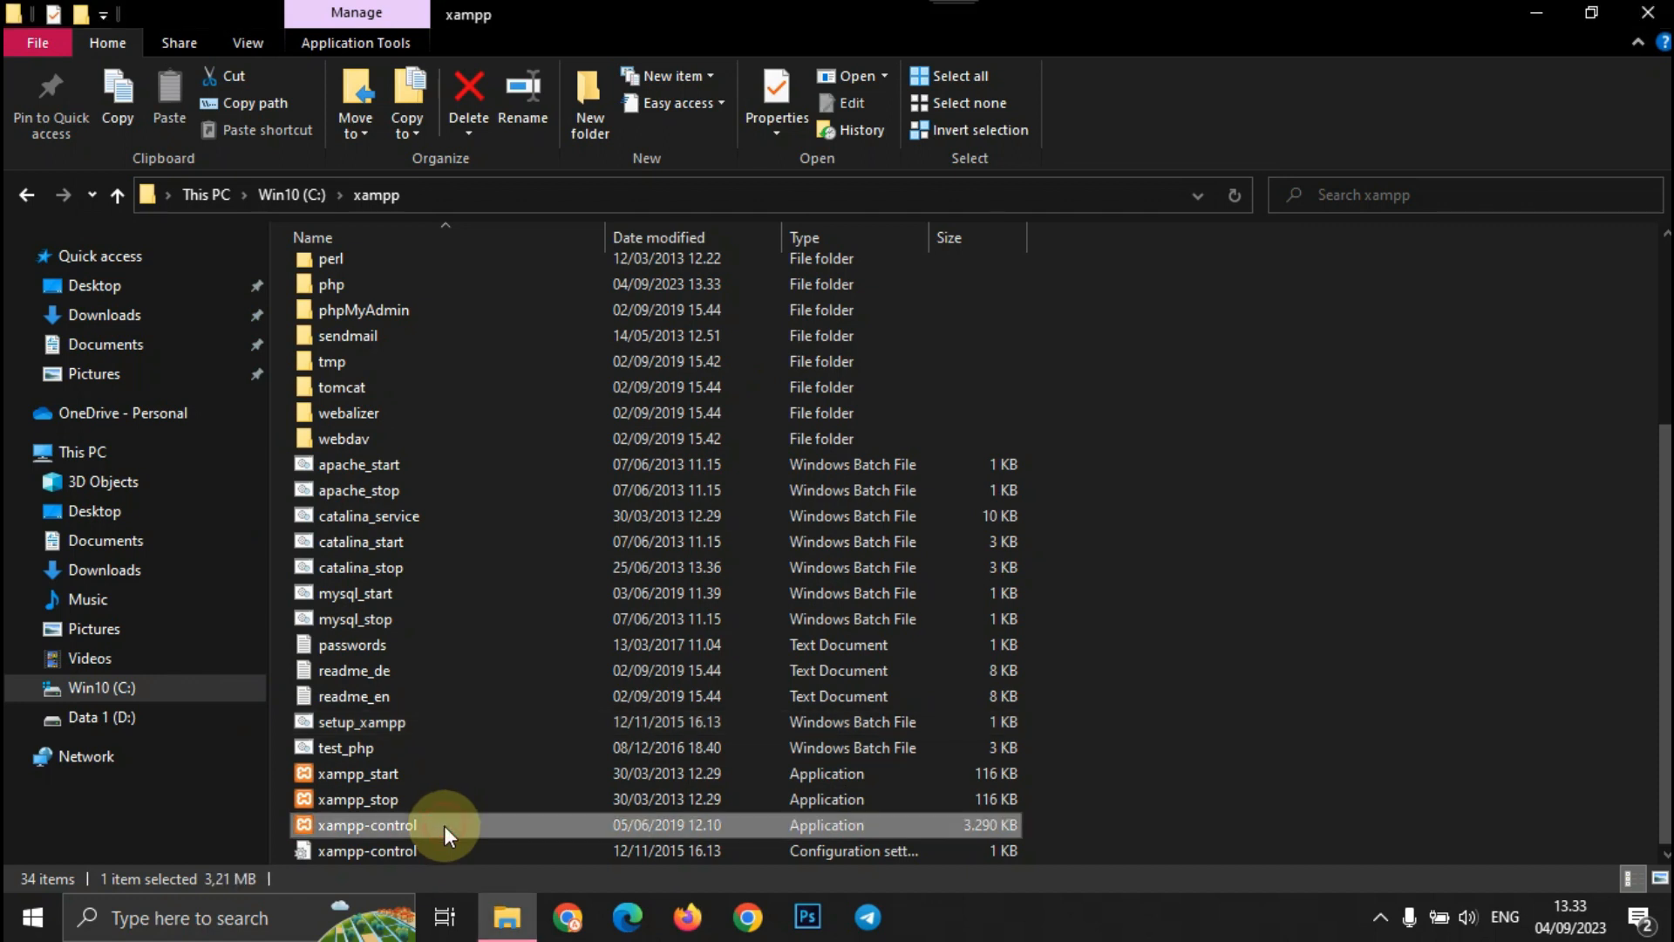
{"action": "left_click", "coordinate": [924, 522]}
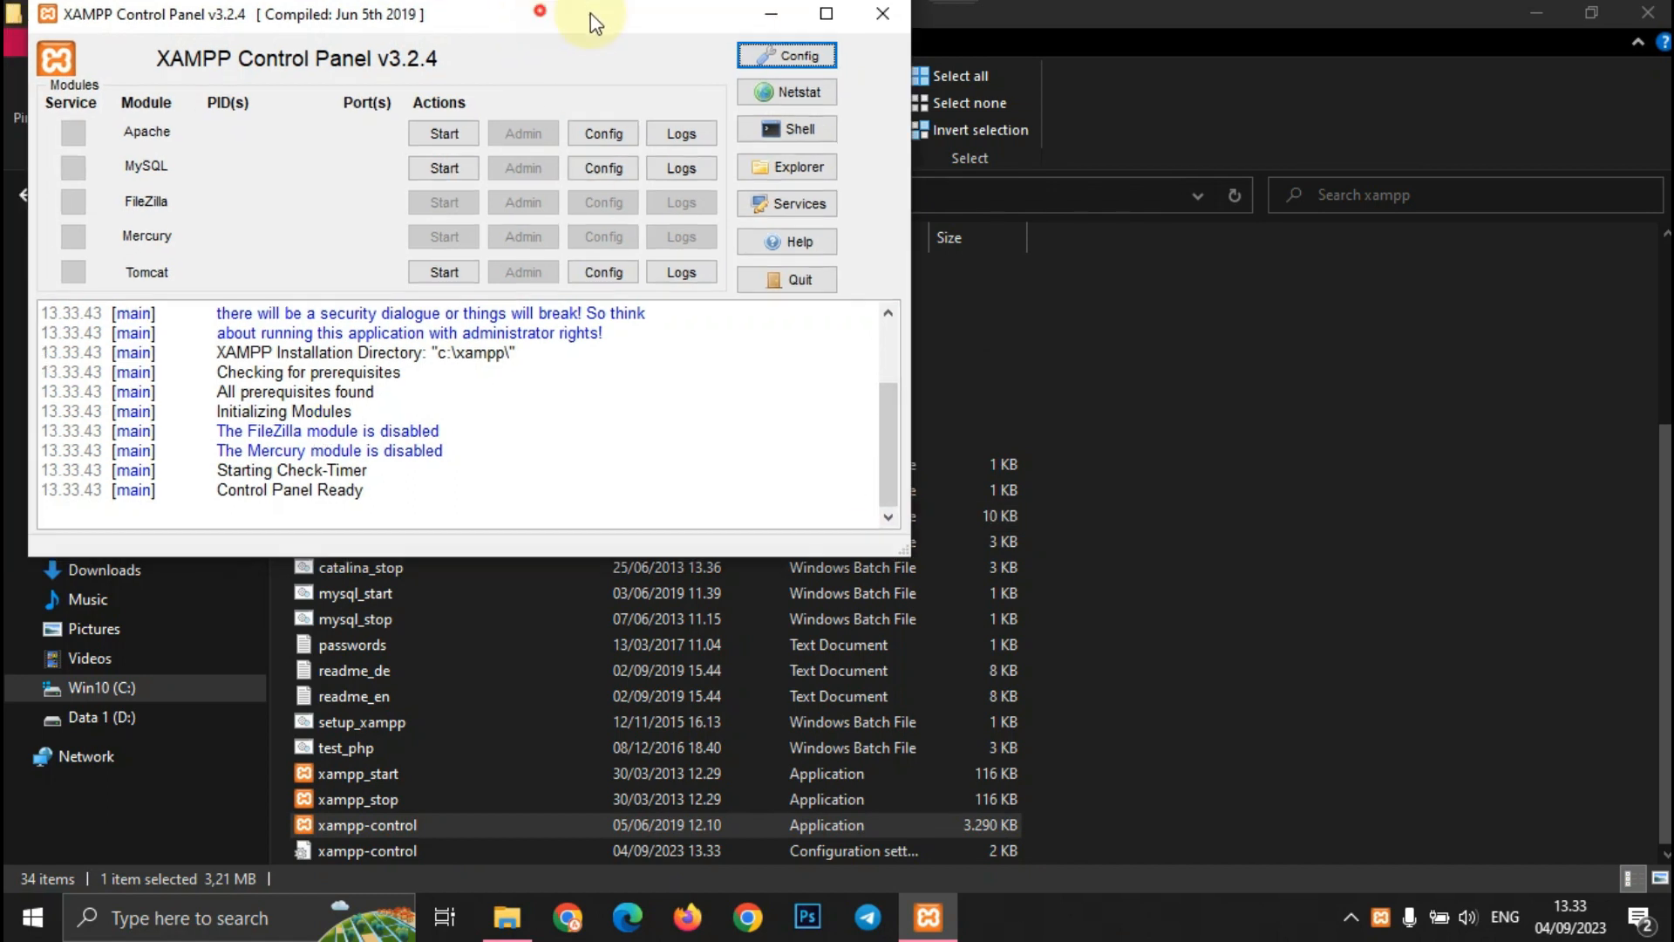
{"action": "left_click_drag", "start_coordinate": [591, 19], "coordinate": [1002, 162]}
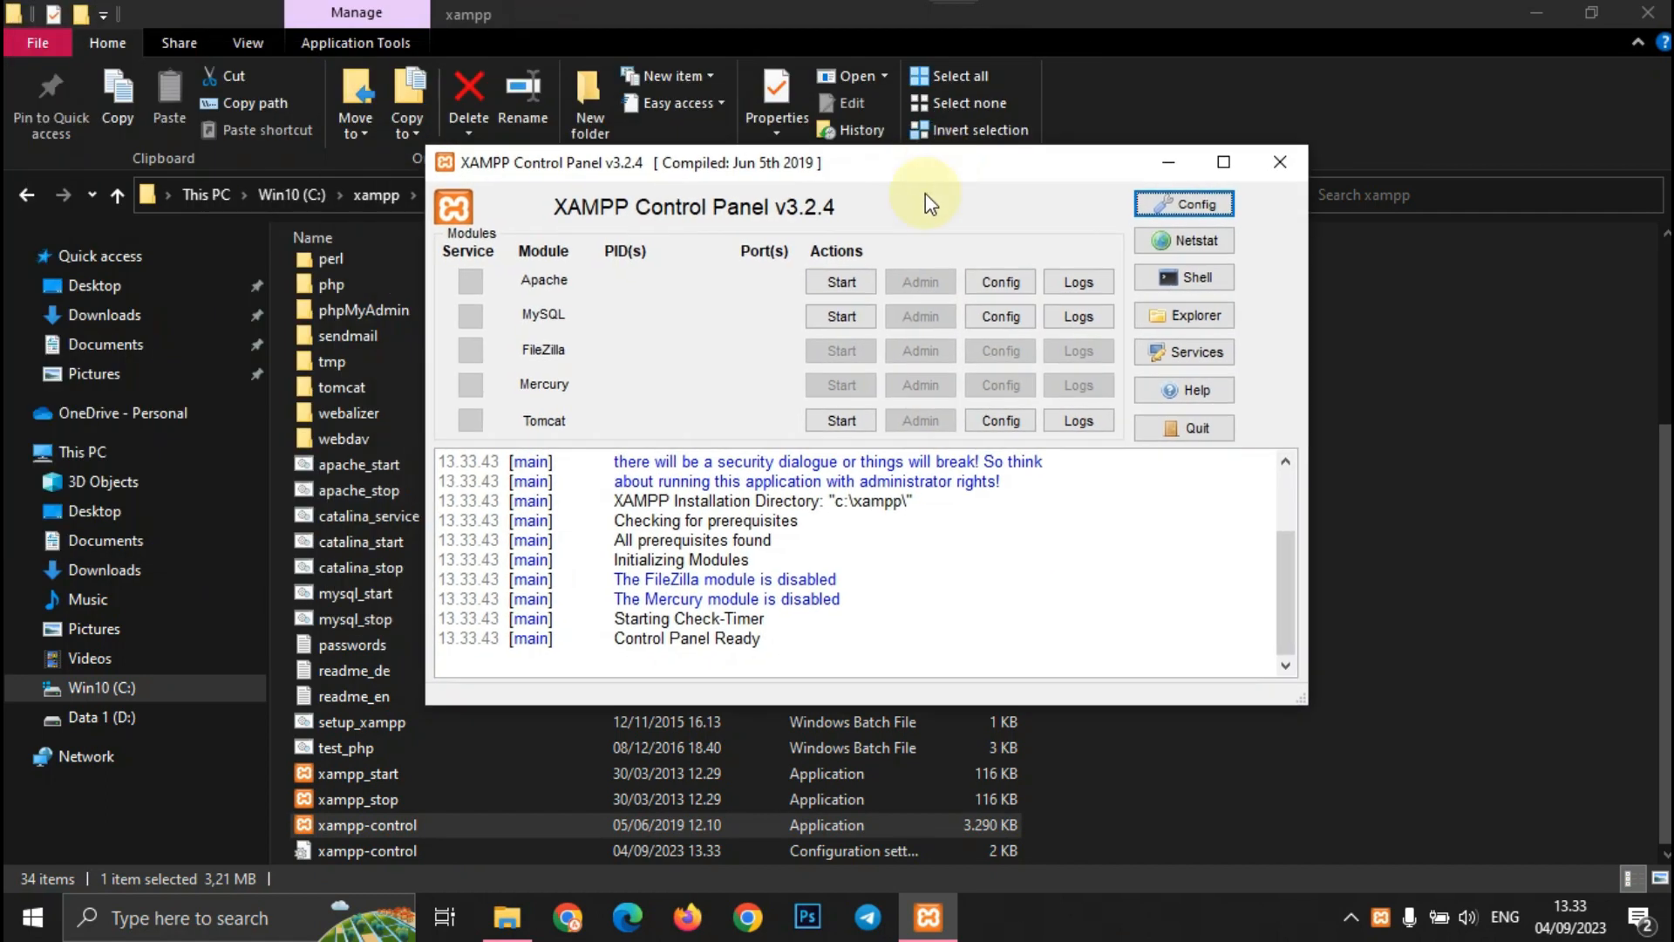
{"action": "left_click", "coordinate": [860, 282]}
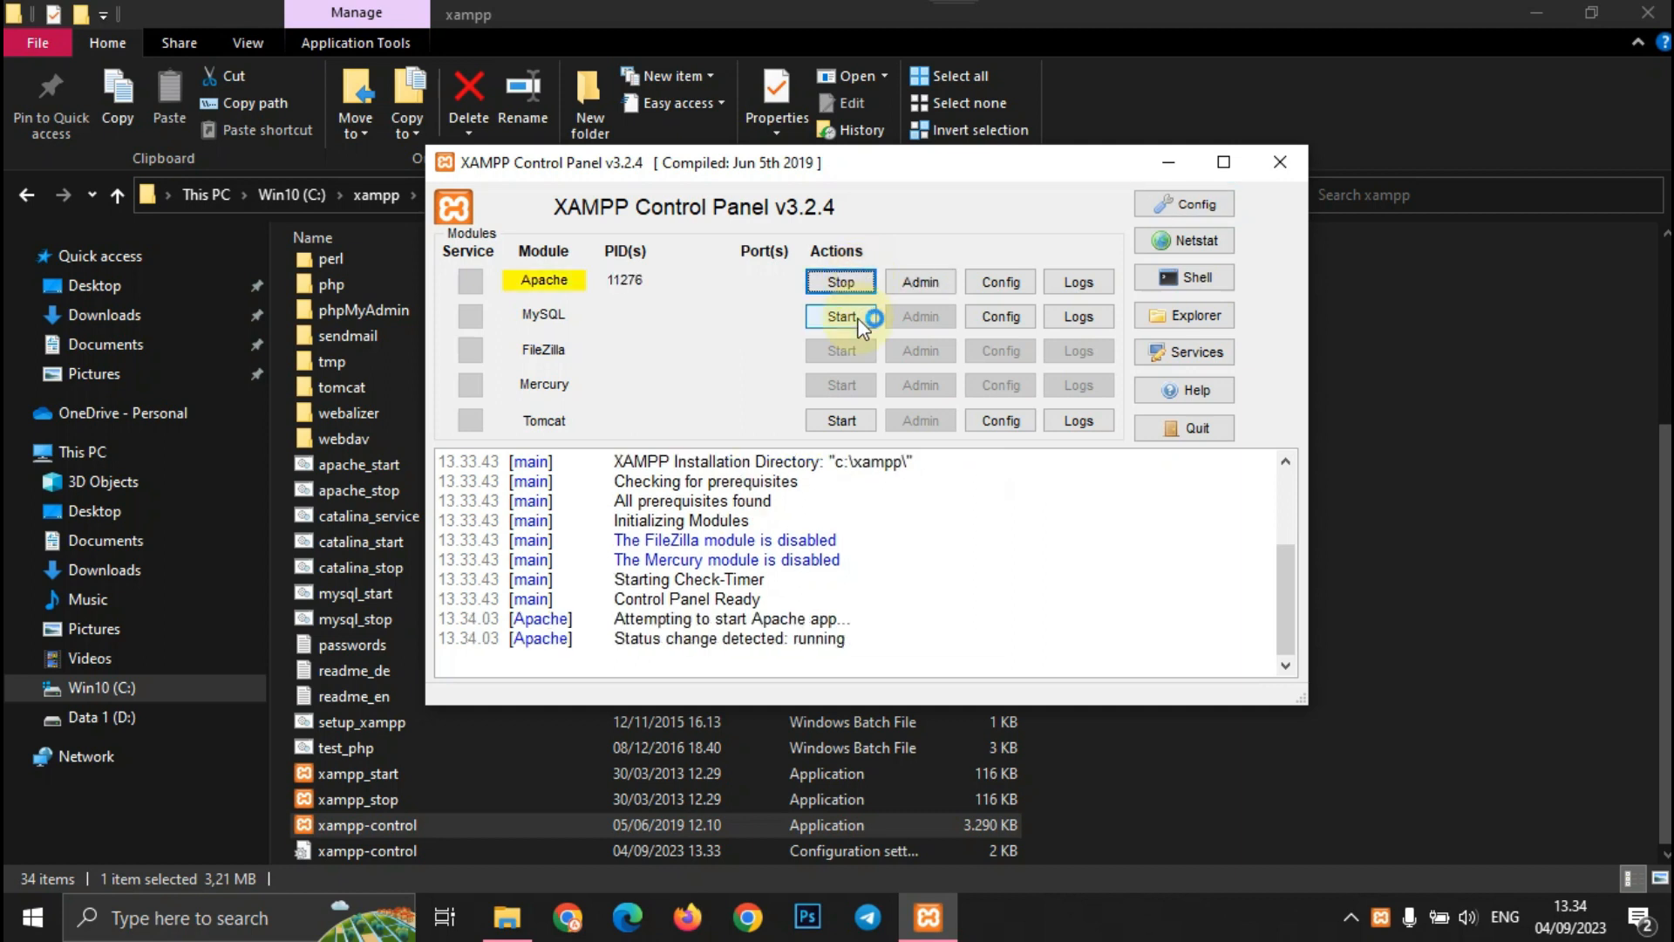
{"action": "left_click", "coordinate": [860, 319]}
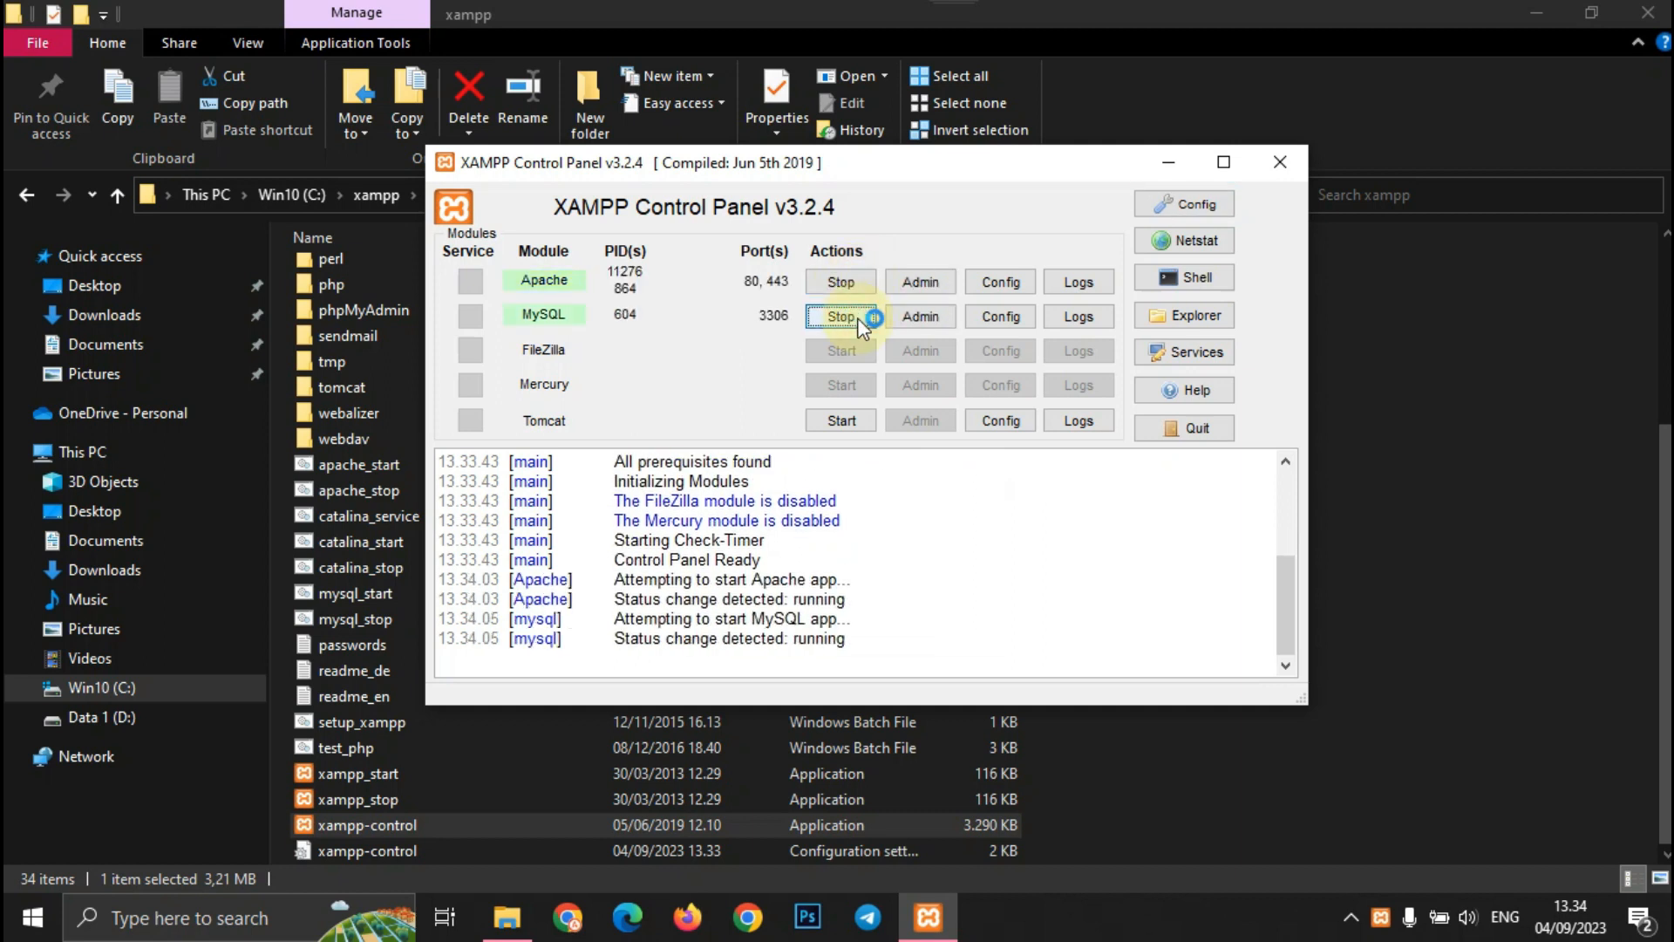
- Show the desktop and bring up the options for the ioncube loaders archive
{"action": "left_click", "coordinate": [1671, 923]}
{"action": "left_click", "coordinate": [1352, 133]}
{"action": "right_click", "coordinate": [1352, 132]}
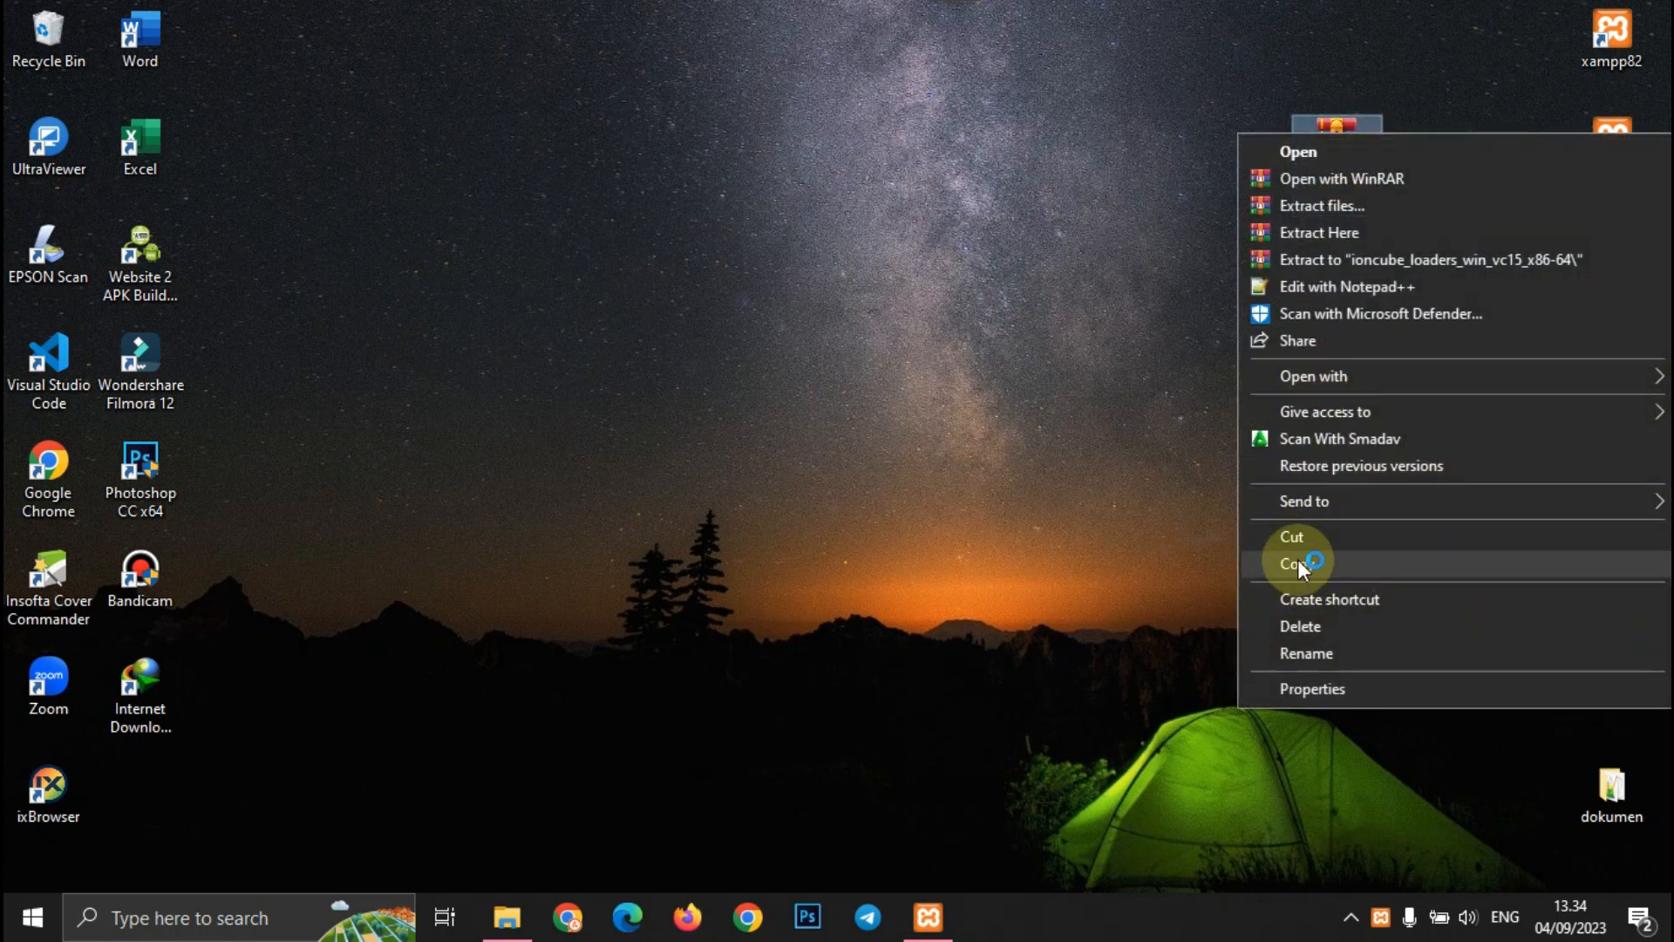
- Copy the ioncube_loaders_win_vc15_x86-64 archive into C:\xampp\htdocs
{"action": "left_click", "coordinate": [1297, 563]}
{"action": "left_click", "coordinate": [506, 917]}
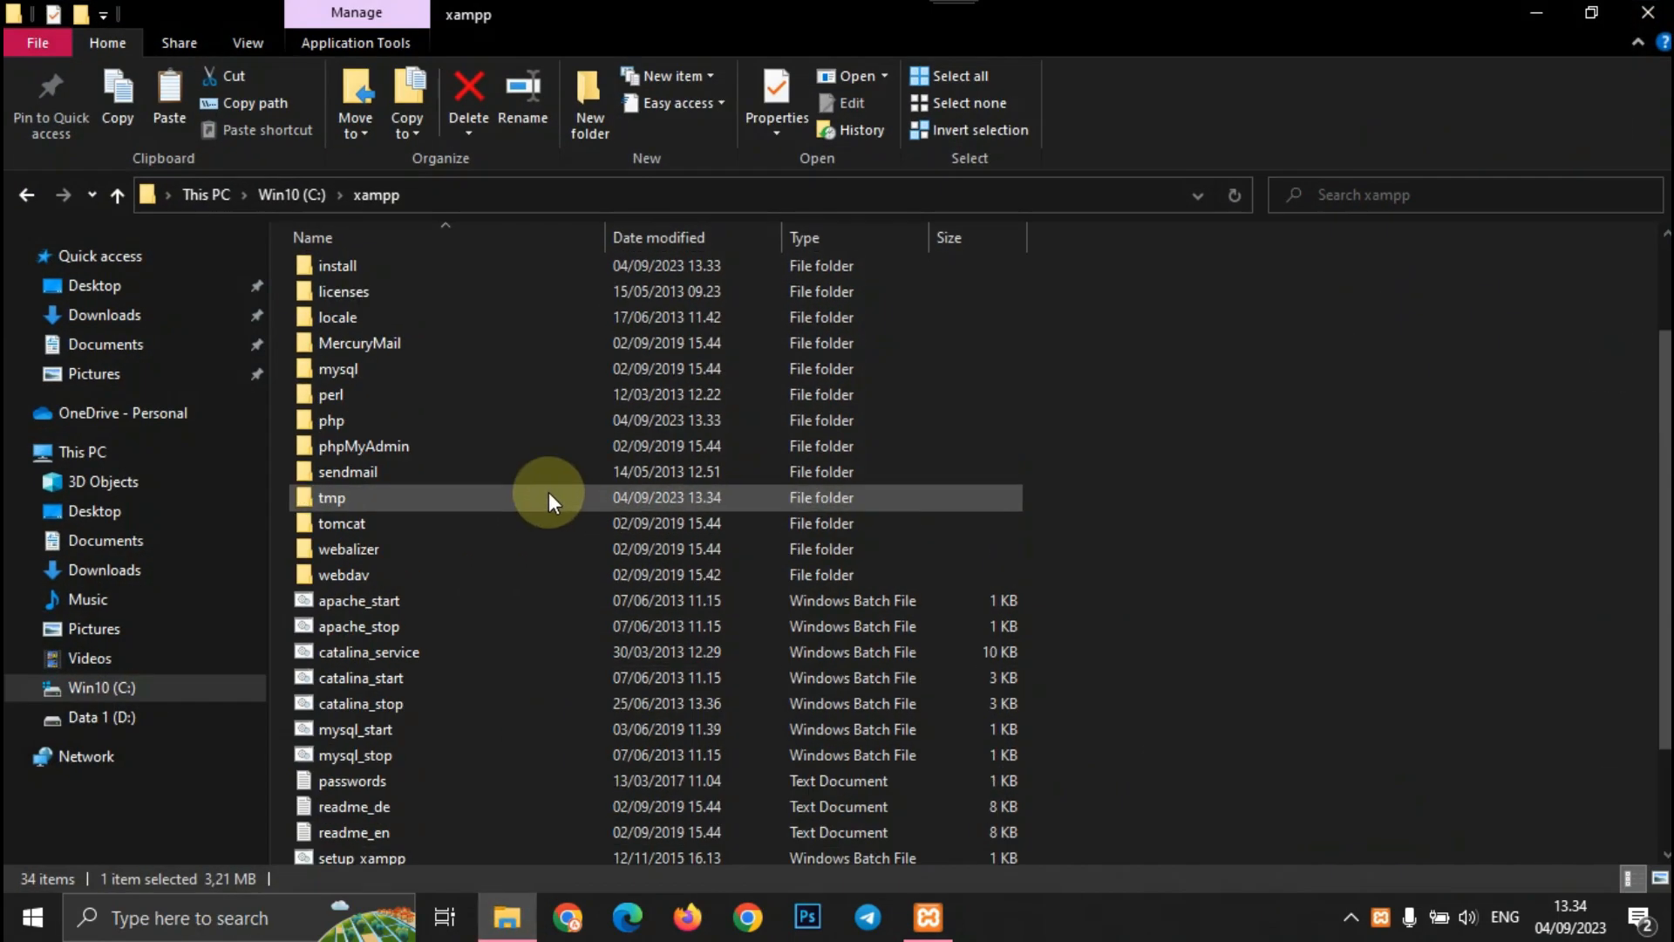
{"action": "scroll", "coordinate": [385, 387], "scroll_direction": "up", "scroll_amount": 2}
{"action": "left_click", "coordinate": [384, 386]}
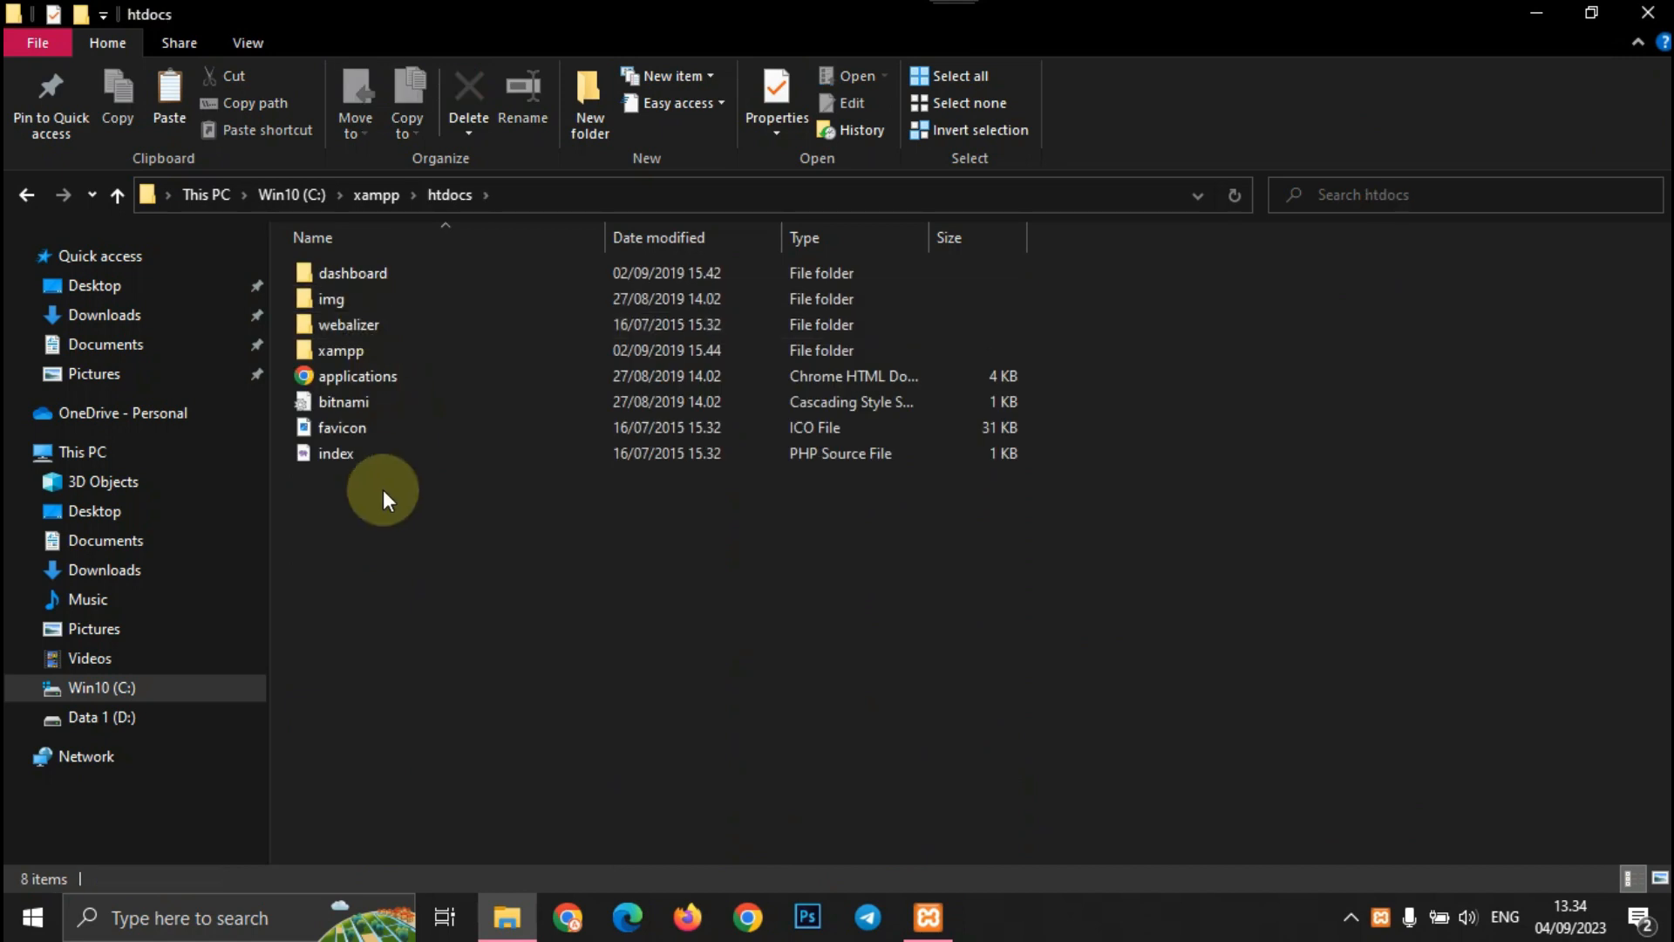
{"action": "right_click", "coordinate": [385, 504]}
{"action": "left_click", "coordinate": [468, 677]}
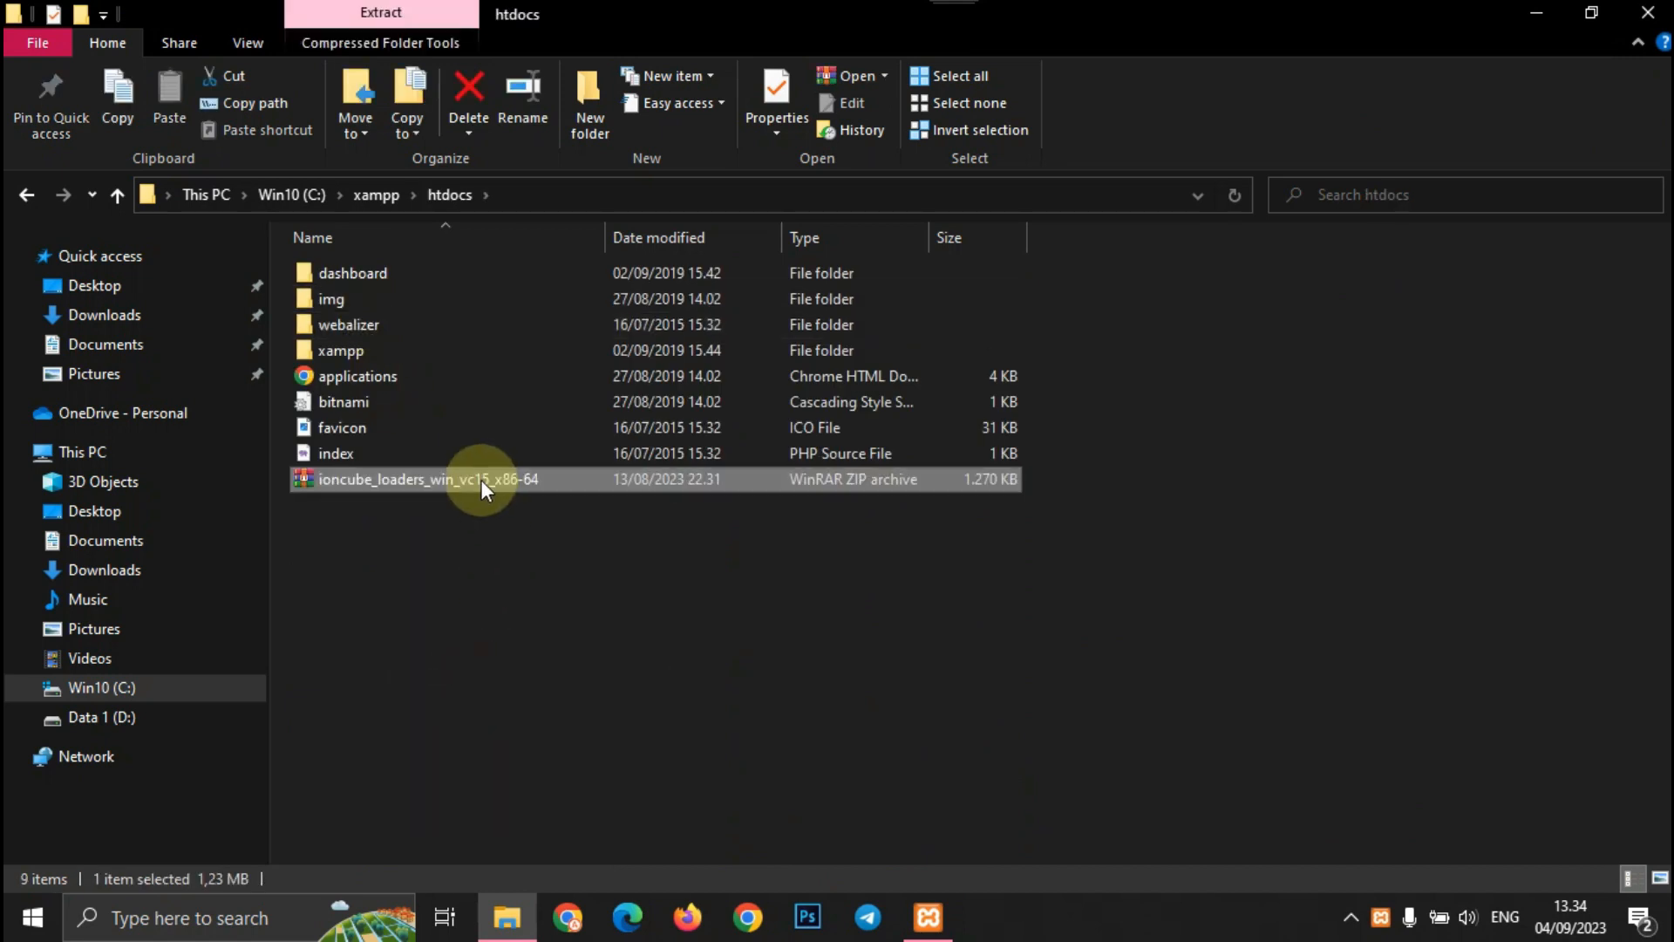
- Extract the ioncube archive in htdocs into an ioncube folder
{"action": "right_click", "coordinate": [467, 493]}
{"action": "left_click", "coordinate": [513, 450]}
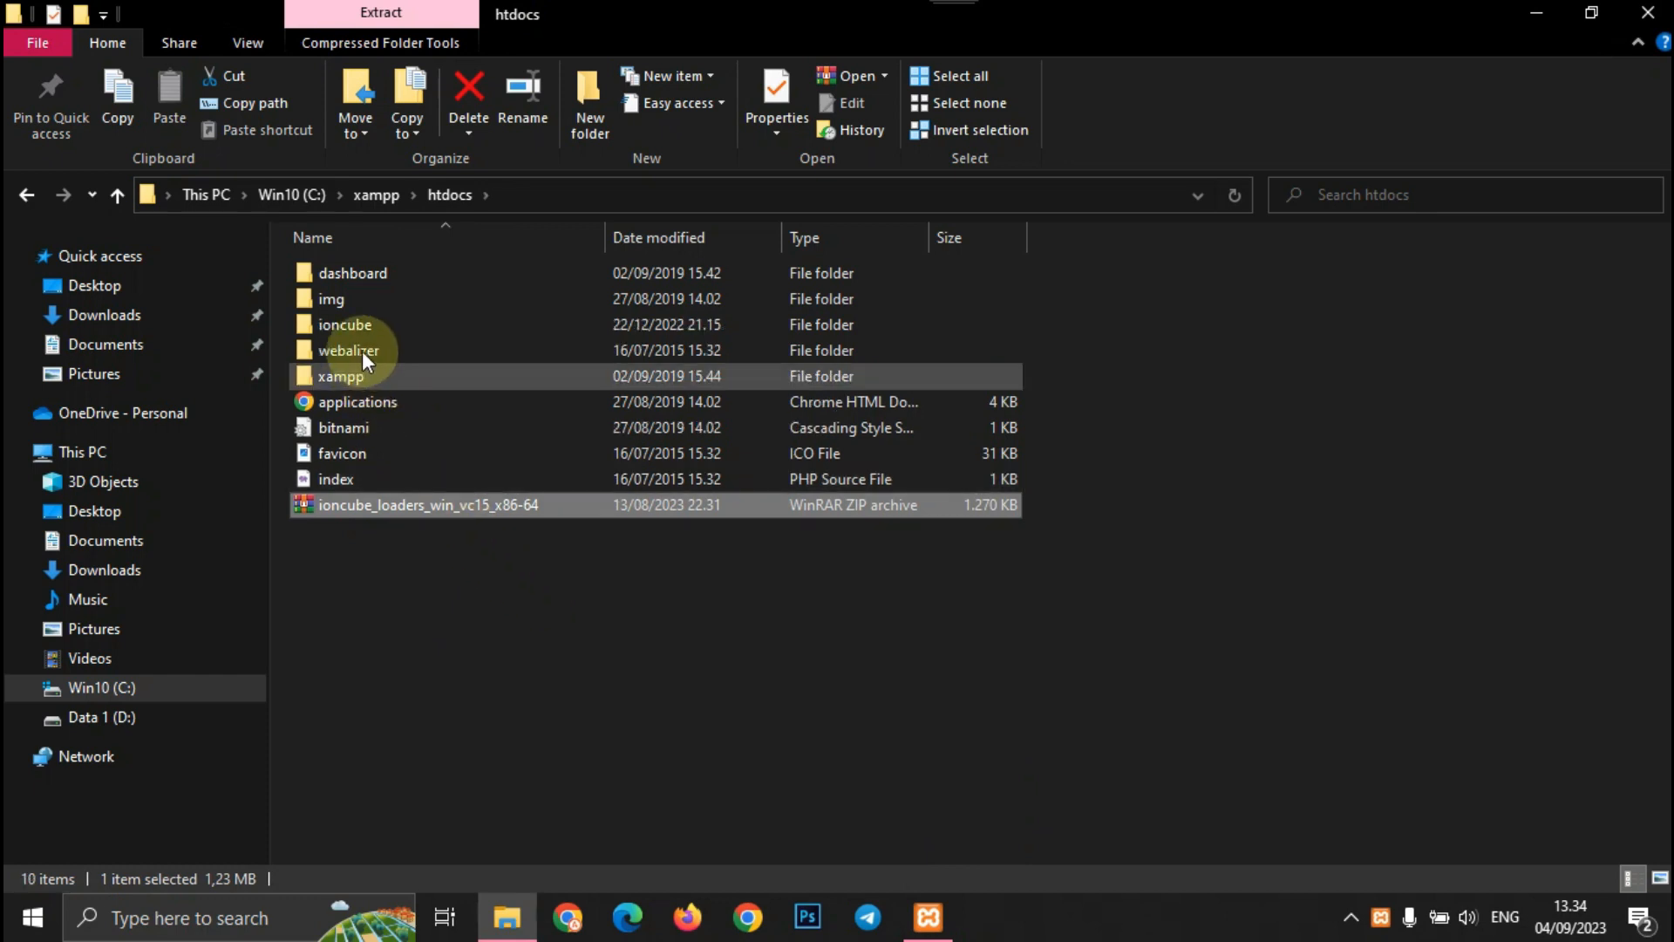
{"action": "mouse_move", "coordinate": [951, 911]}
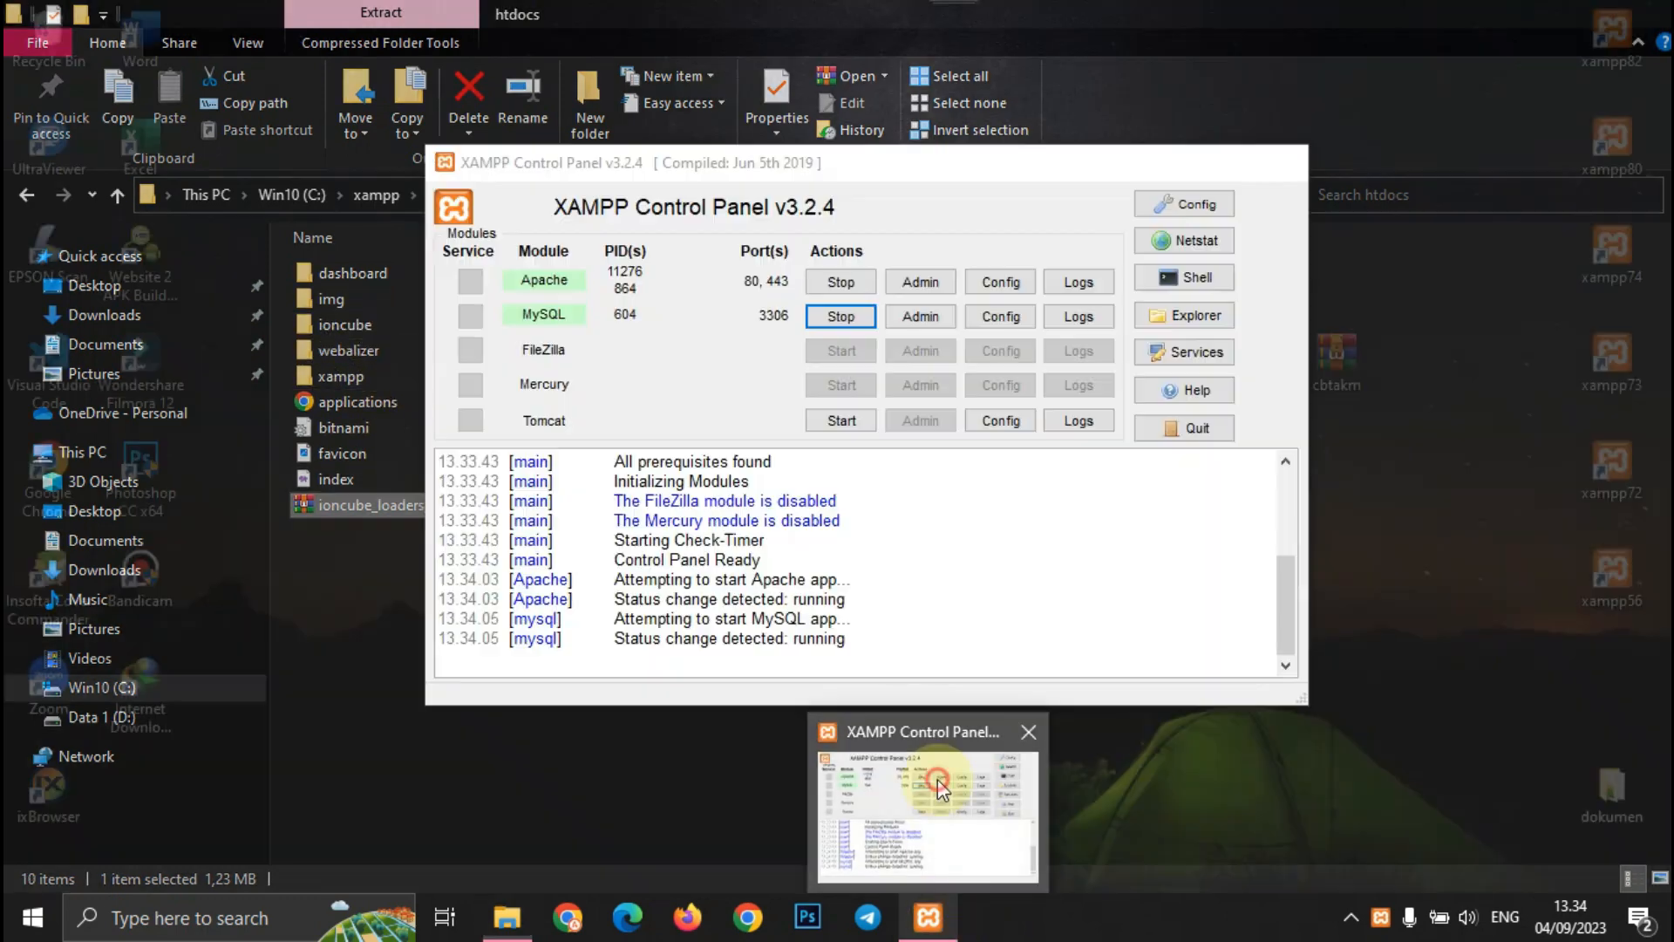
{"action": "left_click", "coordinate": [942, 790]}
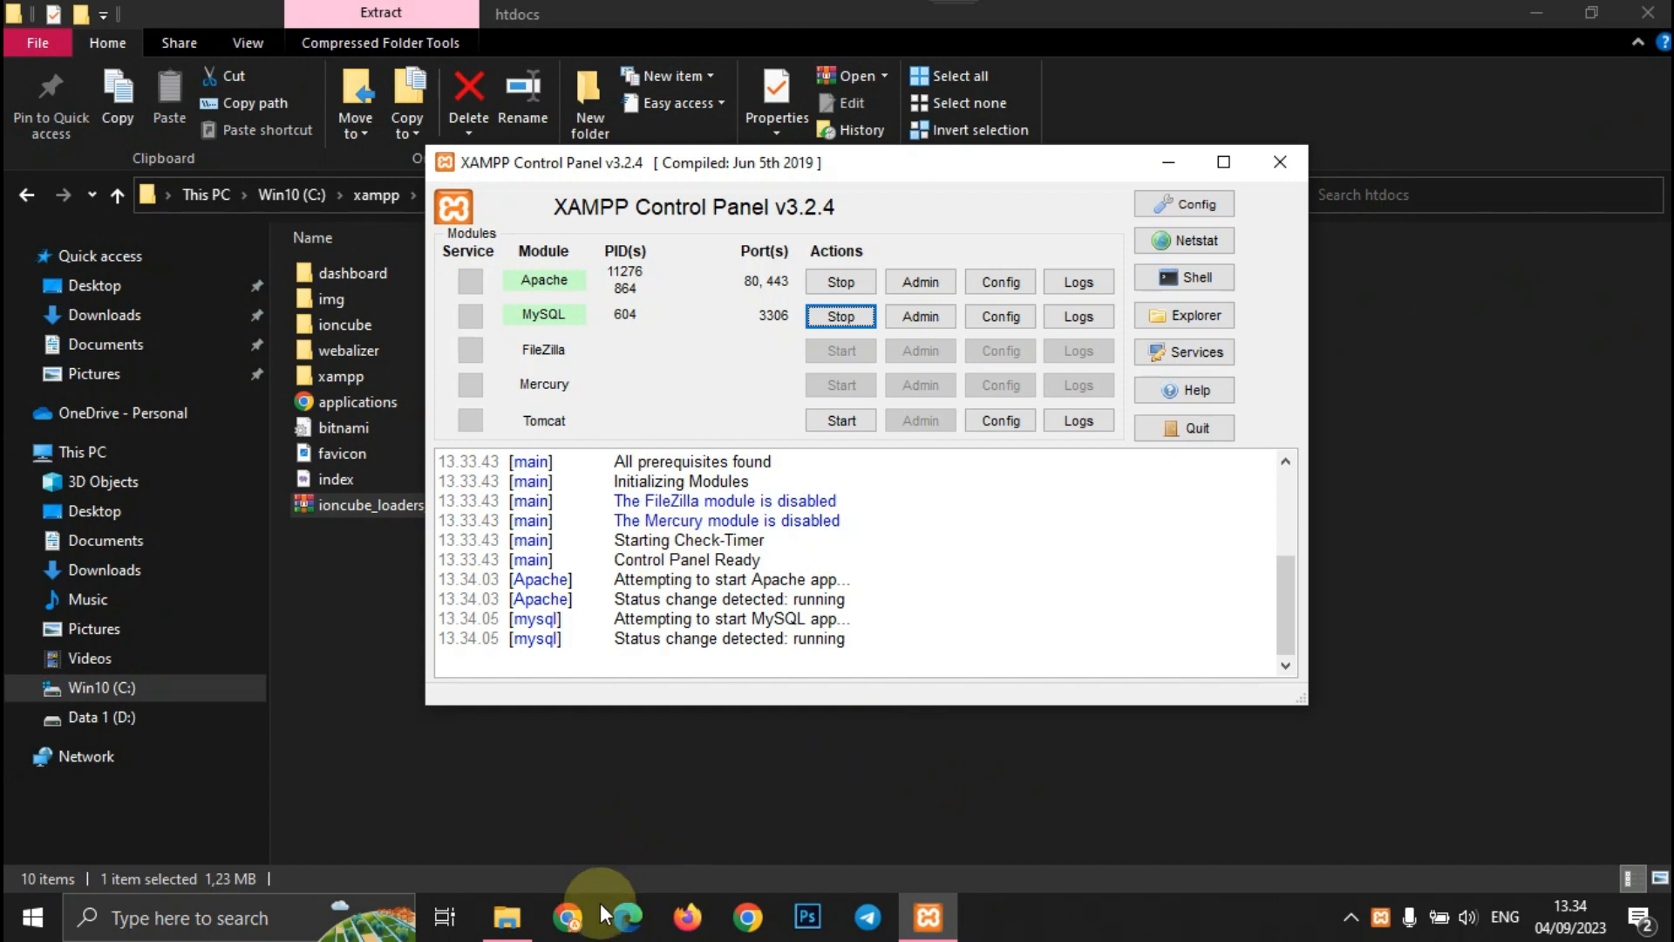
{"action": "left_click", "coordinate": [685, 917]}
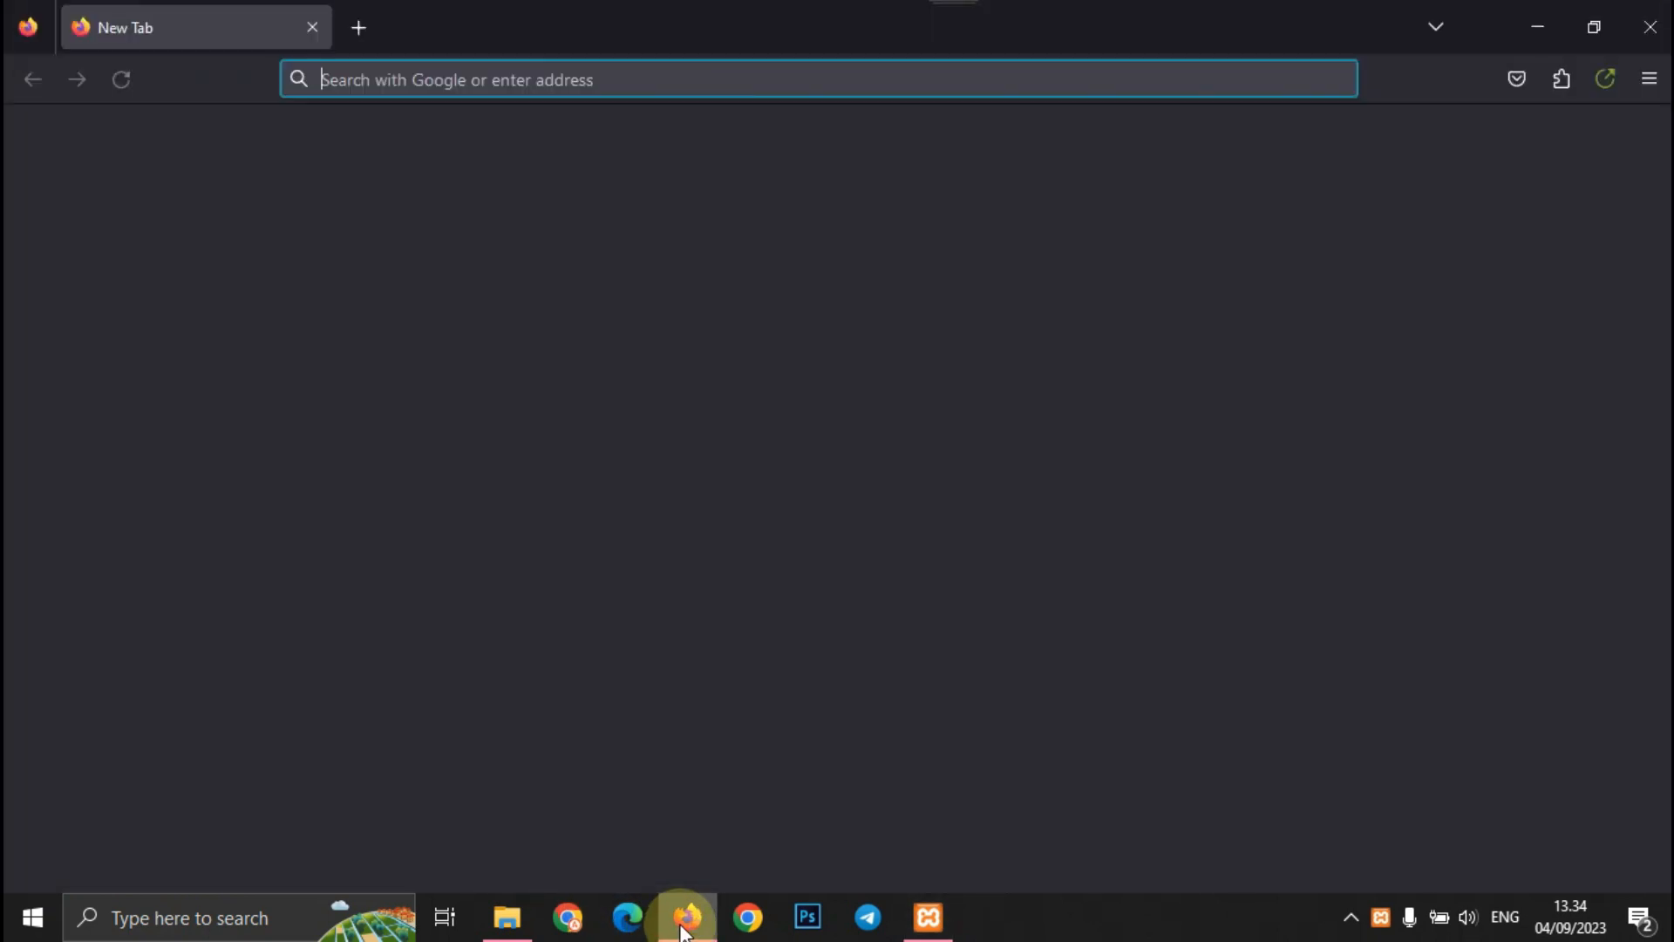
- Go to localhost/ioncube, open loader-wizard.php, and scroll to its installation instructions
{"action": "left_click", "coordinate": [542, 77]}
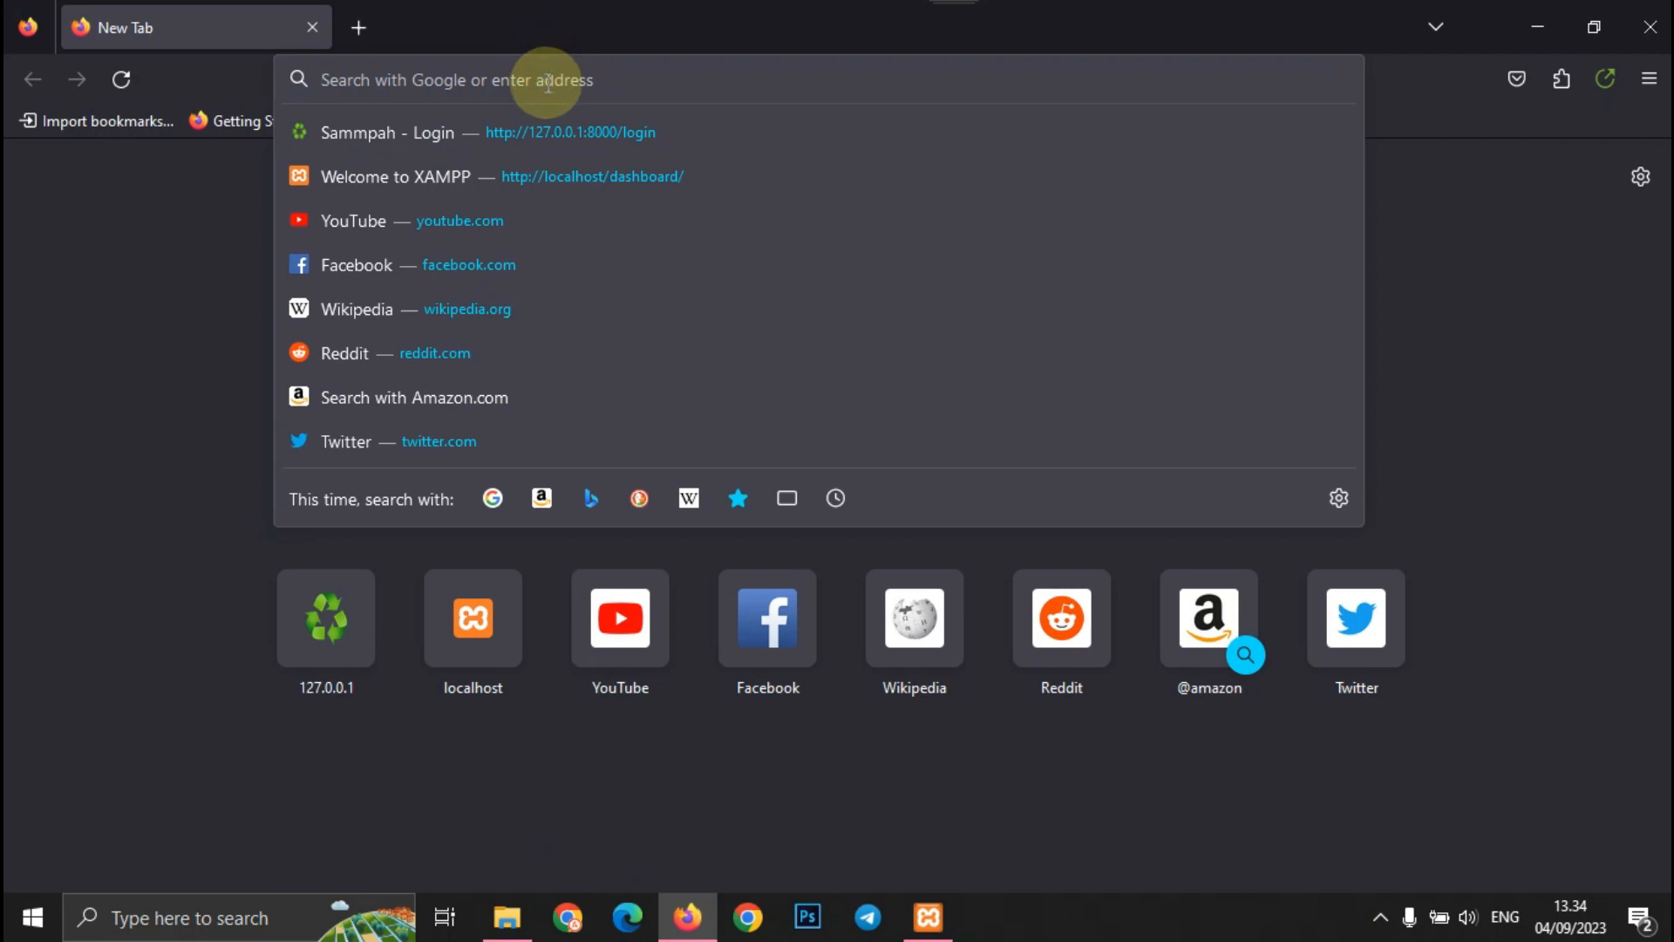
{"action": "type", "text": "local"}
{"action": "key", "text": "Right"}
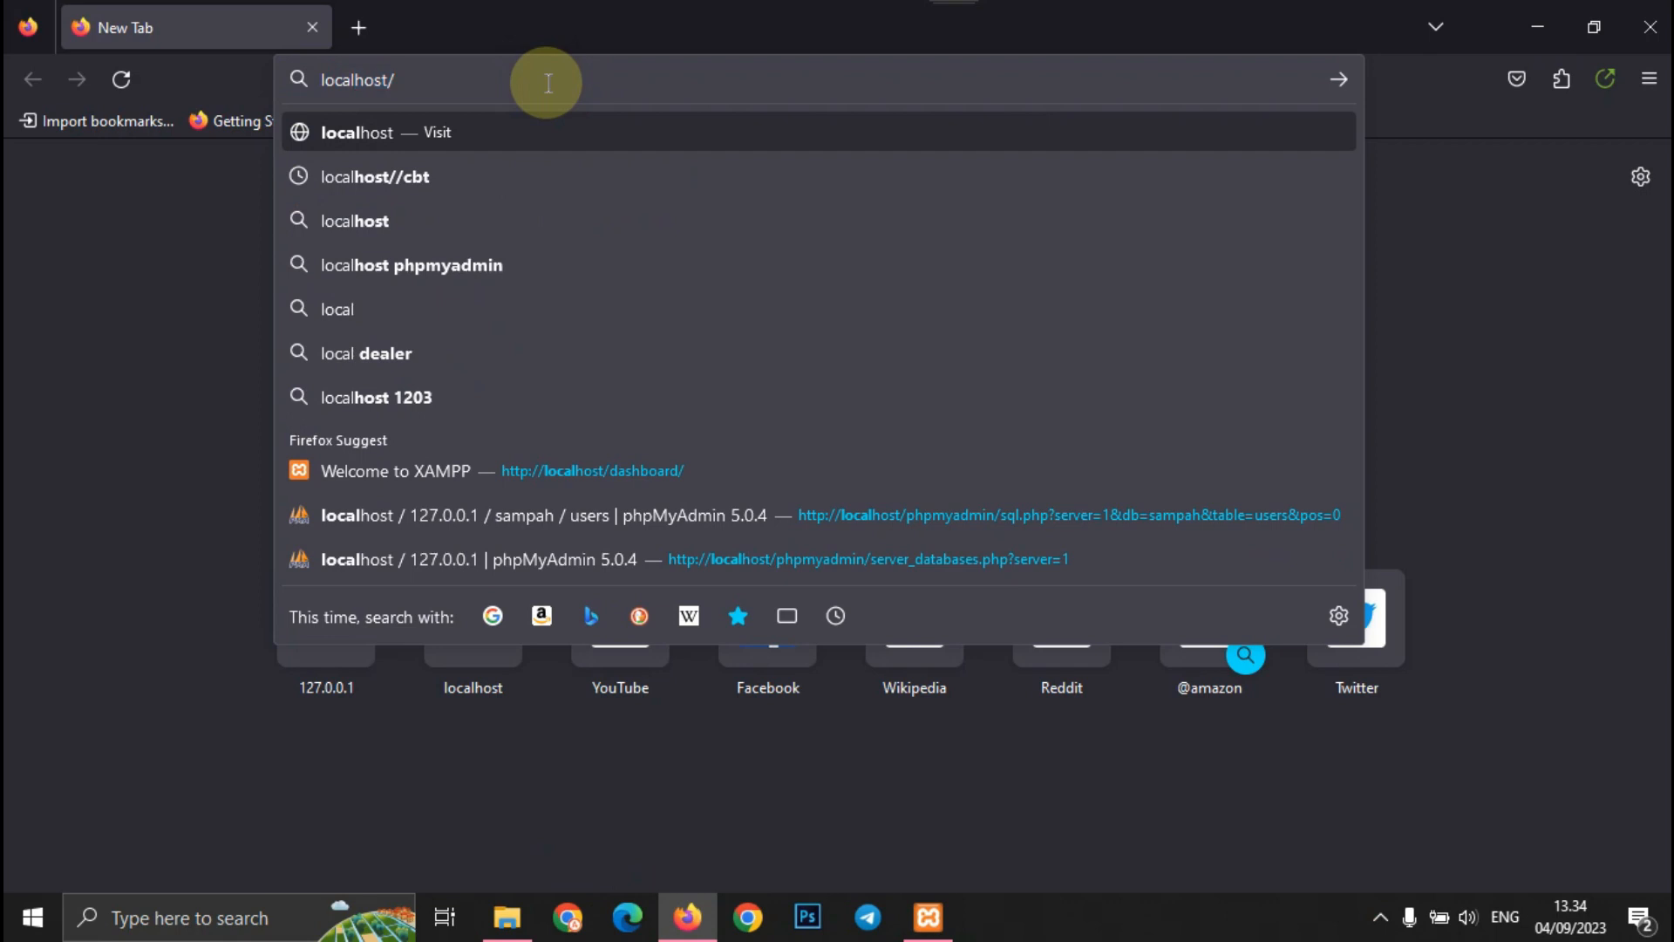
{"action": "type", "text": "ioncube"}
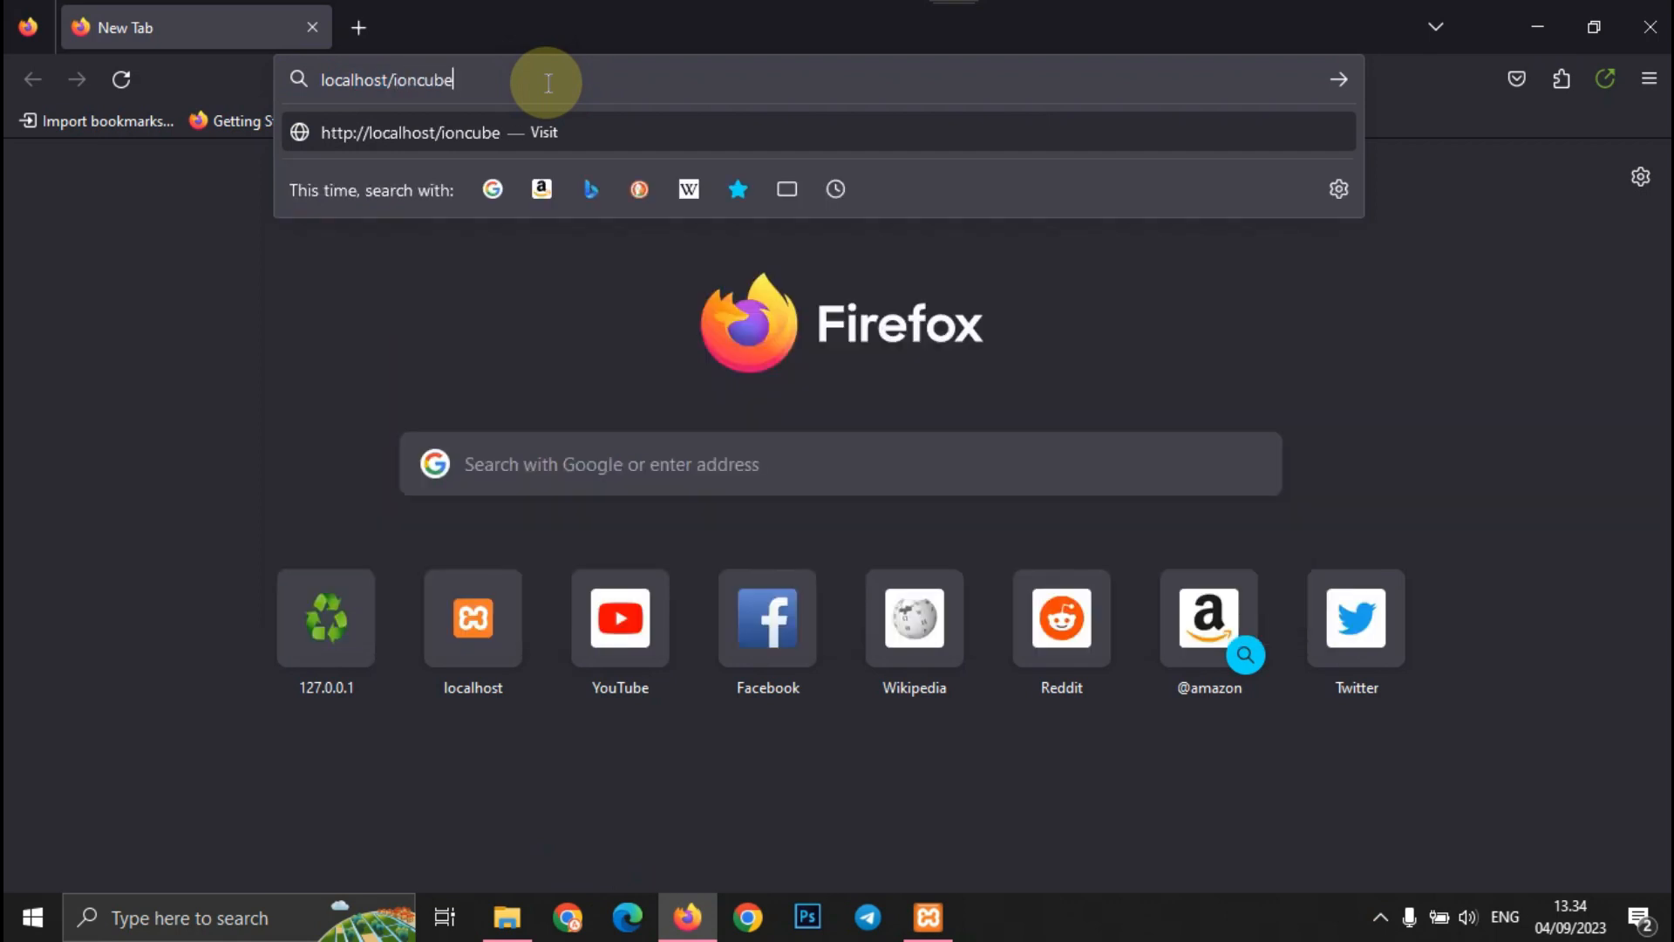
{"action": "key", "text": "Return"}
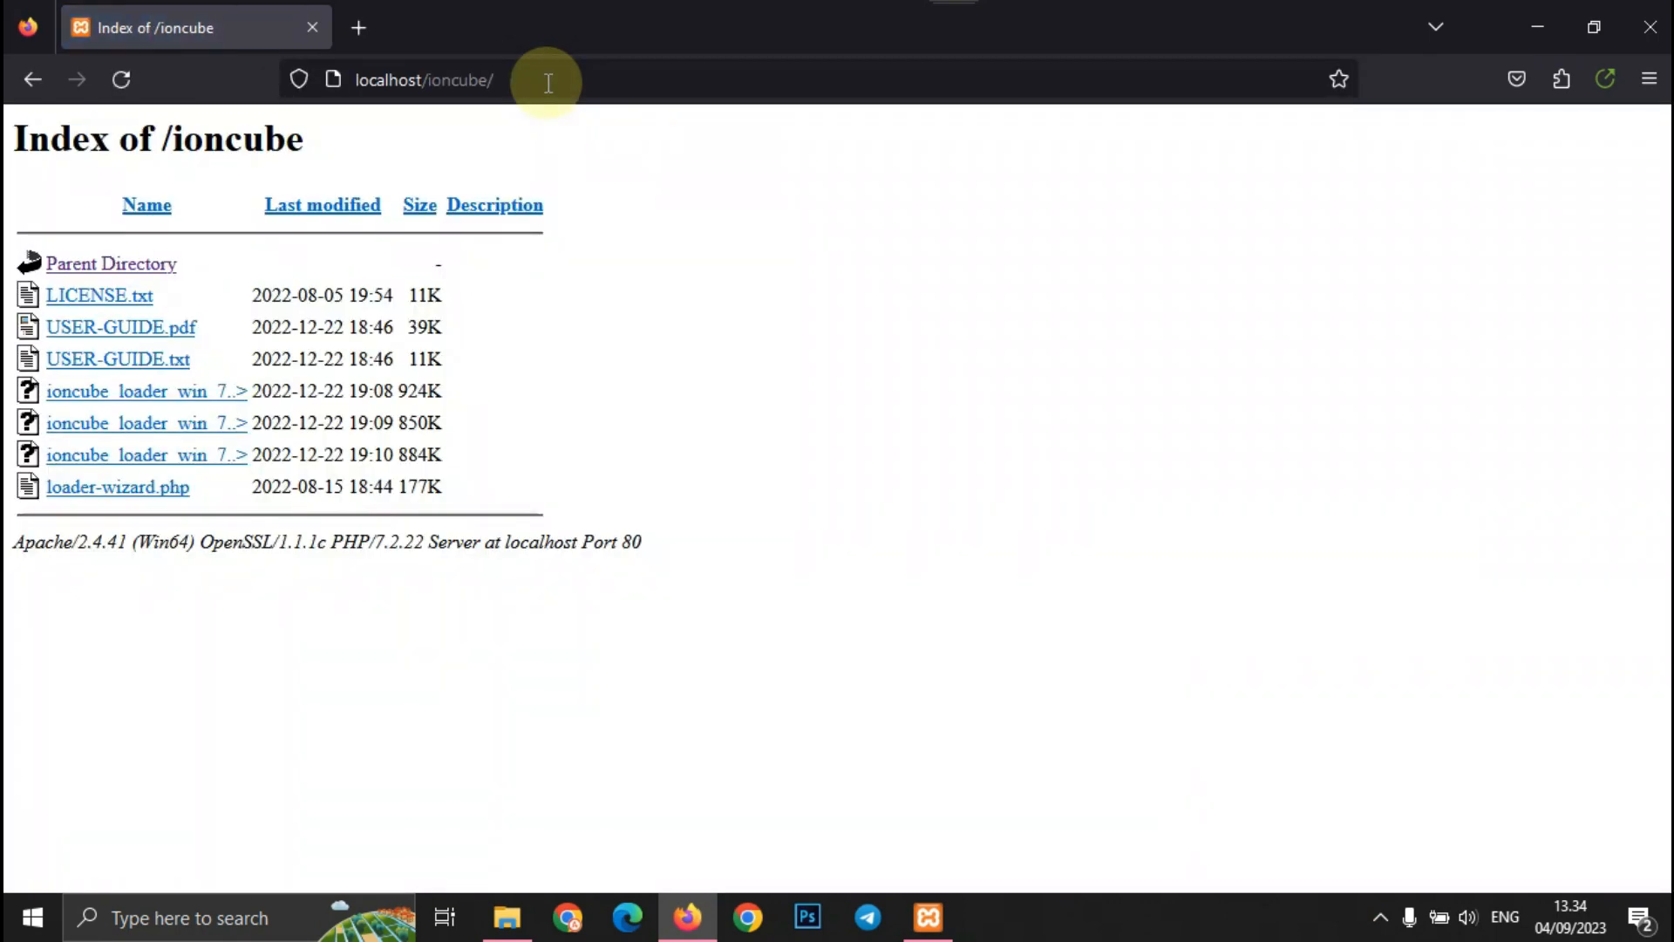
{"action": "left_click", "coordinate": [104, 488]}
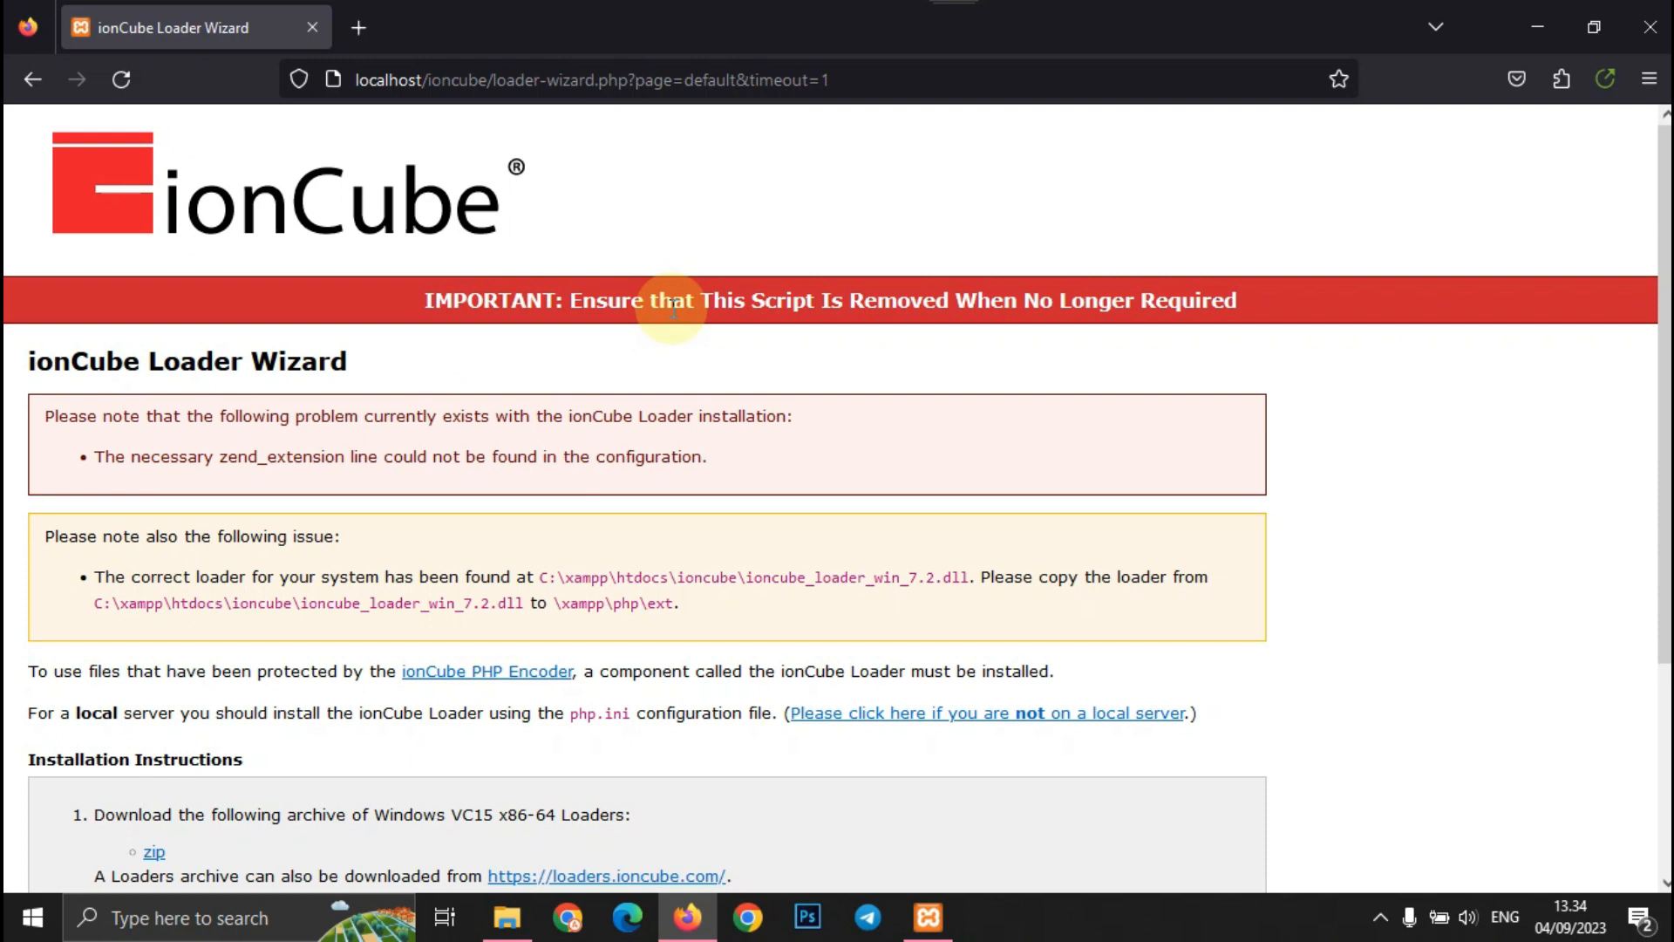
{"action": "scroll", "coordinate": [674, 307], "scroll_direction": "down", "scroll_amount": 3}
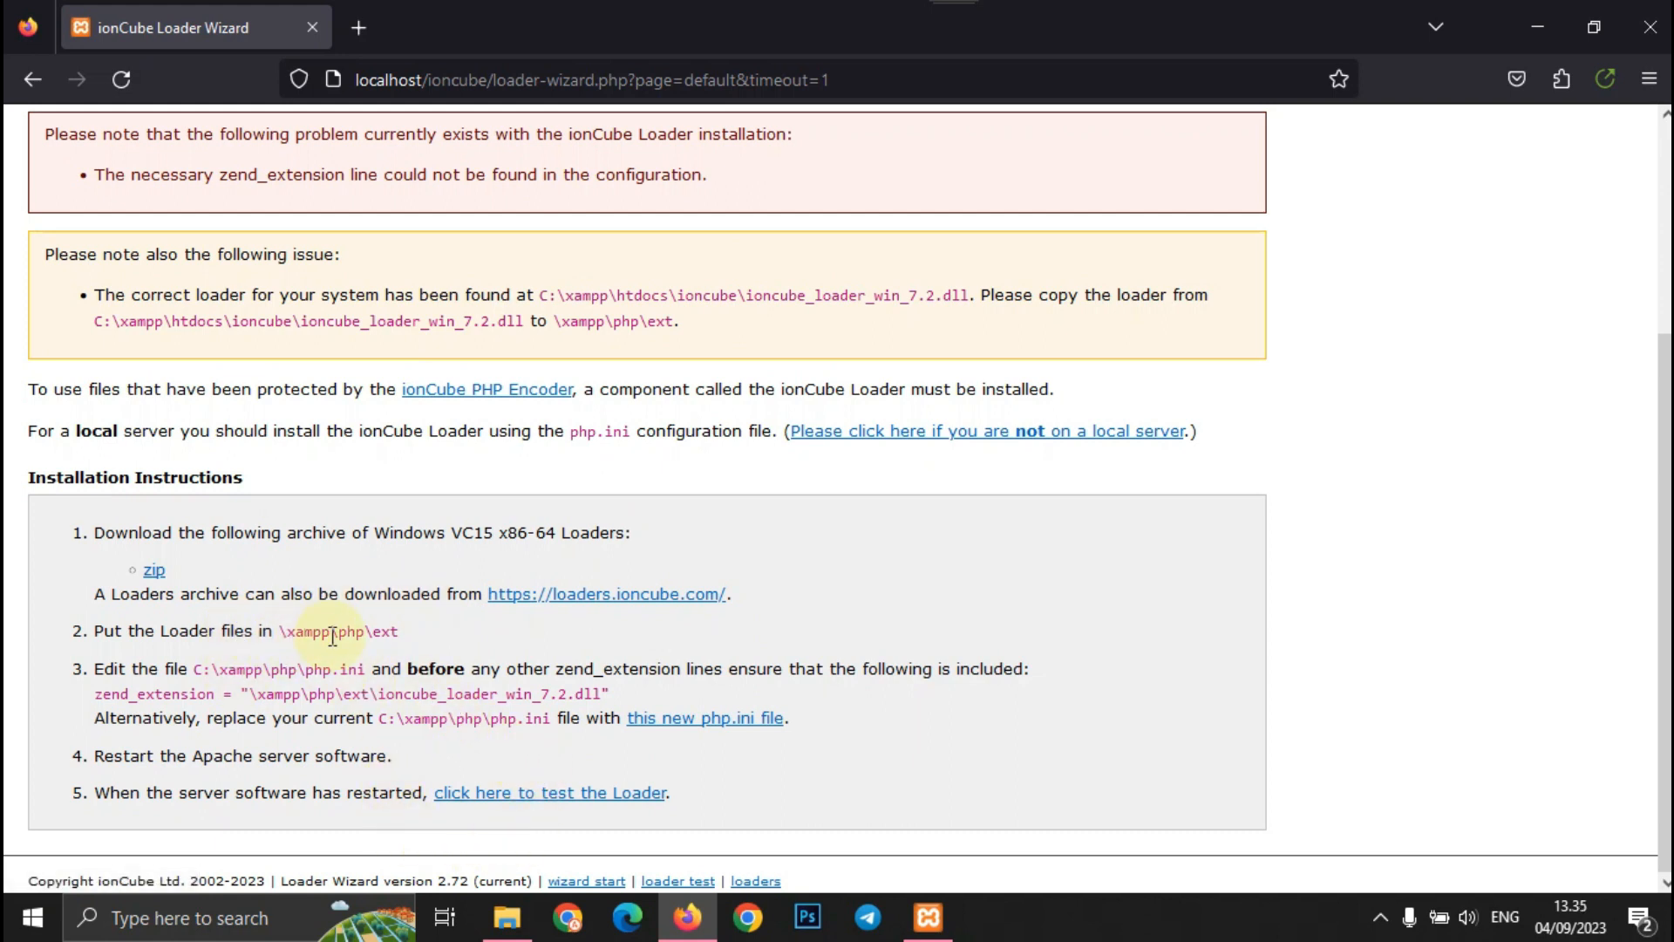
- Copy ioncube_loader_win_7.2.dll from the htdocs\ioncube folder
{"action": "left_click", "coordinate": [508, 918]}
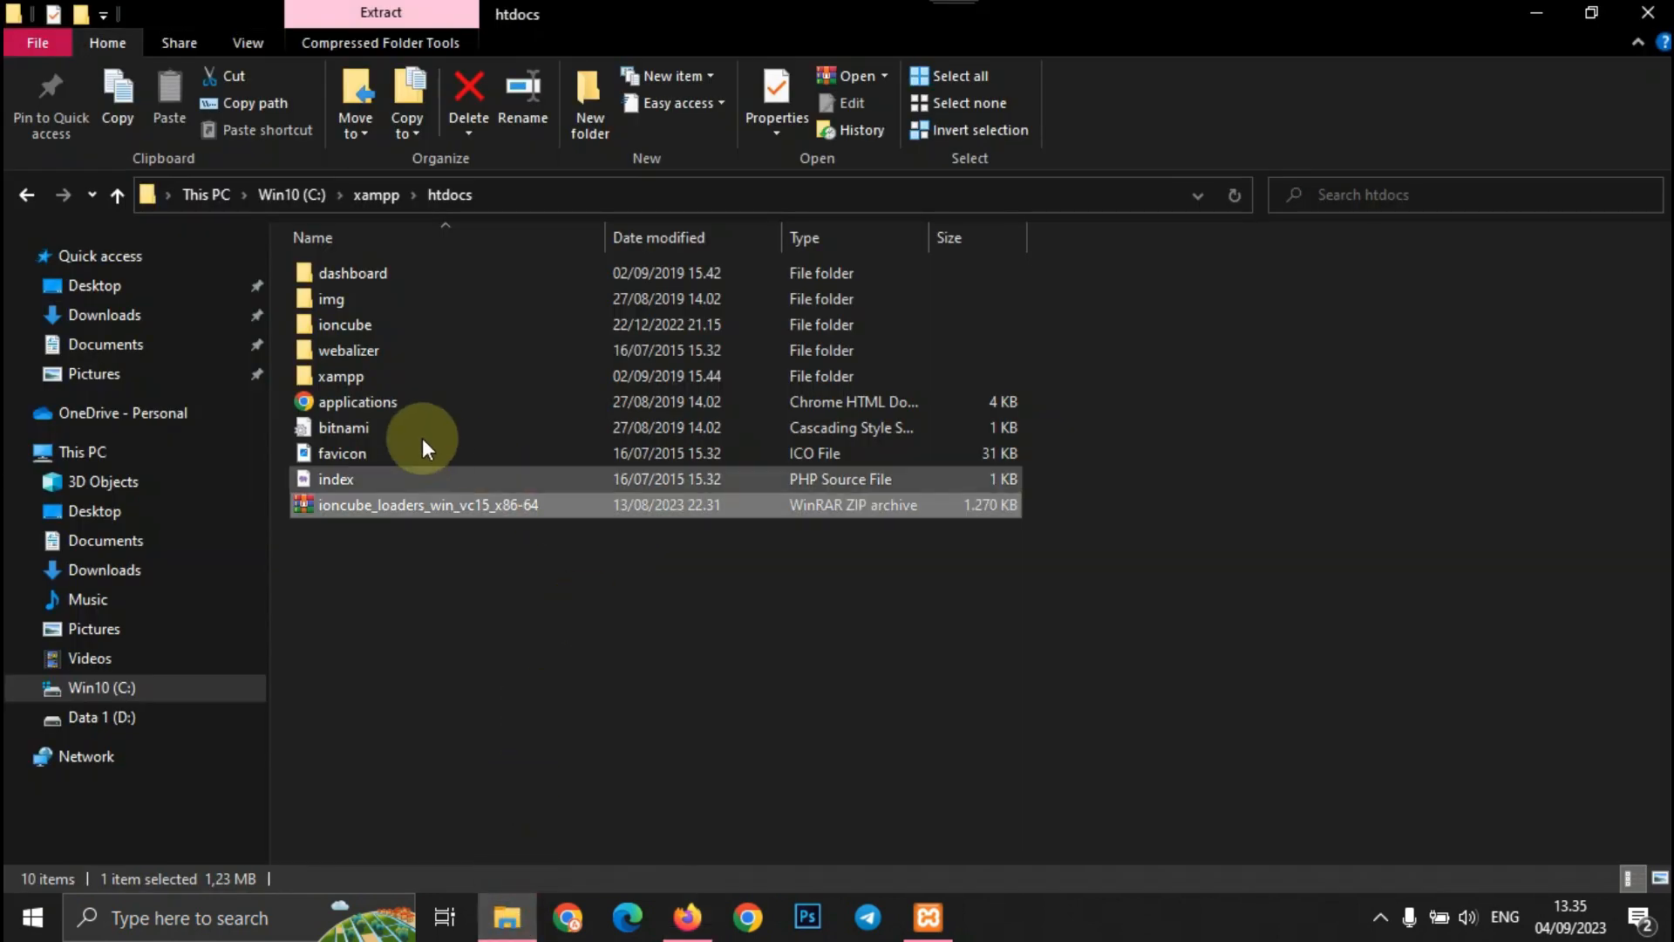
{"action": "double_click", "coordinate": [388, 324]}
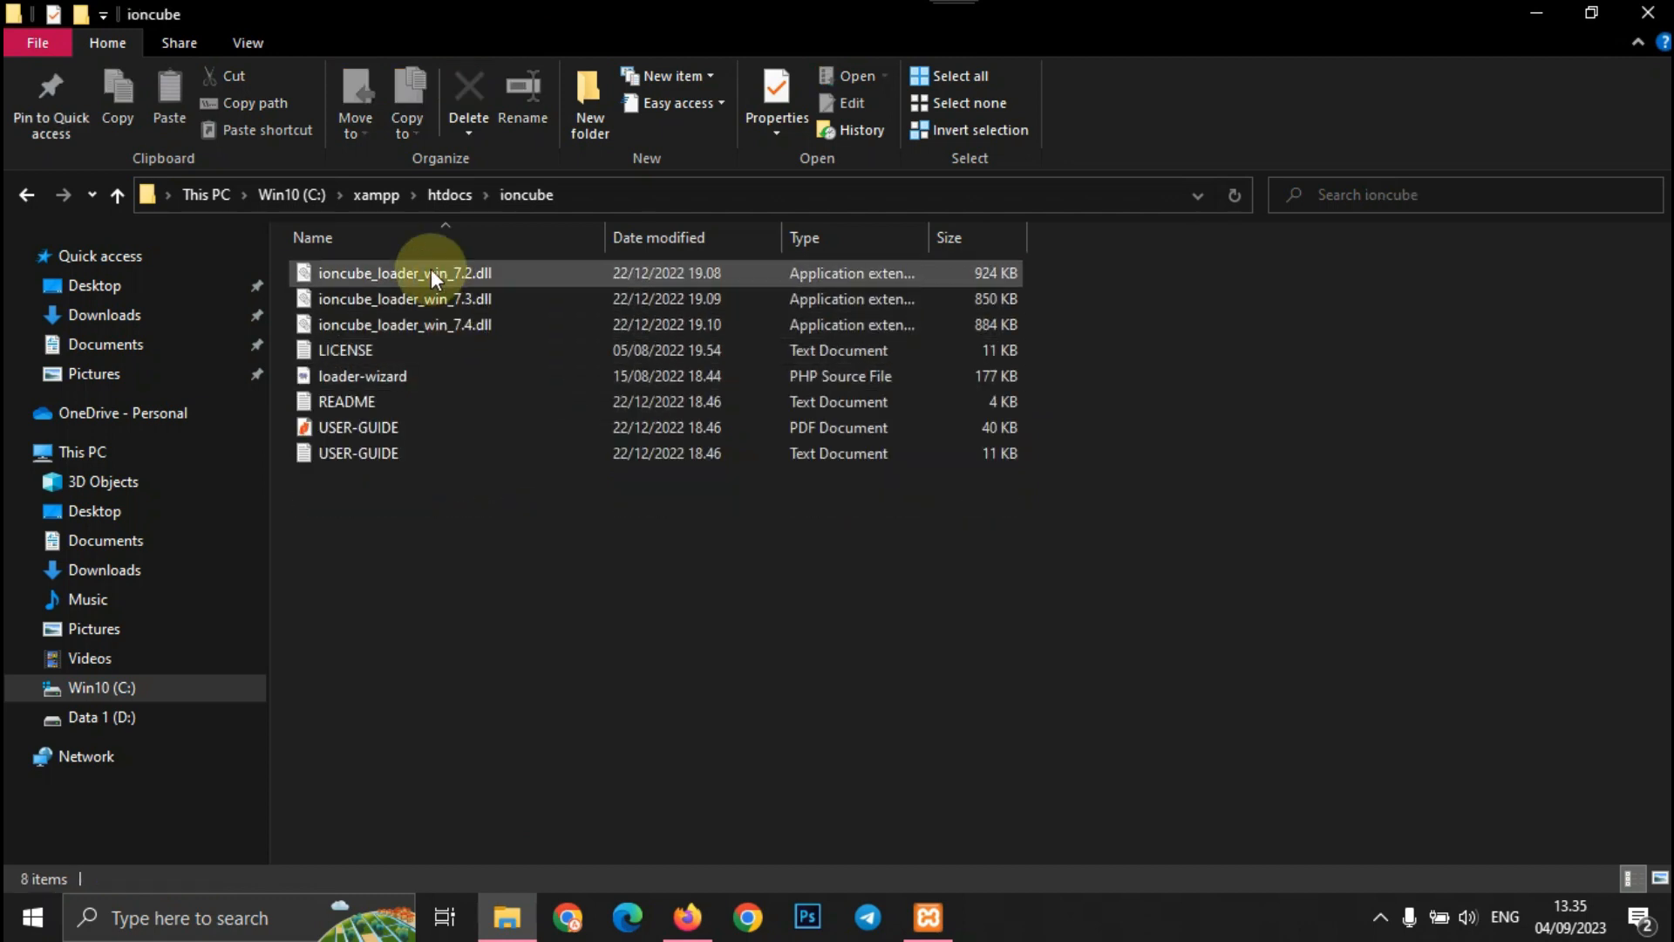
{"action": "right_click", "coordinate": [430, 269]}
{"action": "left_click", "coordinate": [516, 640]}
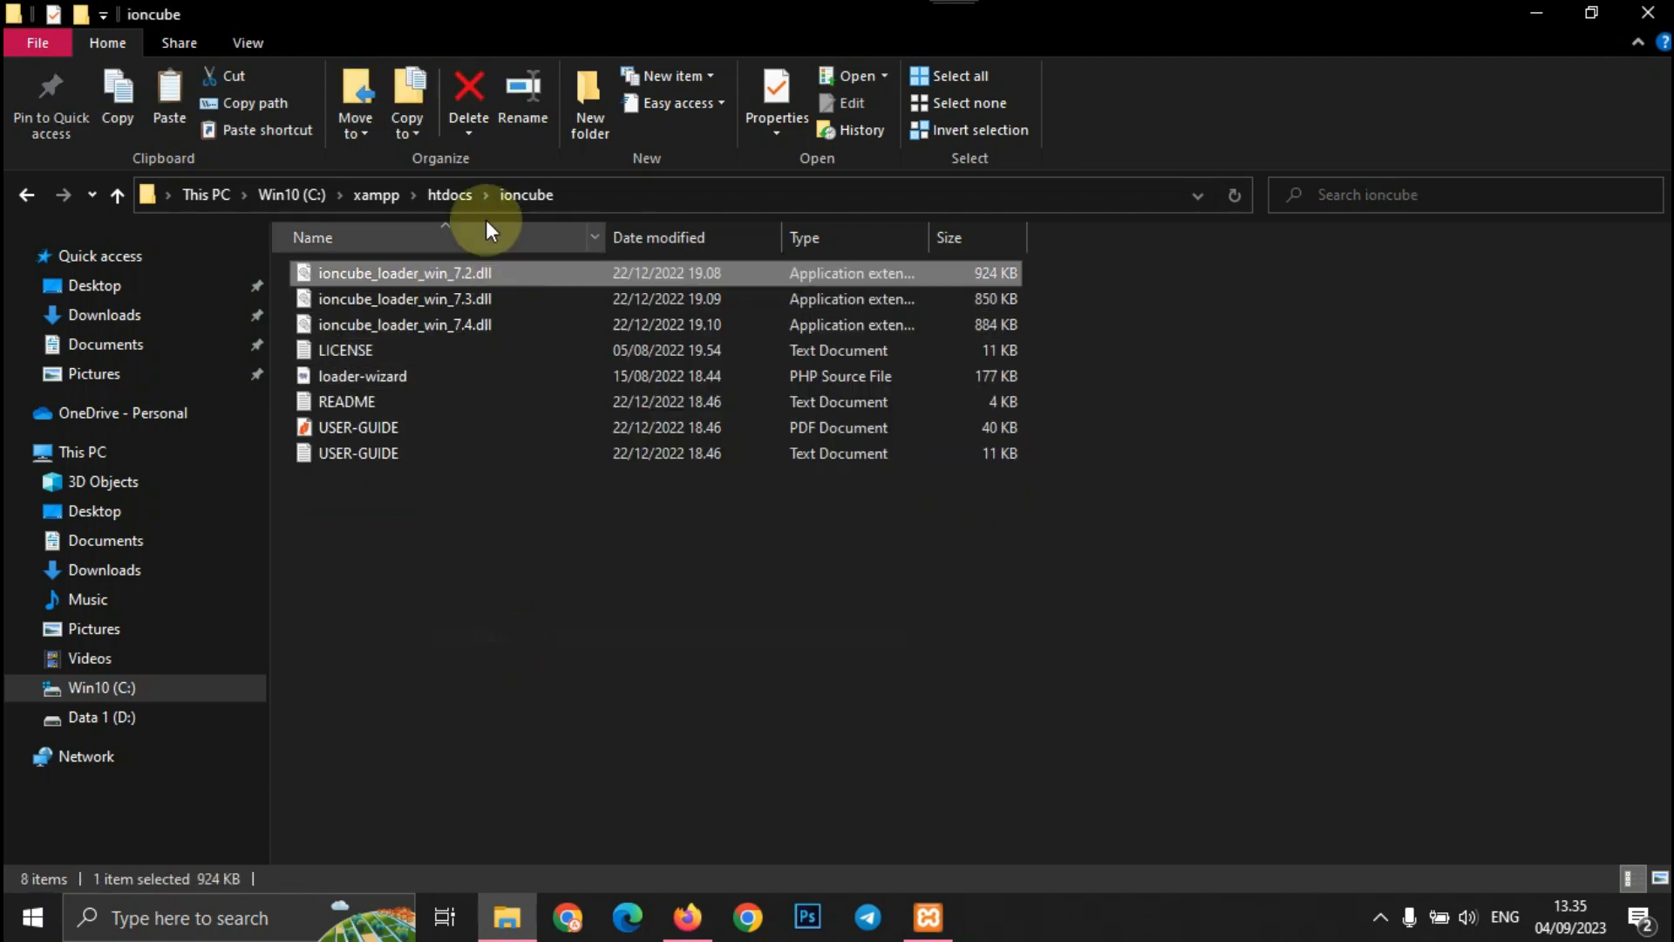
- Paste the loader DLL into C:\xampp\php\ext
{"action": "left_click", "coordinate": [450, 195]}
{"action": "left_click", "coordinate": [377, 194]}
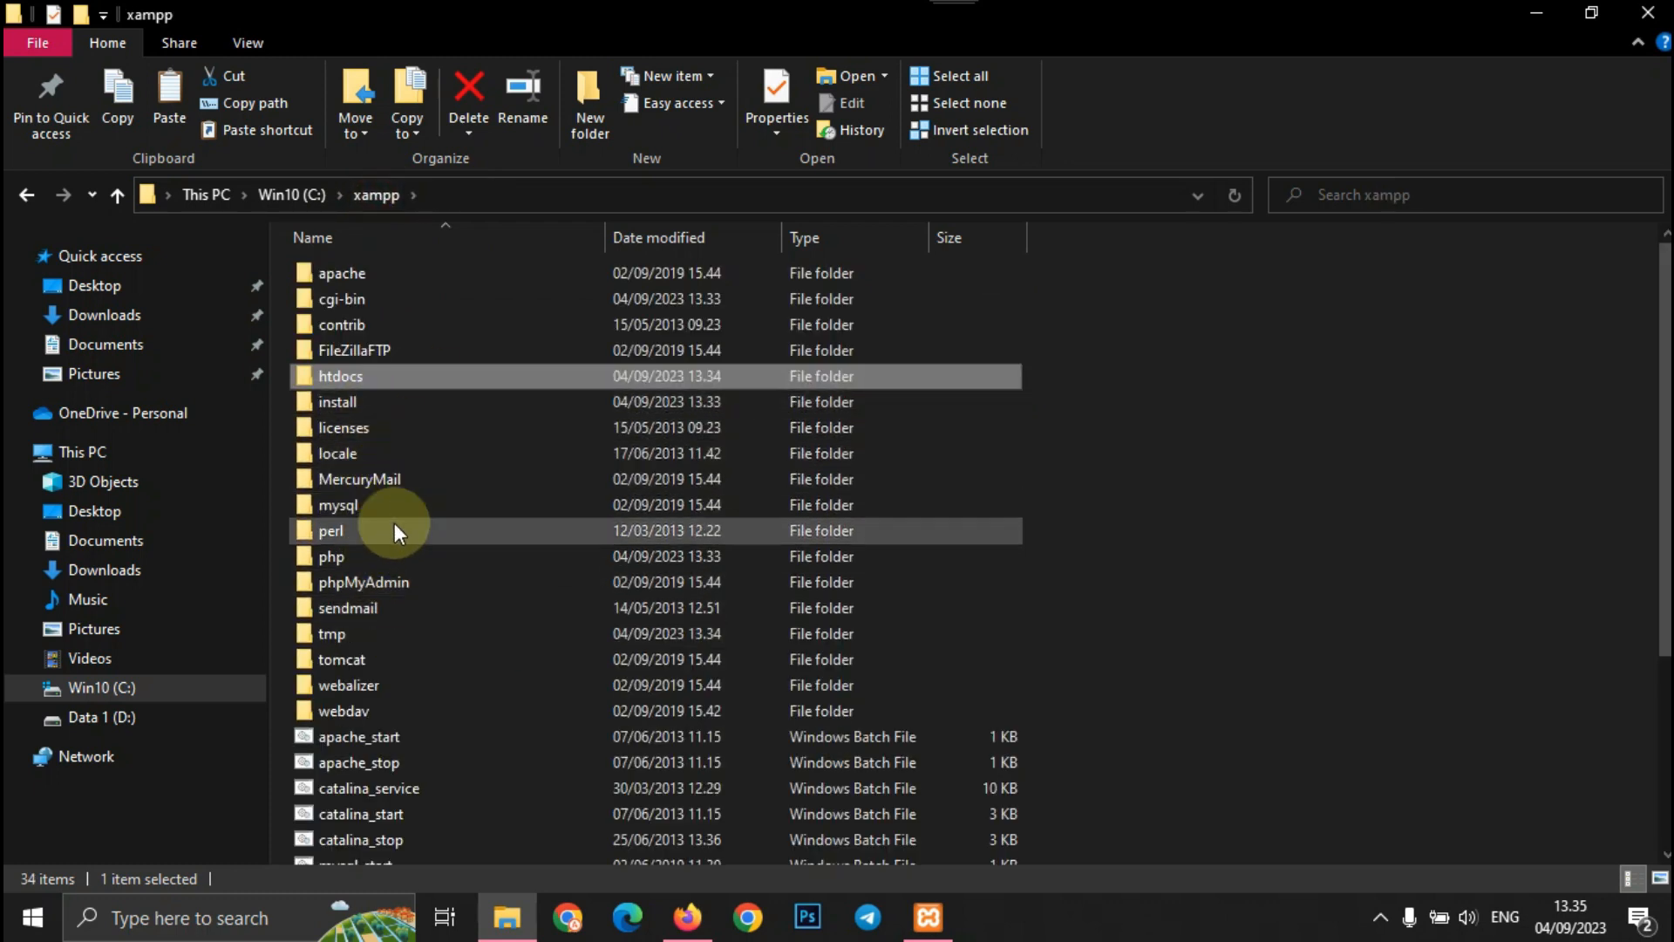
{"action": "double_click", "coordinate": [389, 550]}
{"action": "double_click", "coordinate": [337, 403]}
{"action": "right_click", "coordinate": [1170, 406]}
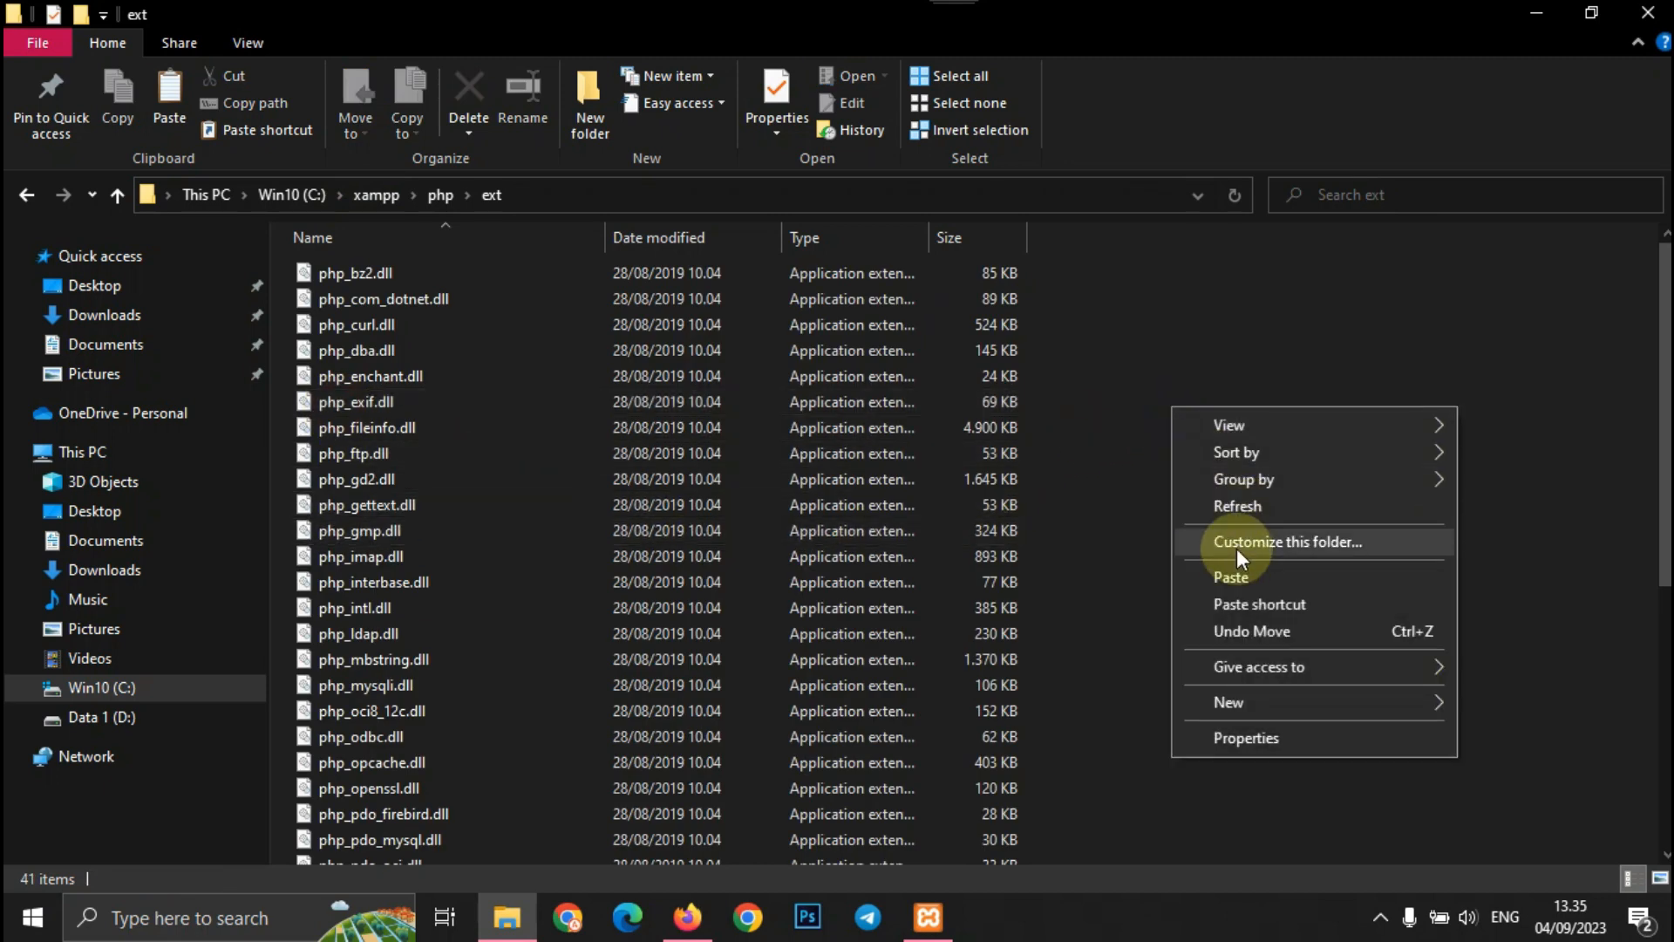
{"action": "left_click", "coordinate": [1231, 577]}
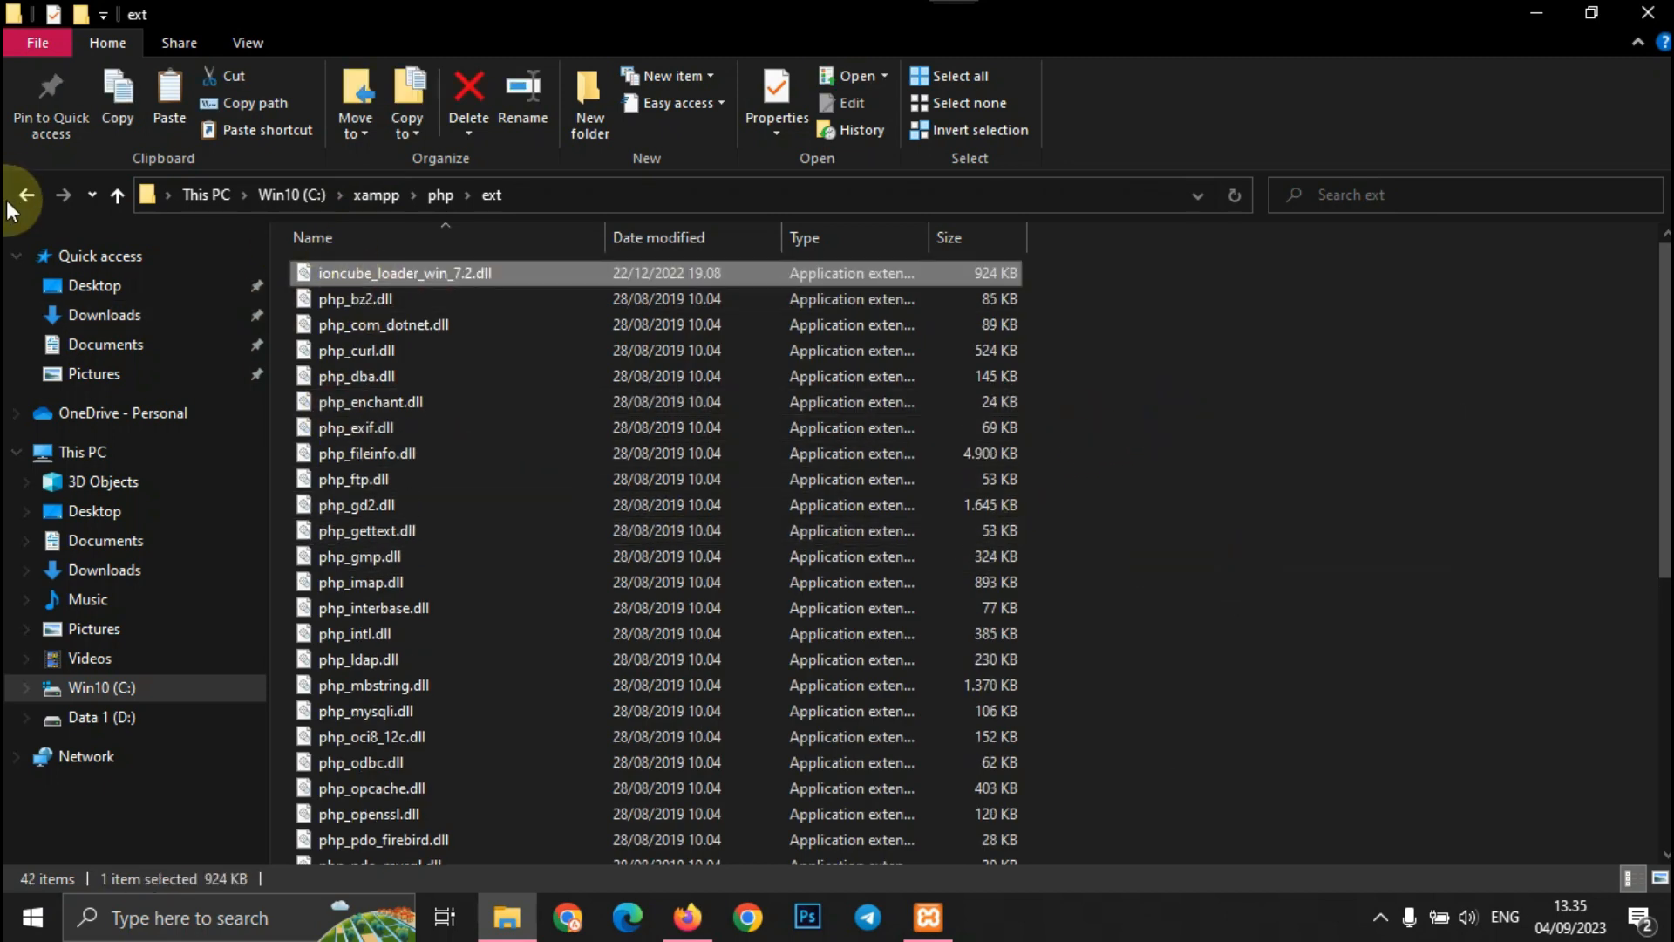
{"action": "left_click", "coordinate": [1536, 14]}
{"action": "left_click", "coordinate": [928, 916]}
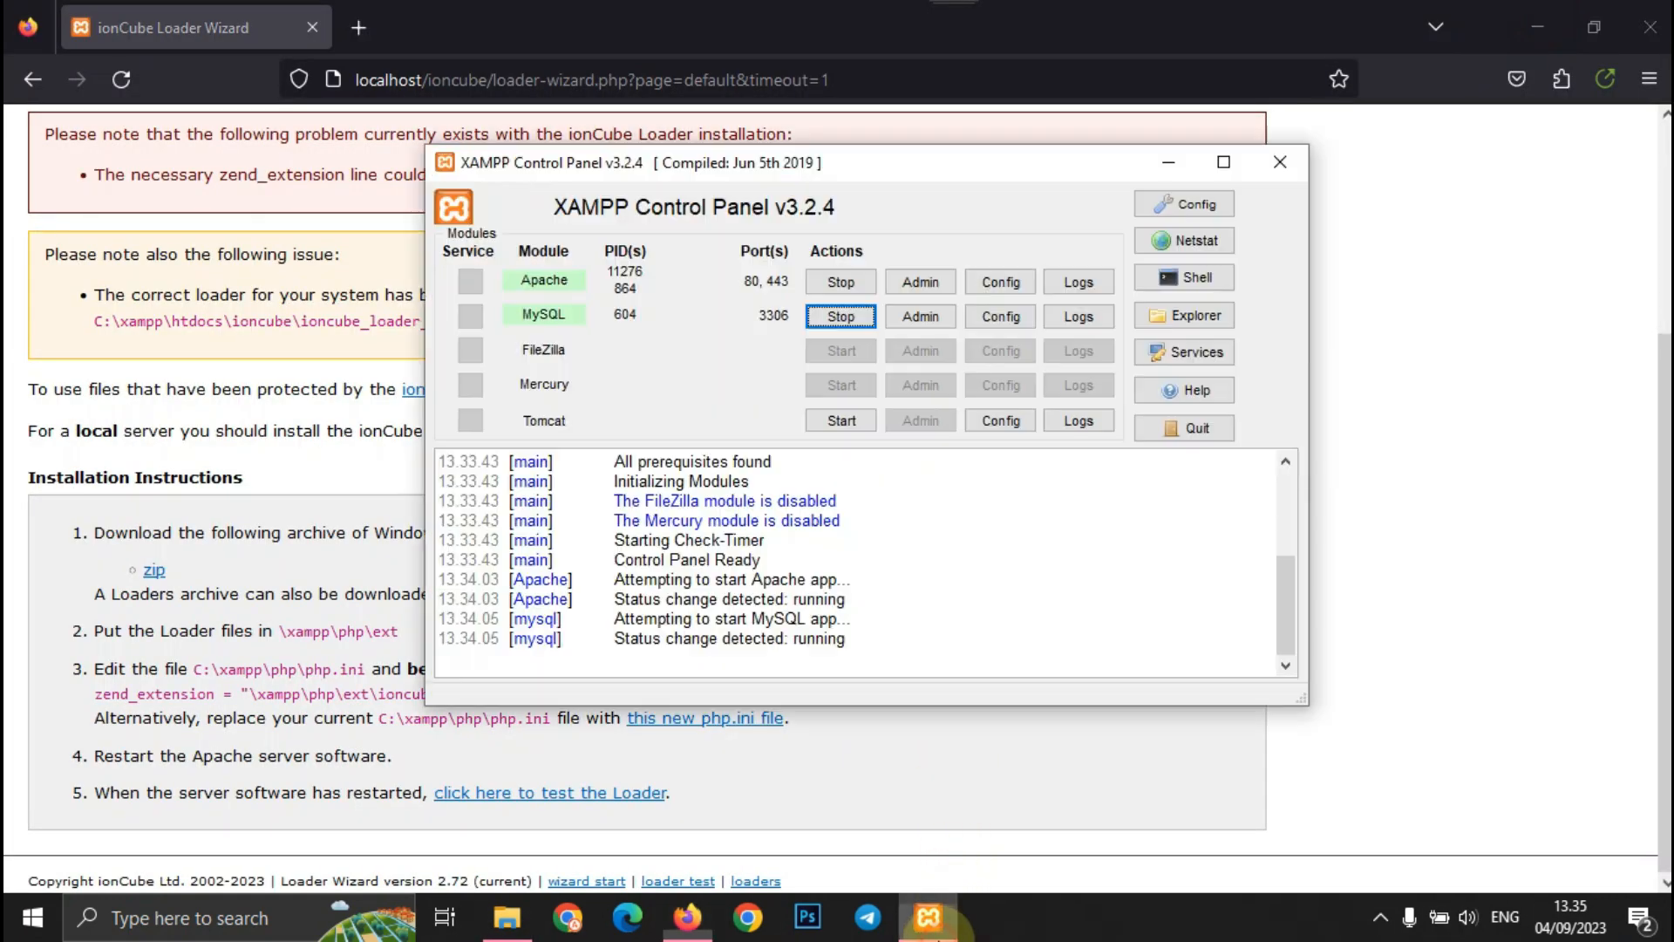
- Stop Apache and open php.ini from Apache's Config menu
{"action": "left_click", "coordinate": [850, 282]}
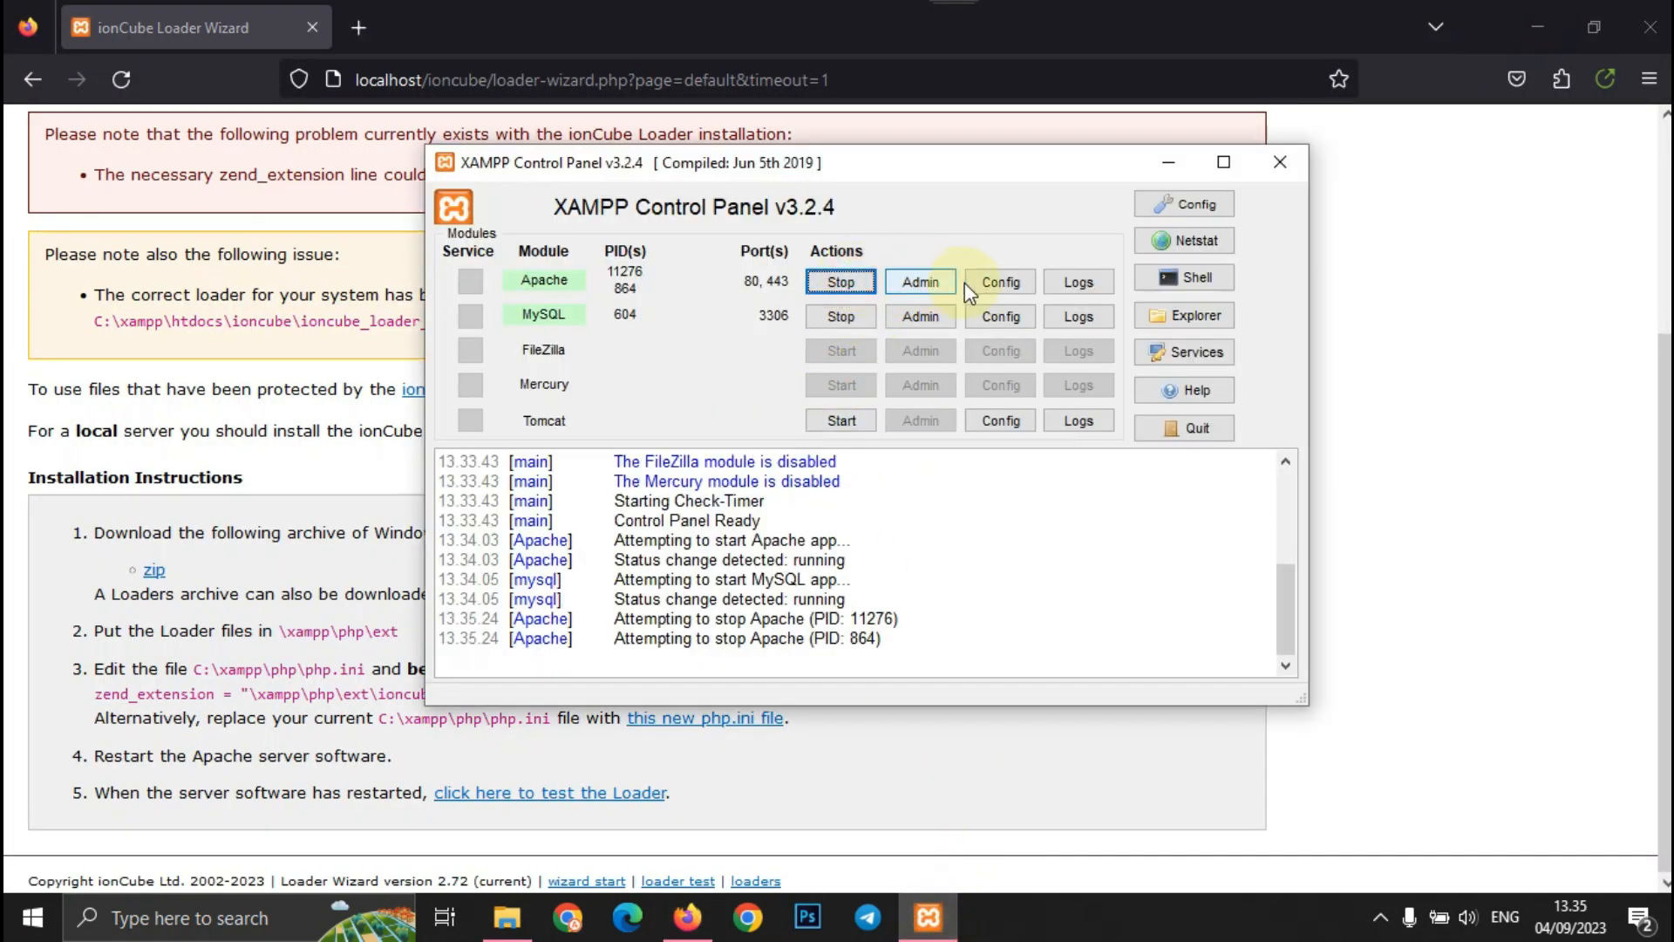
{"action": "left_click", "coordinate": [998, 282]}
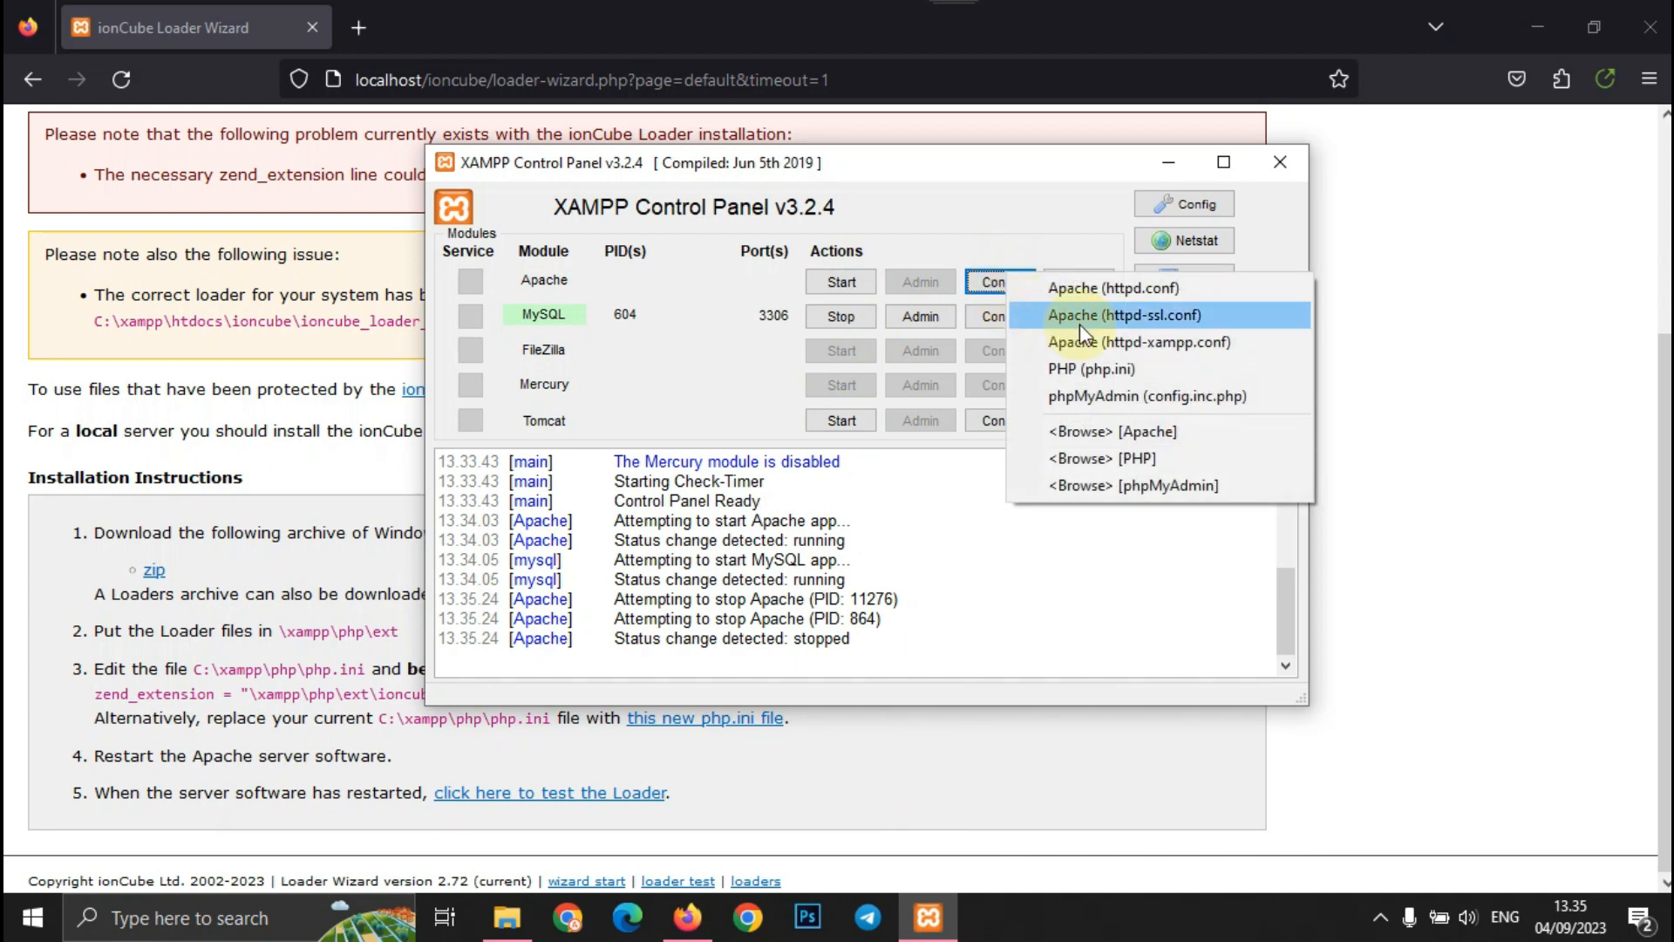
{"action": "left_click", "coordinate": [1101, 369]}
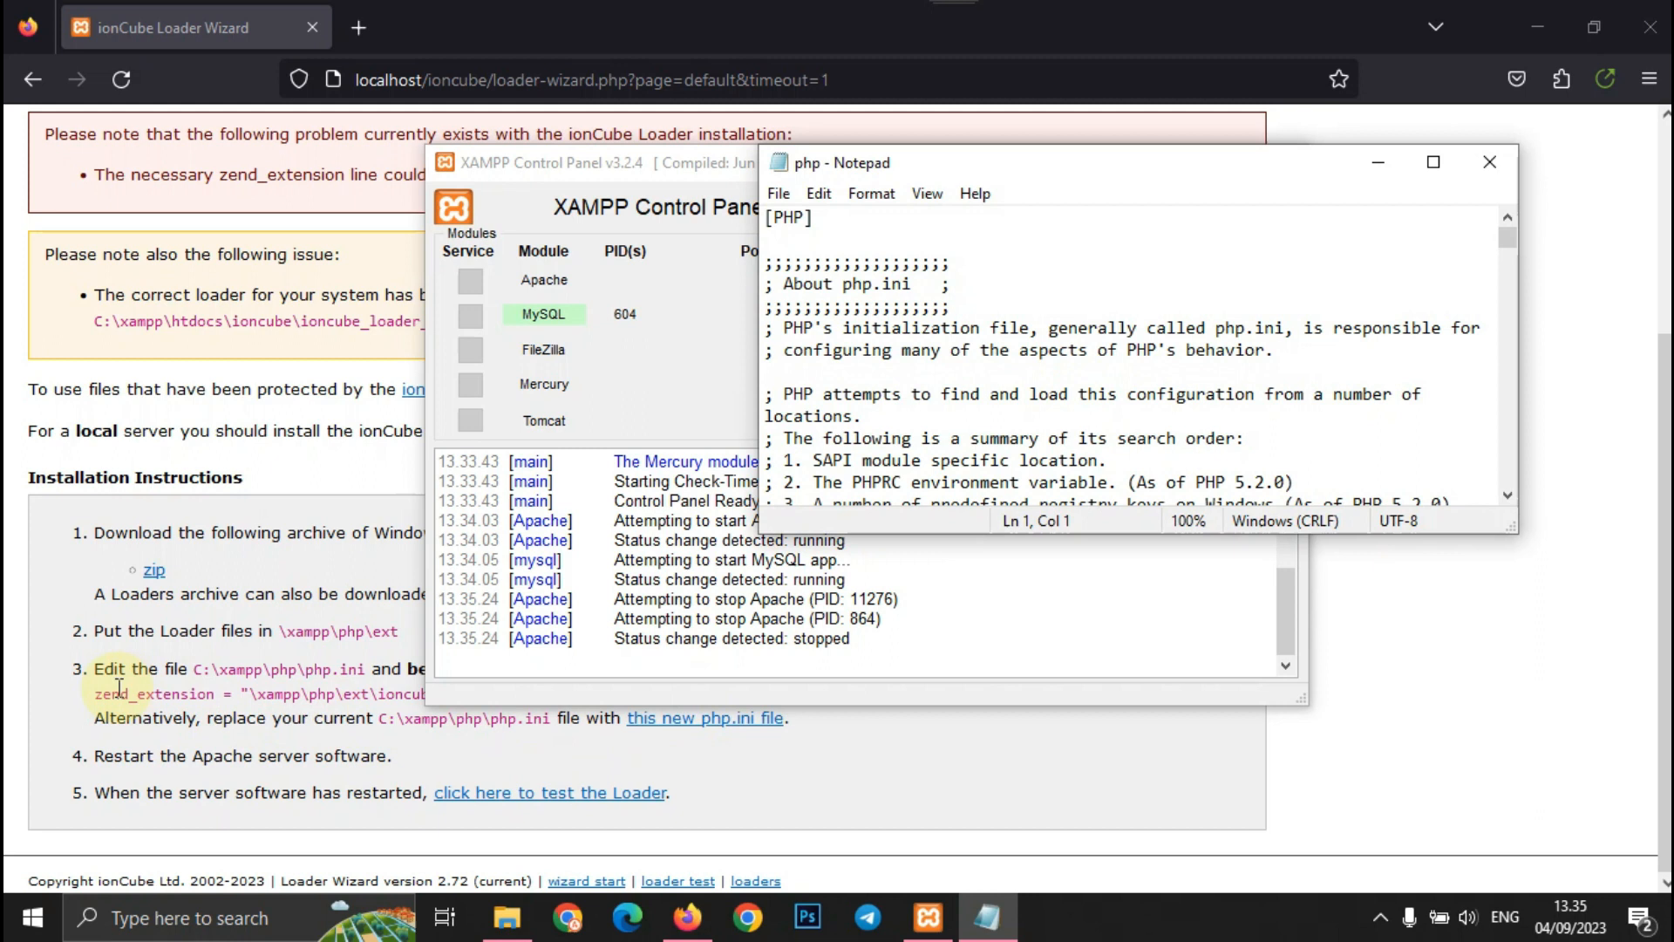
- Paste the wizard's zend_extension line above [PHP], correct the path to C:, and save php.ini
{"action": "left_click", "coordinate": [35, 695]}
{"action": "left_click_drag", "start_coordinate": [619, 693], "coordinate": [93, 689]}
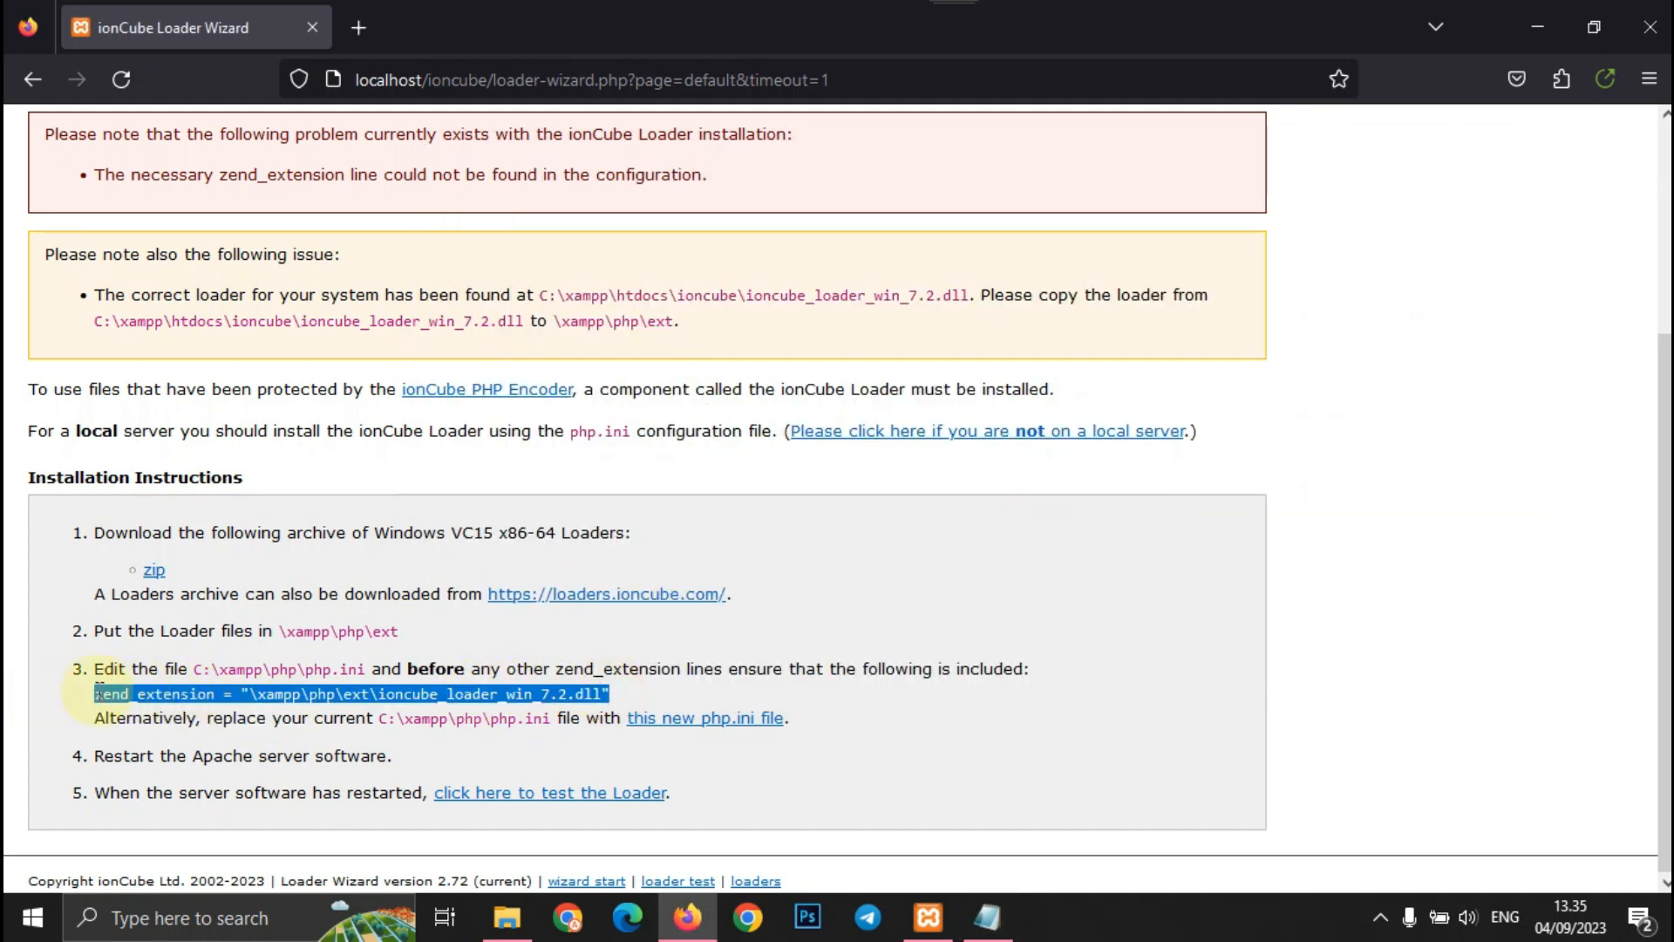
{"action": "left_click", "coordinate": [994, 926]}
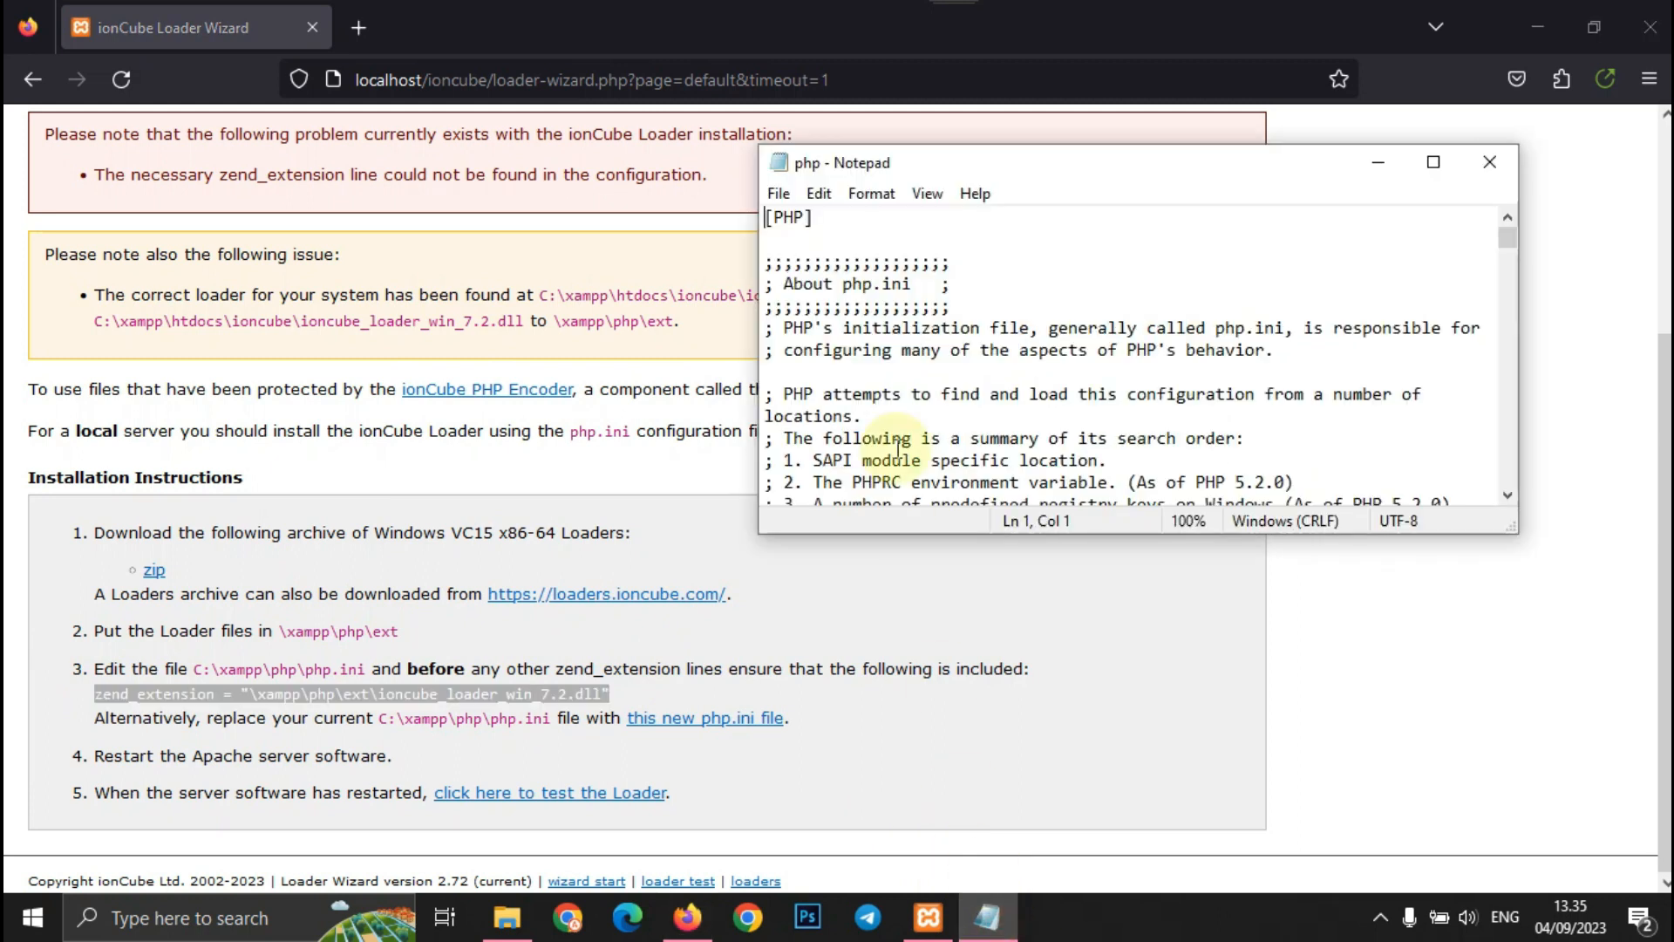
{"action": "key", "text": "Return"}
{"action": "key", "text": "Up"}
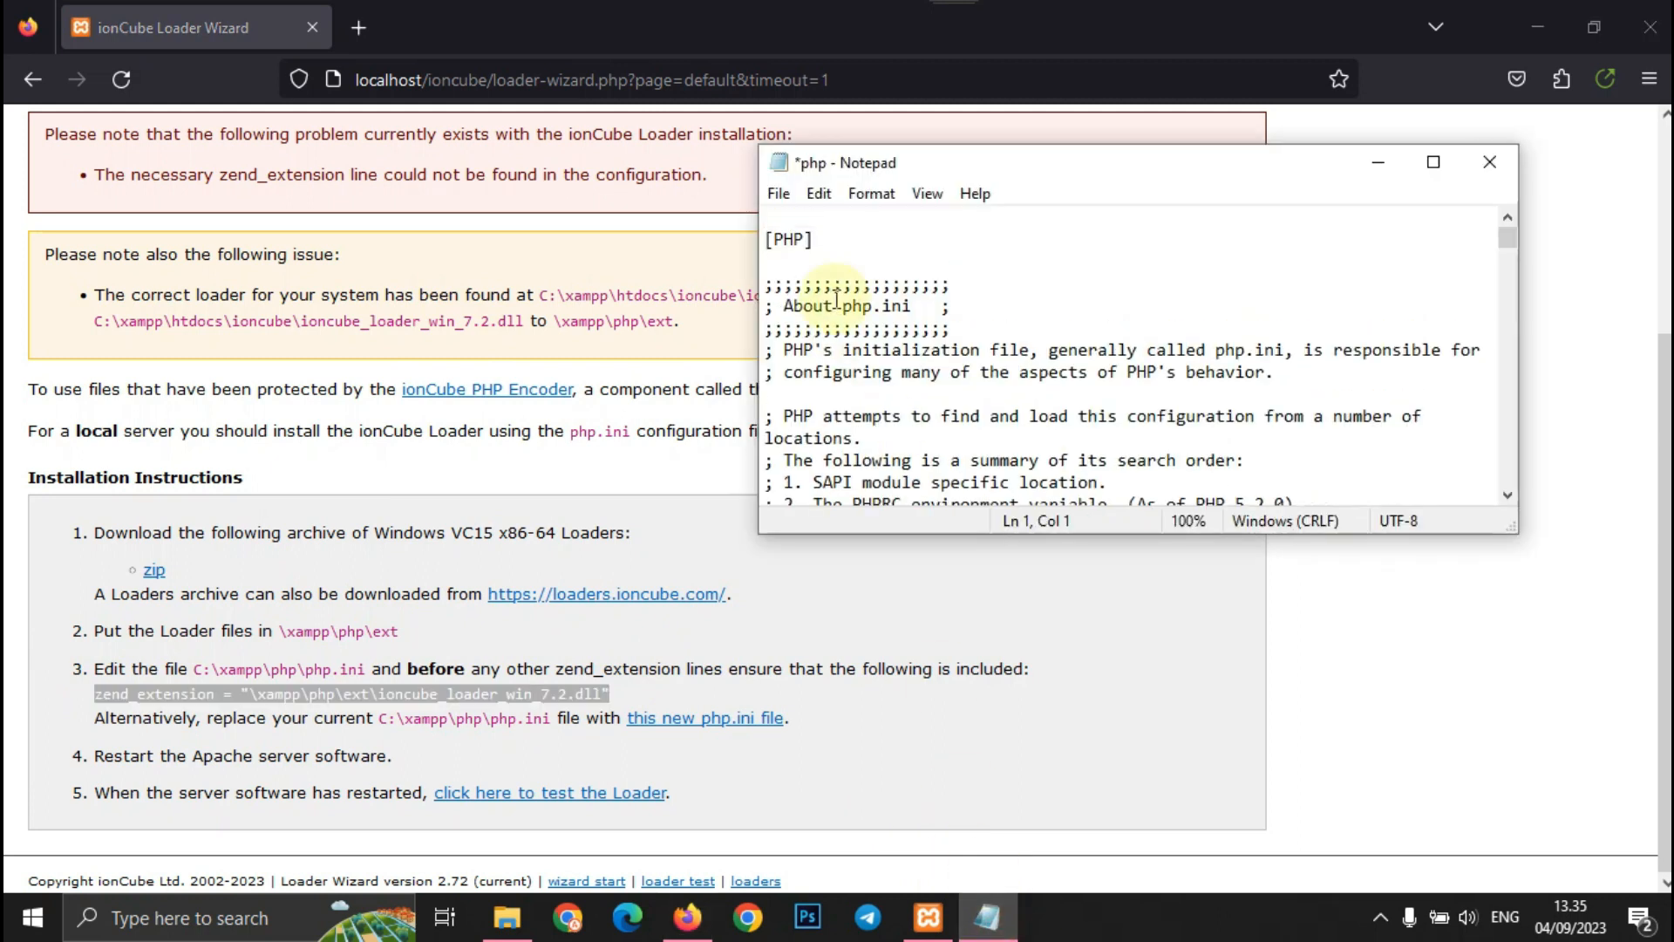
{"action": "key", "text": "ctrl+v"}
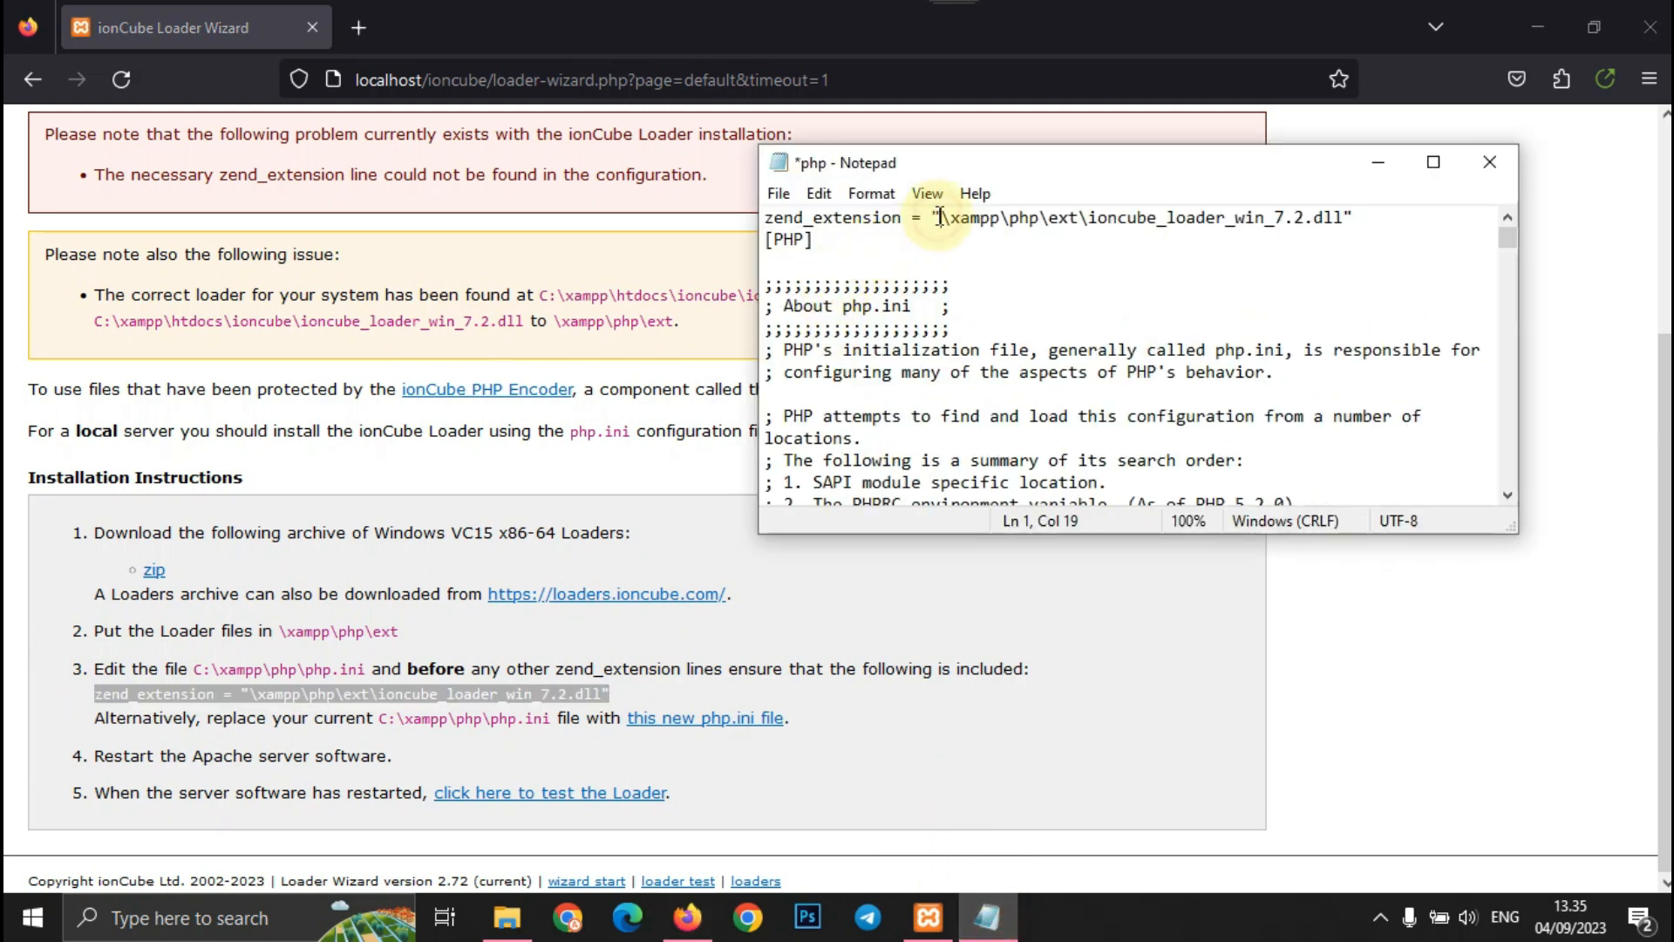
{"action": "type", "text": "C"}
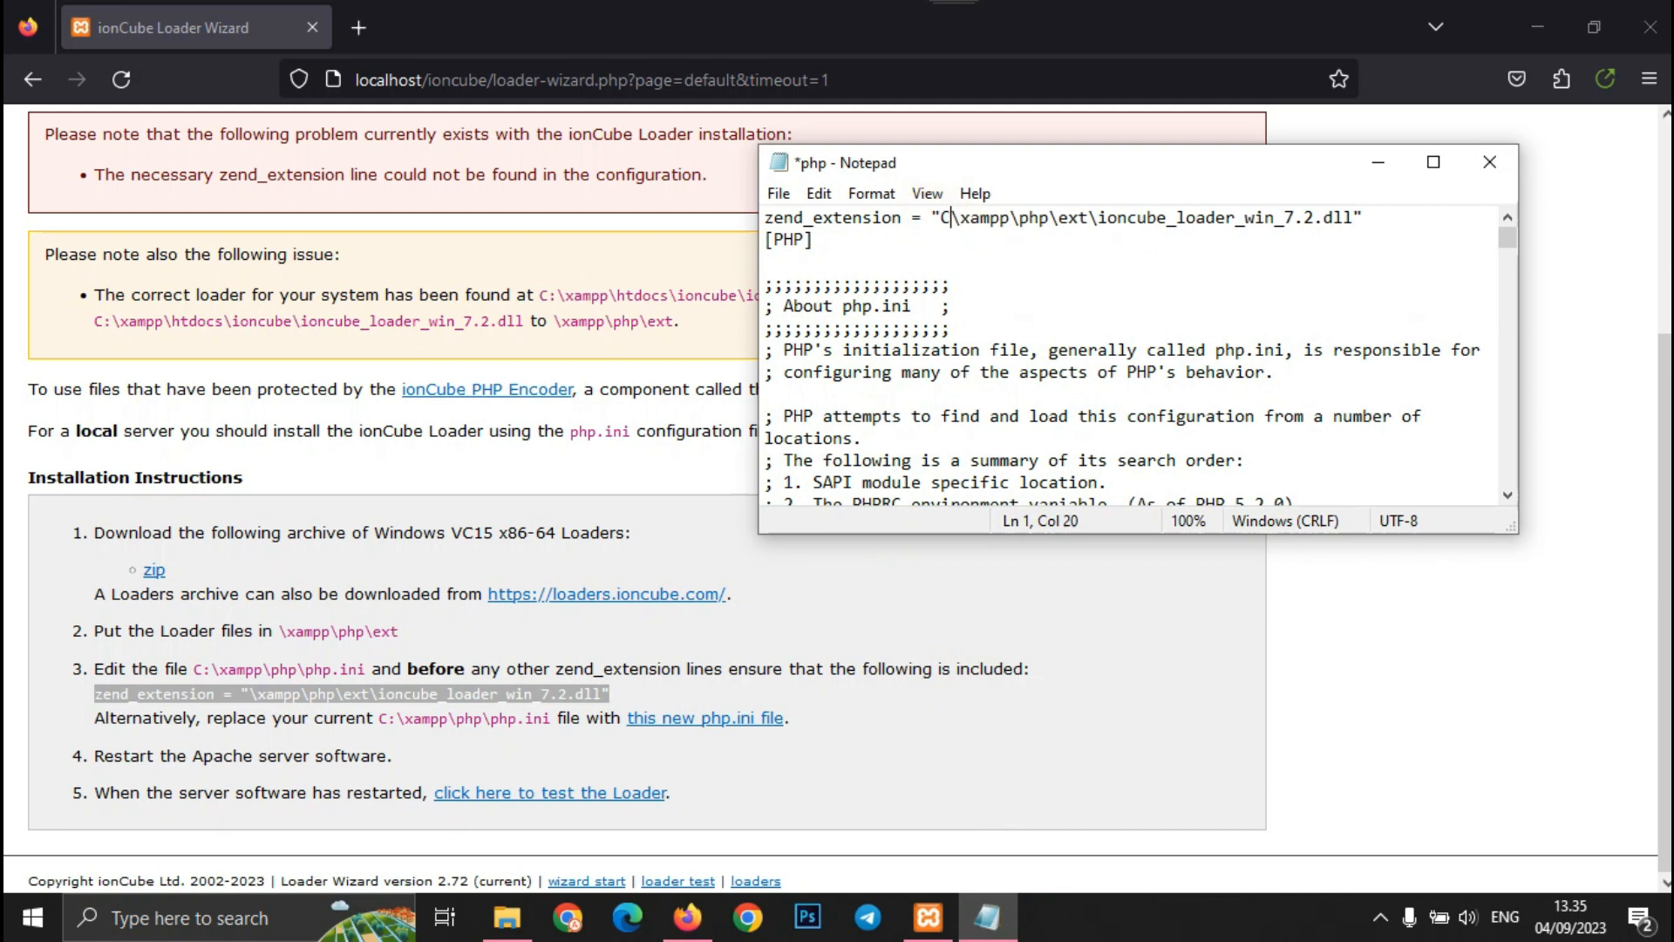
{"action": "type", "text": "\""}
{"action": "key", "text": "BackSpace"}
{"action": "type", "text": ":"}
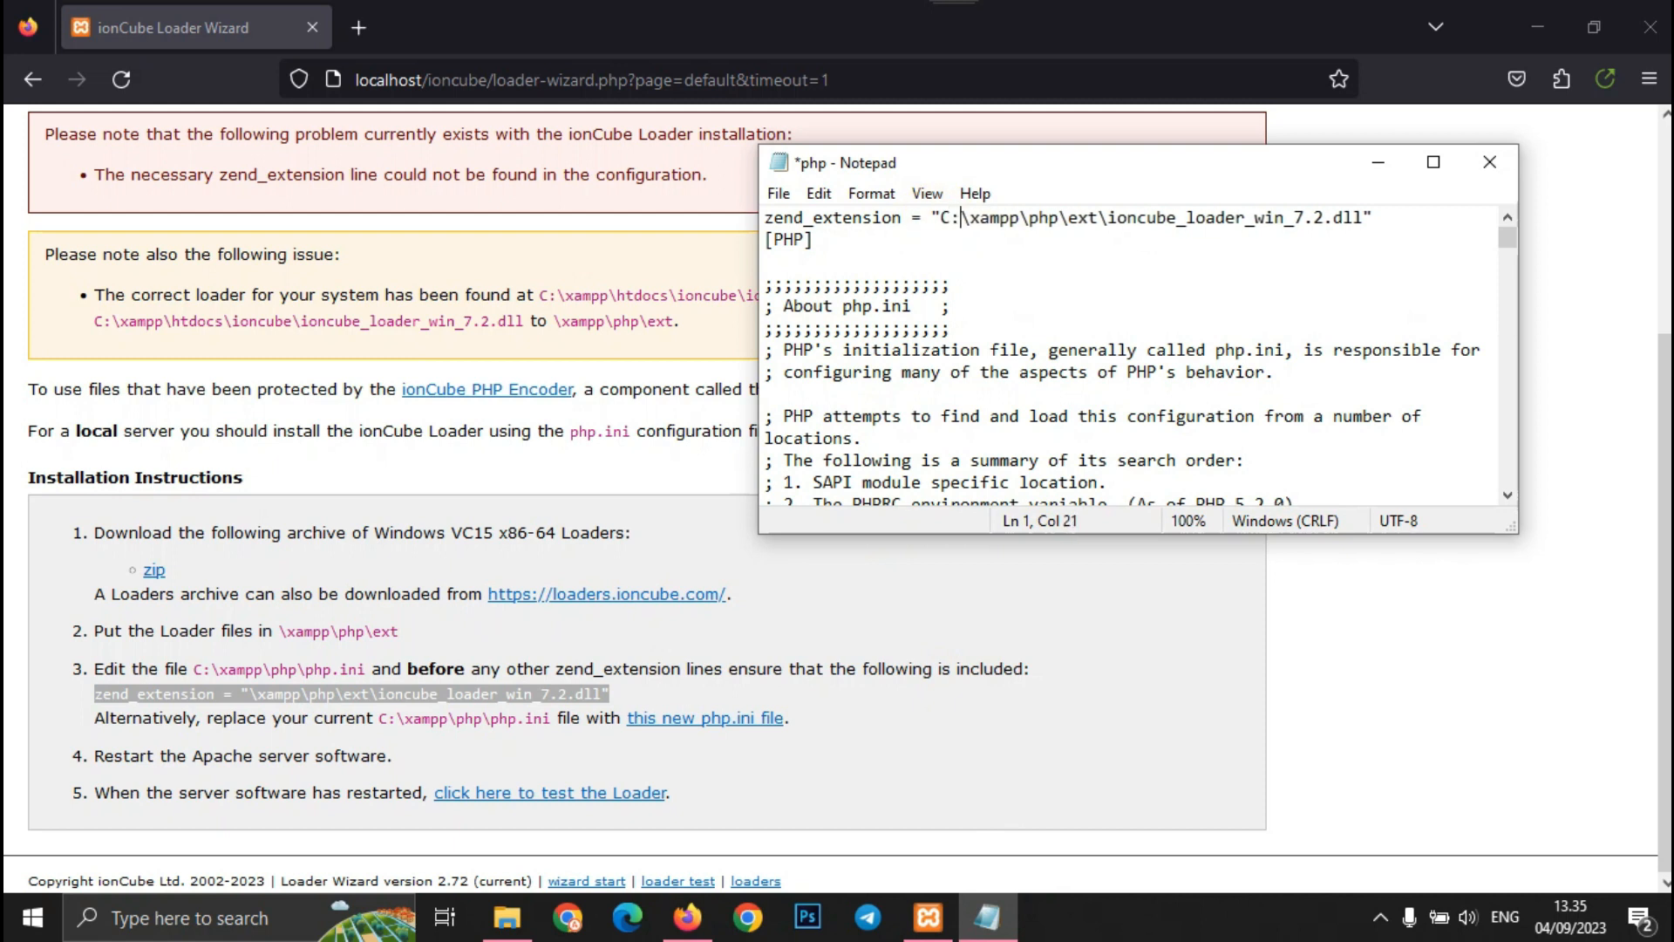
{"action": "left_click", "coordinate": [779, 194]}
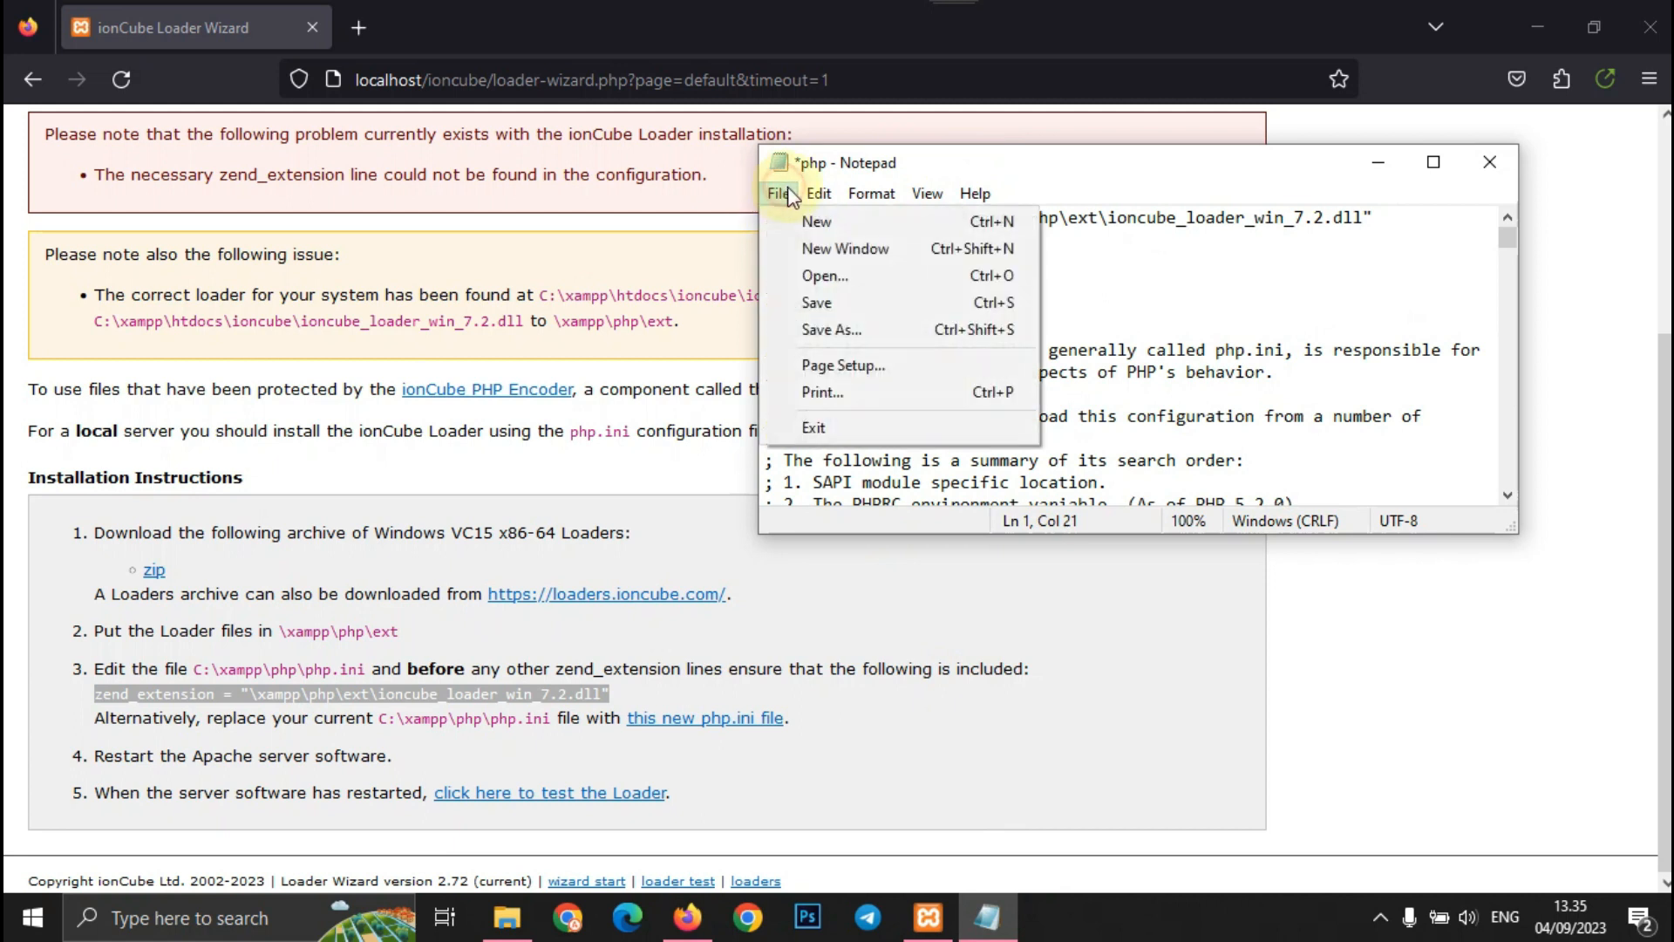
{"action": "left_click", "coordinate": [837, 302]}
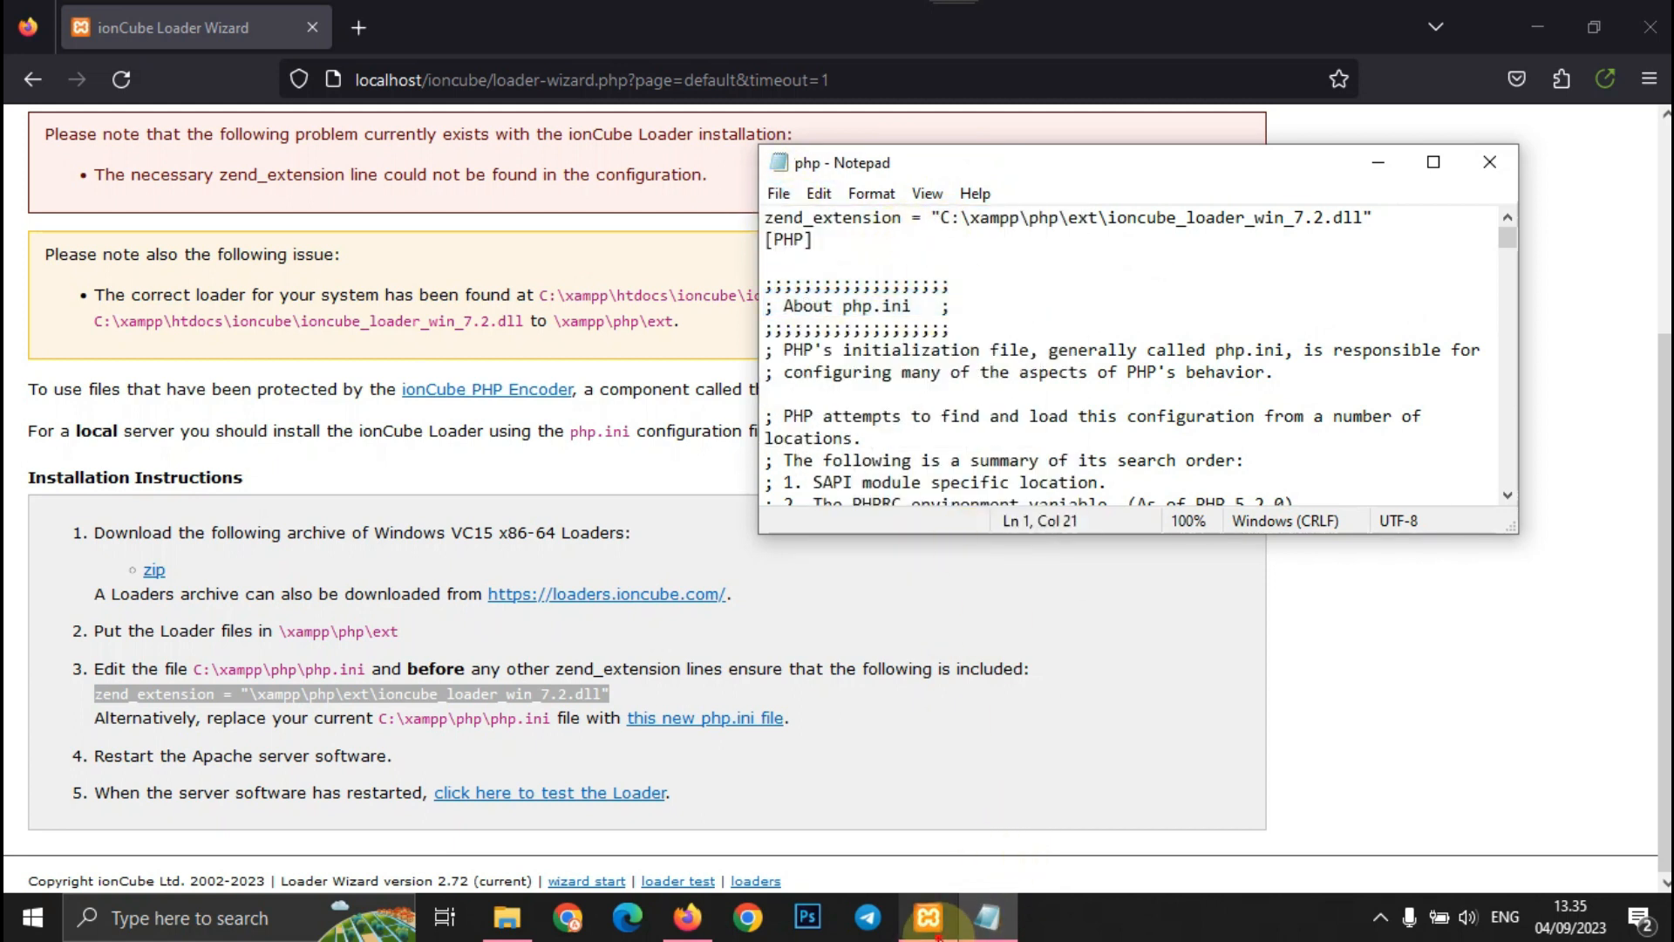
{"action": "left_click", "coordinate": [951, 918]}
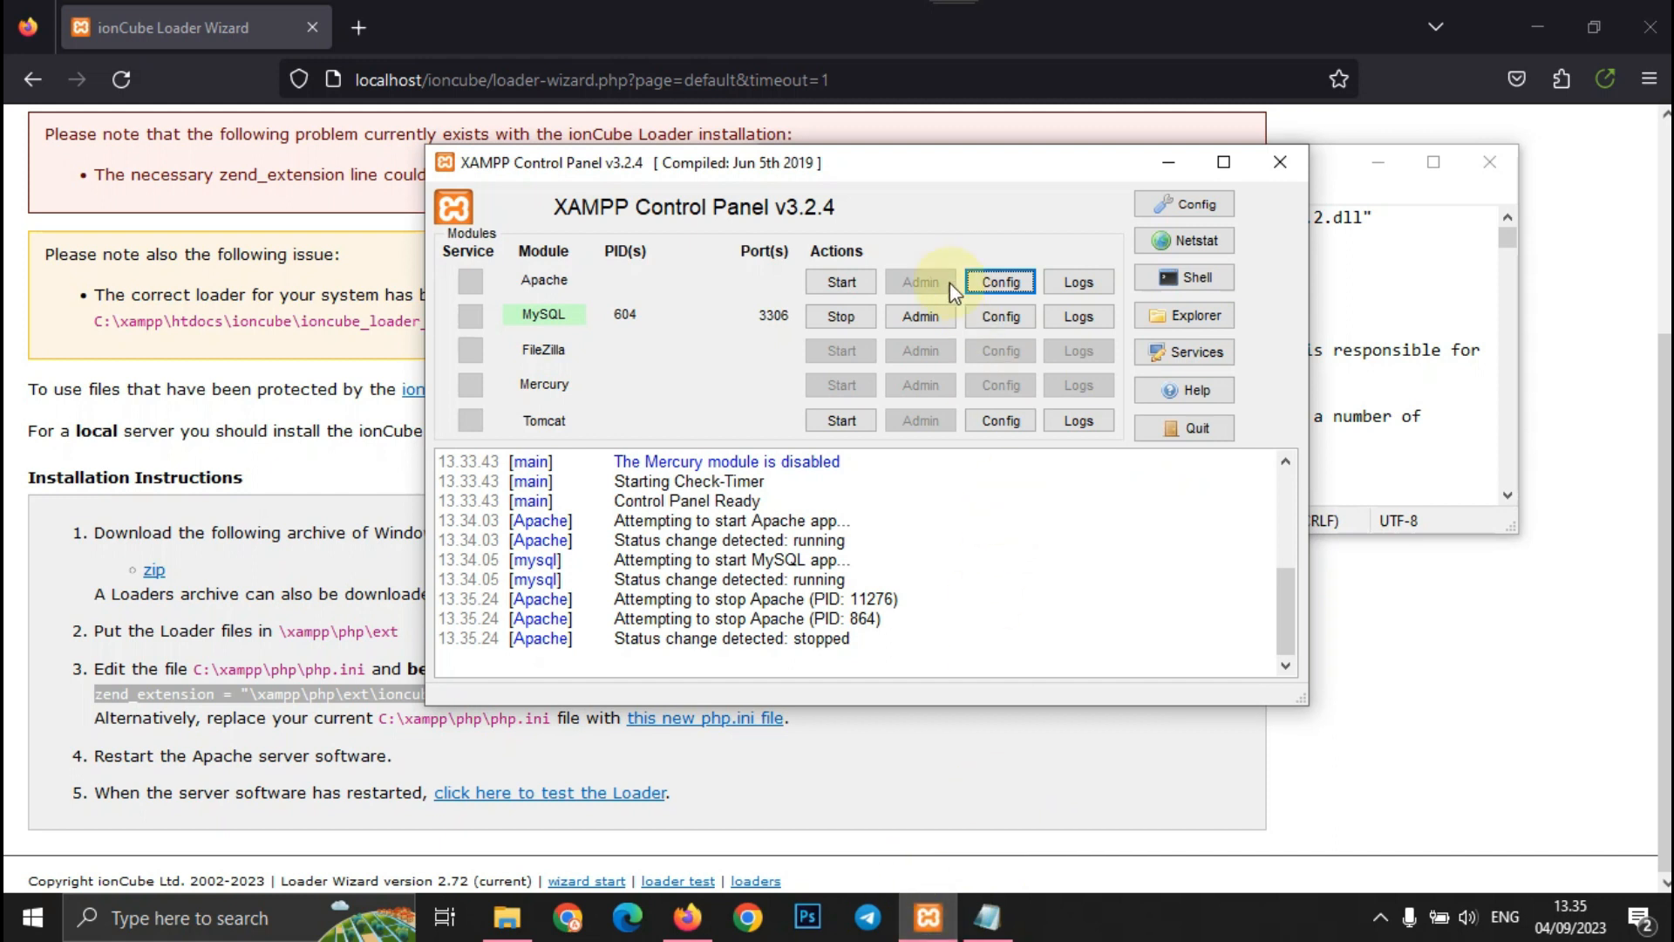
- Restart Apache and confirm the wizard reports ionCube Loader 12.0.5 installed for PHP 7.2
{"action": "left_click", "coordinate": [837, 282]}
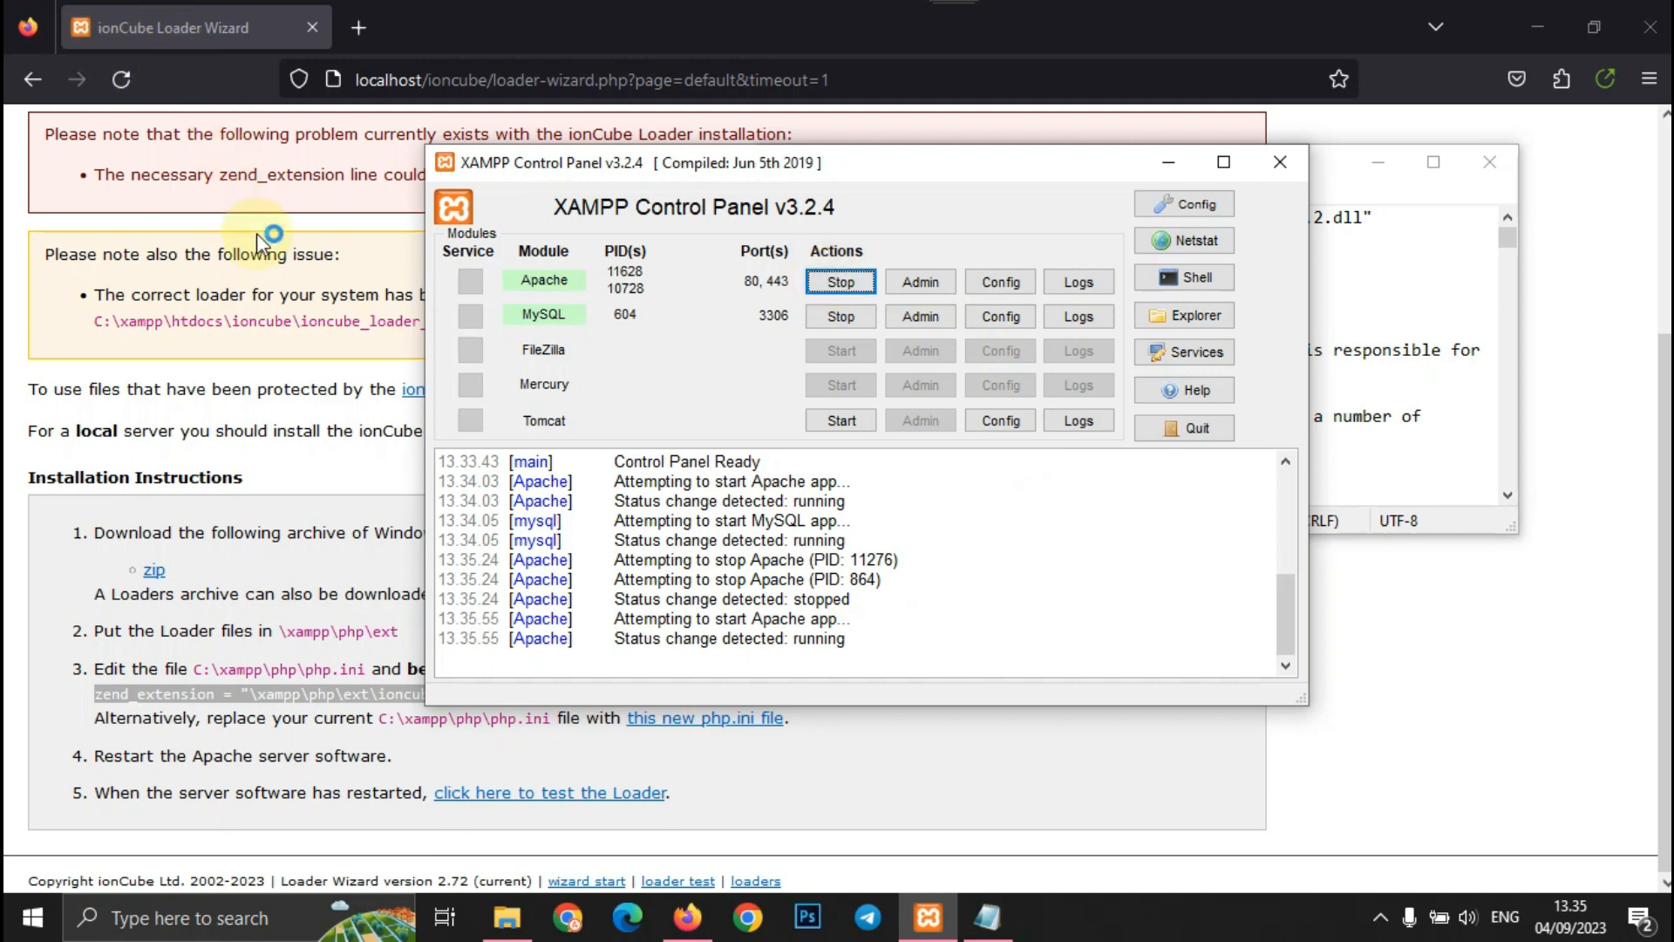
{"action": "left_click", "coordinate": [620, 771]}
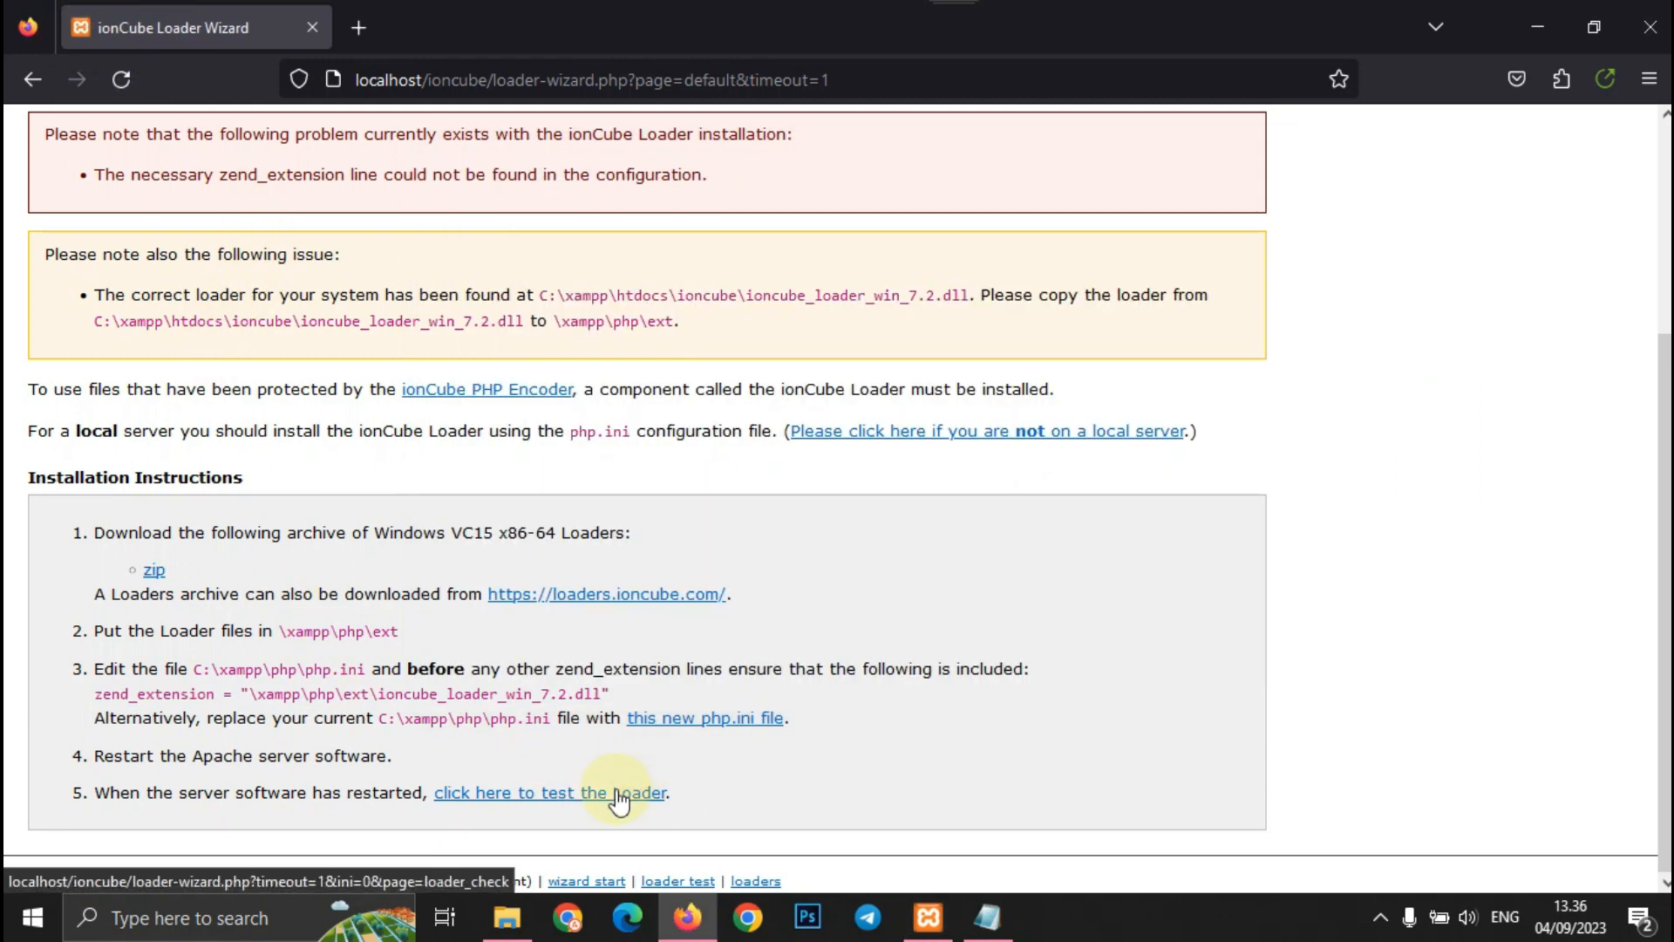
{"action": "left_click", "coordinate": [621, 792]}
{"action": "left_click_drag", "start_coordinate": [47, 442], "coordinate": [1106, 509]}
{"action": "left_click", "coordinate": [1050, 479]}
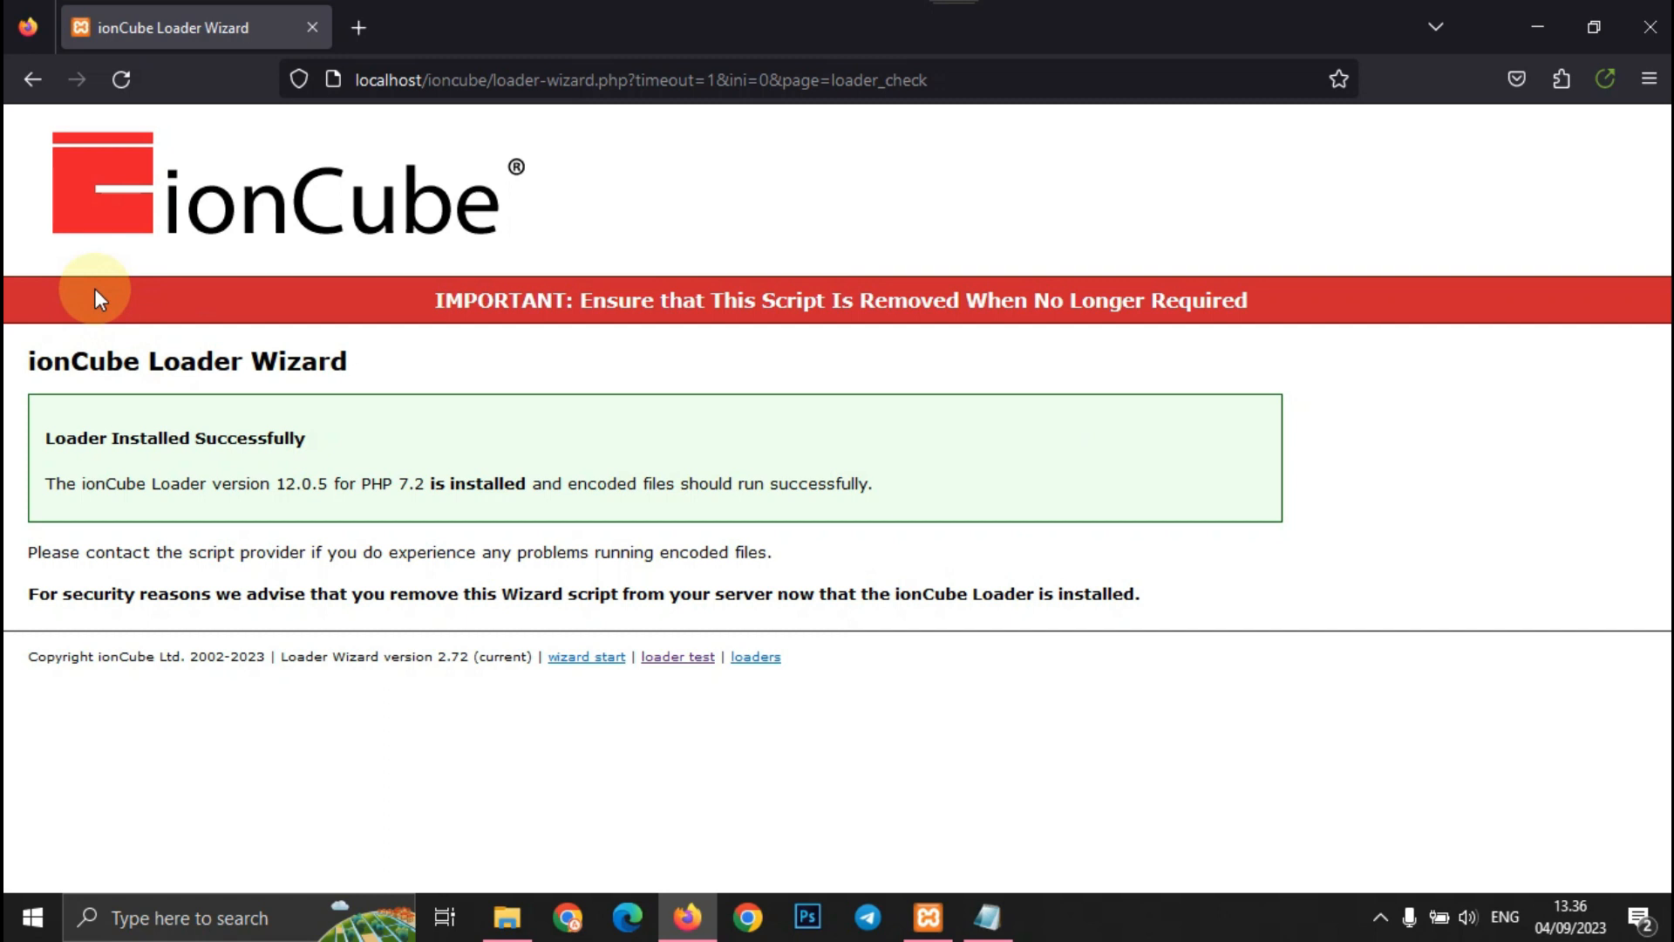
{"action": "left_click", "coordinate": [359, 27]}
{"action": "left_click", "coordinate": [384, 77]}
- Open PHPInfo from the localhost dashboard and find ionCube PHP Loader v12.0.5 in the Zend Engine block
{"action": "type", "text": "lo"}
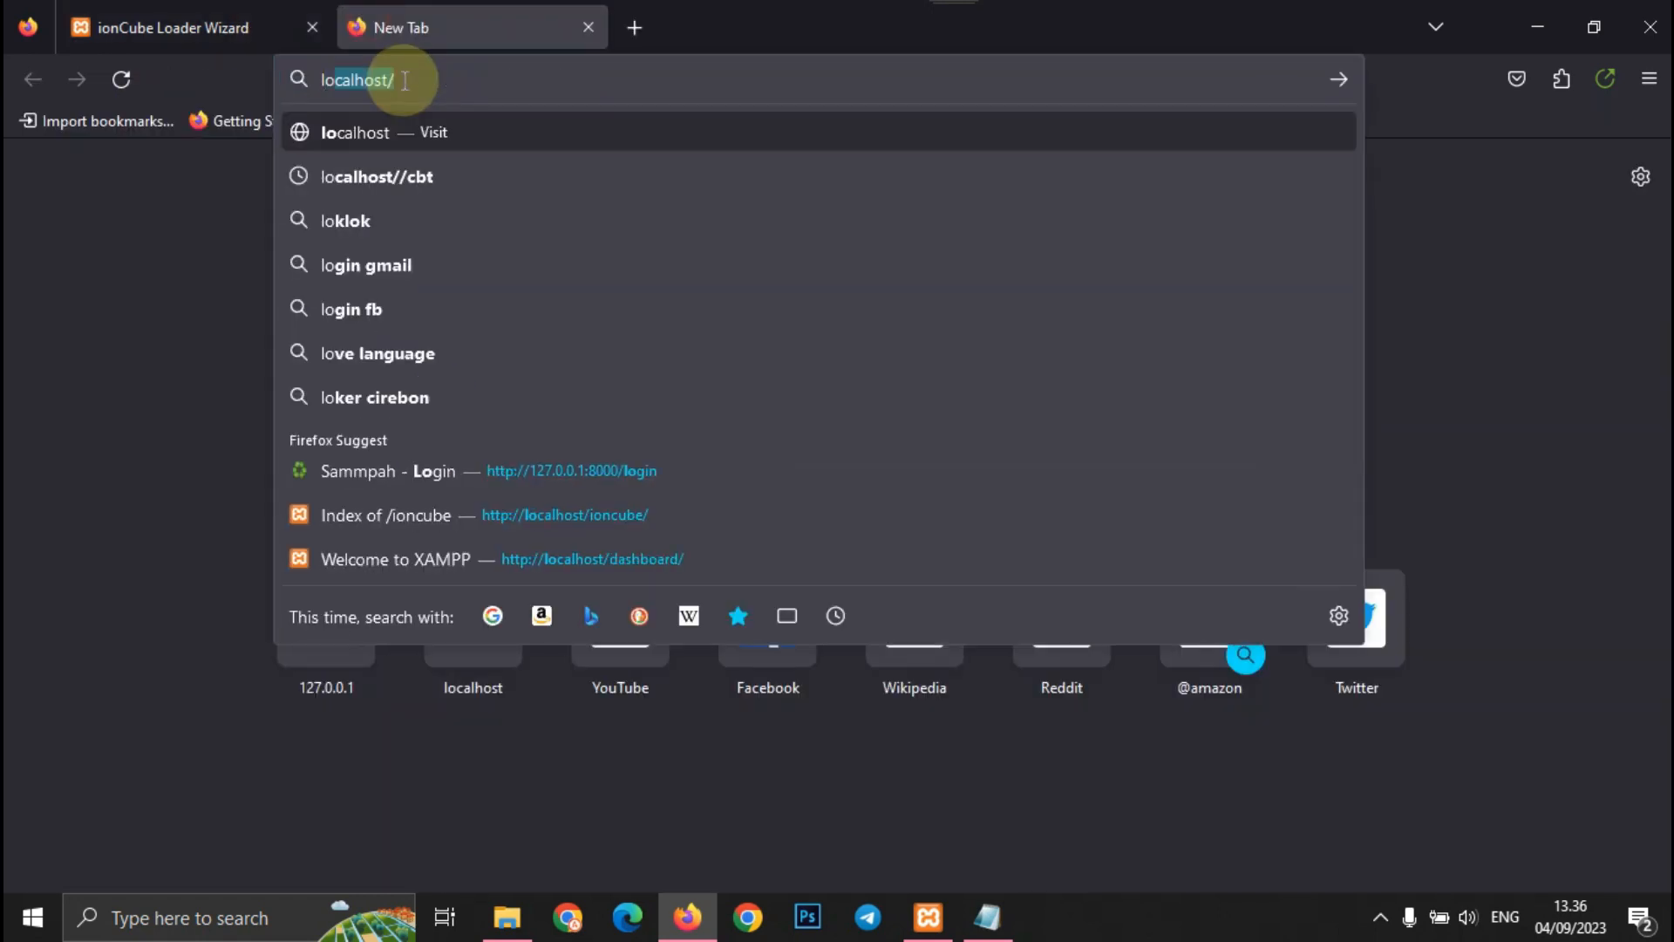
{"action": "key", "text": "Return"}
{"action": "left_click", "coordinate": [1375, 138]}
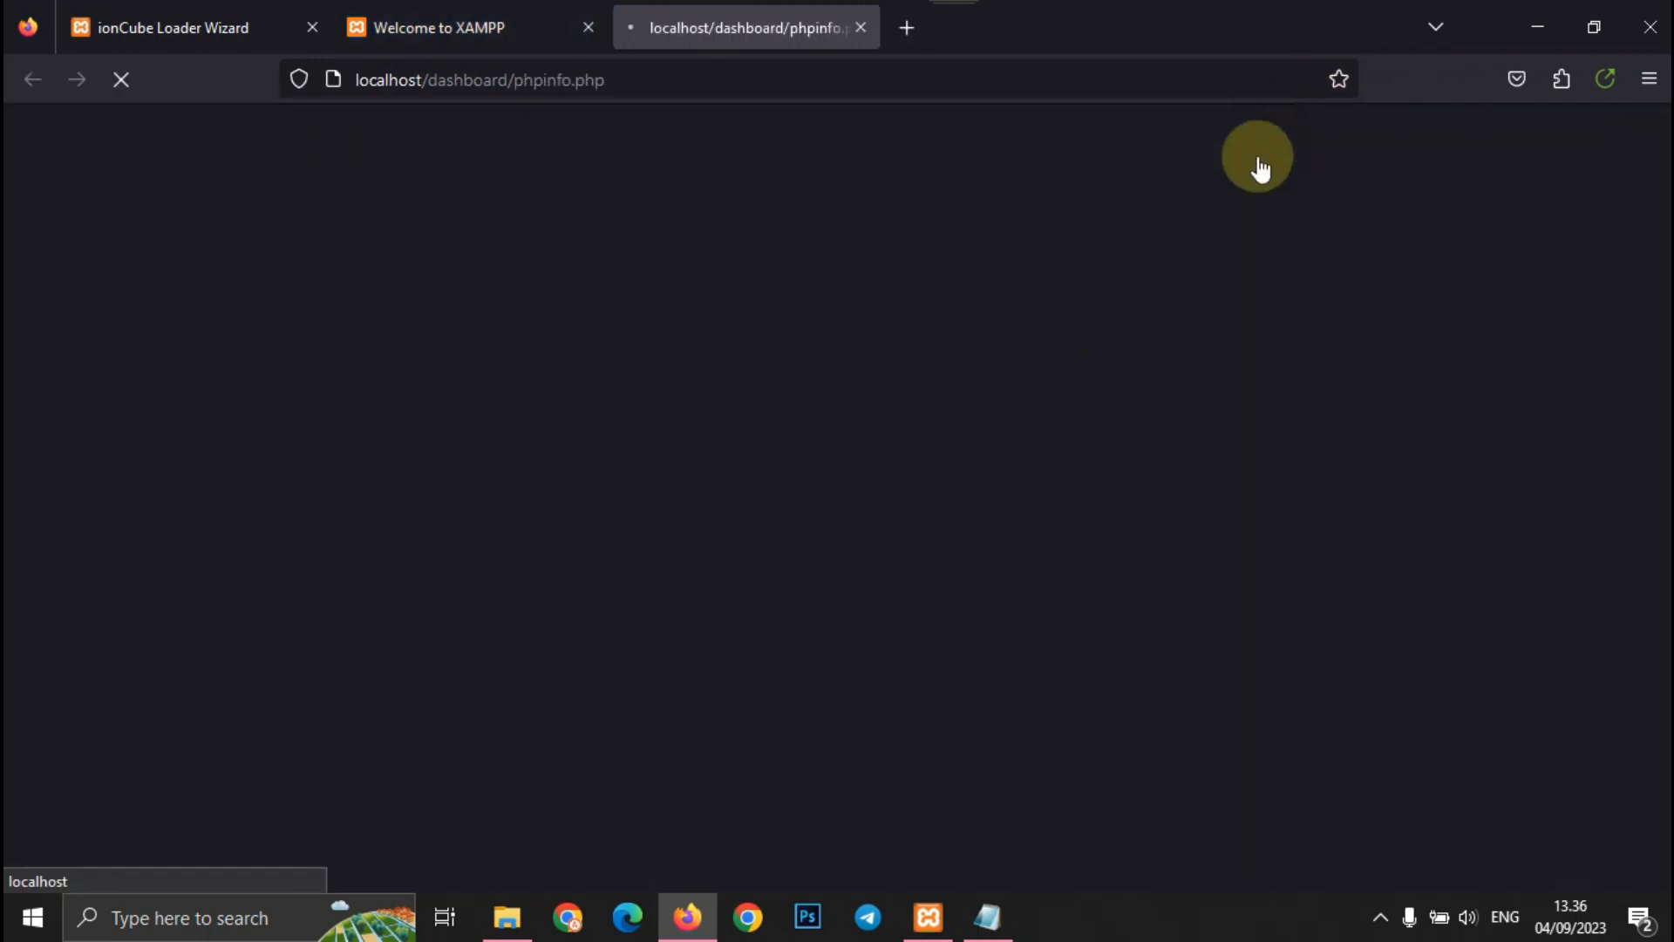
{"action": "scroll", "coordinate": [822, 656], "scroll_direction": "down", "scroll_amount": 7}
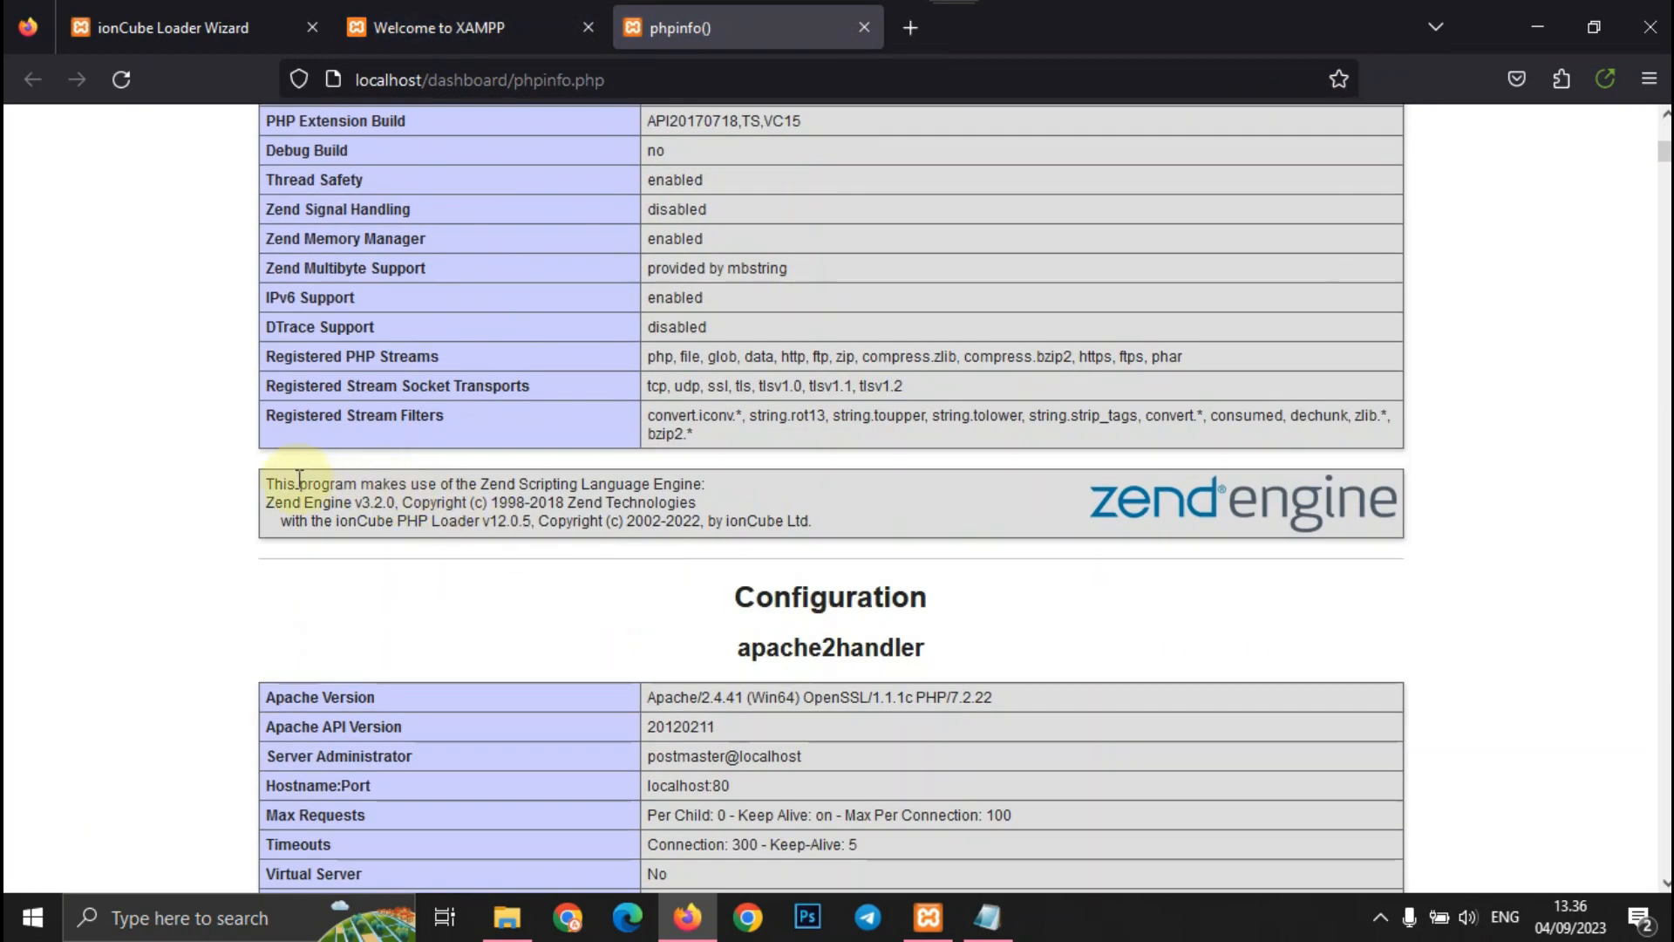
{"action": "left_click_drag", "start_coordinate": [255, 494], "coordinate": [887, 520]}
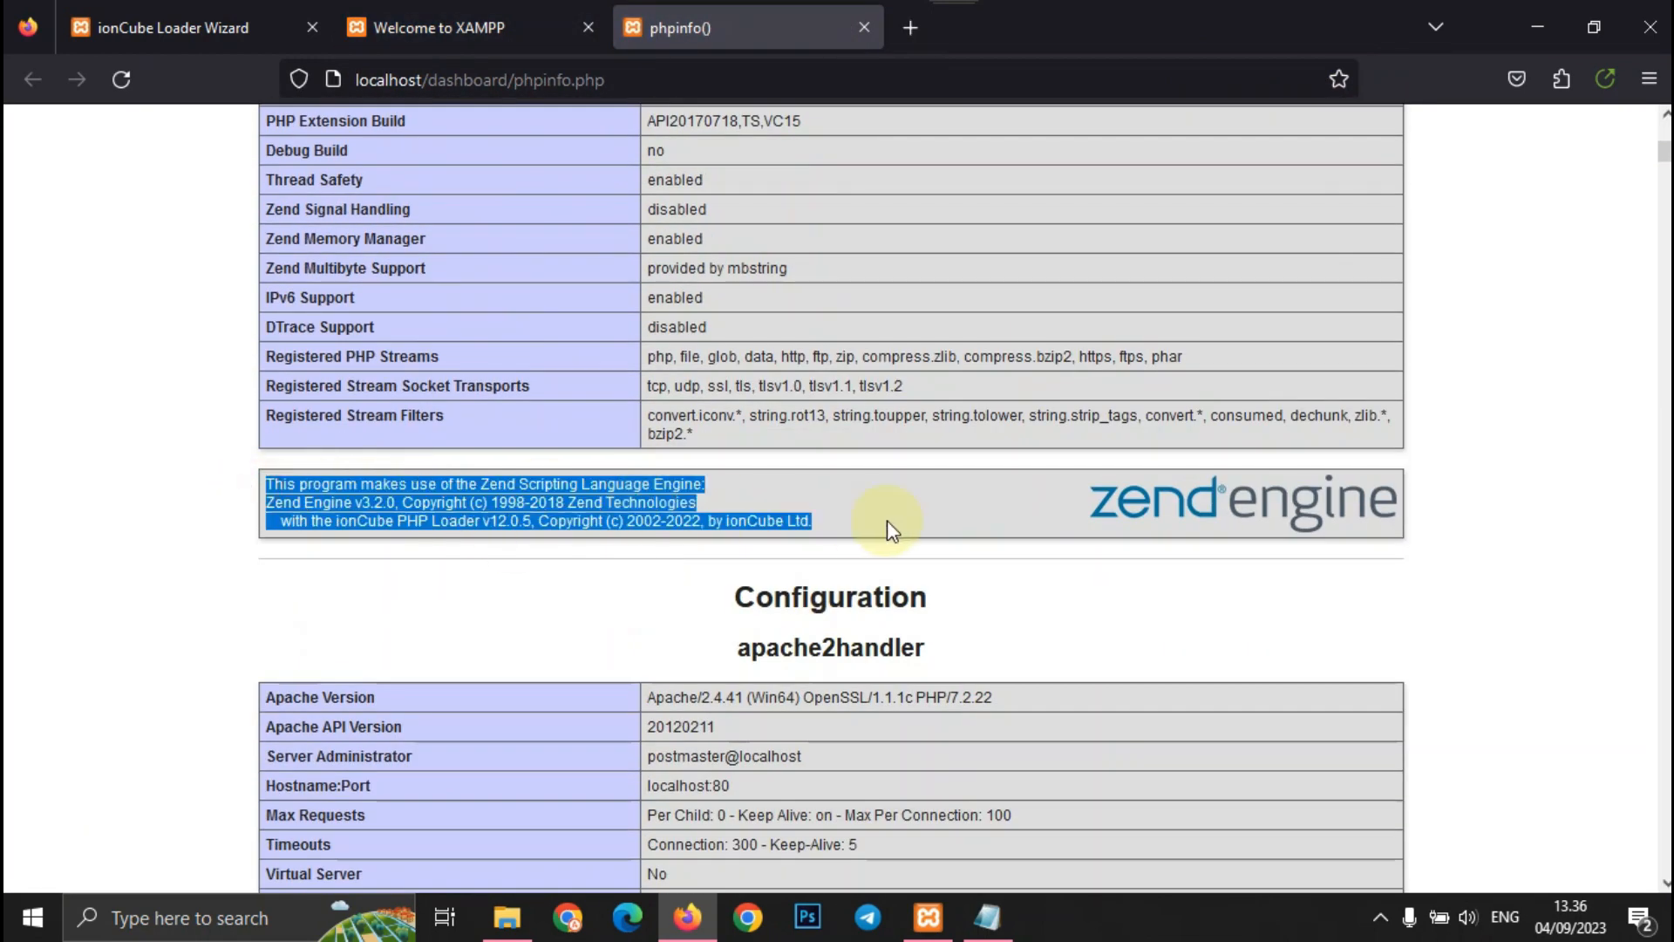
{"action": "left_click", "coordinate": [1577, 551]}
{"action": "scroll", "coordinate": [1583, 556], "scroll_direction": "up", "scroll_amount": 3}
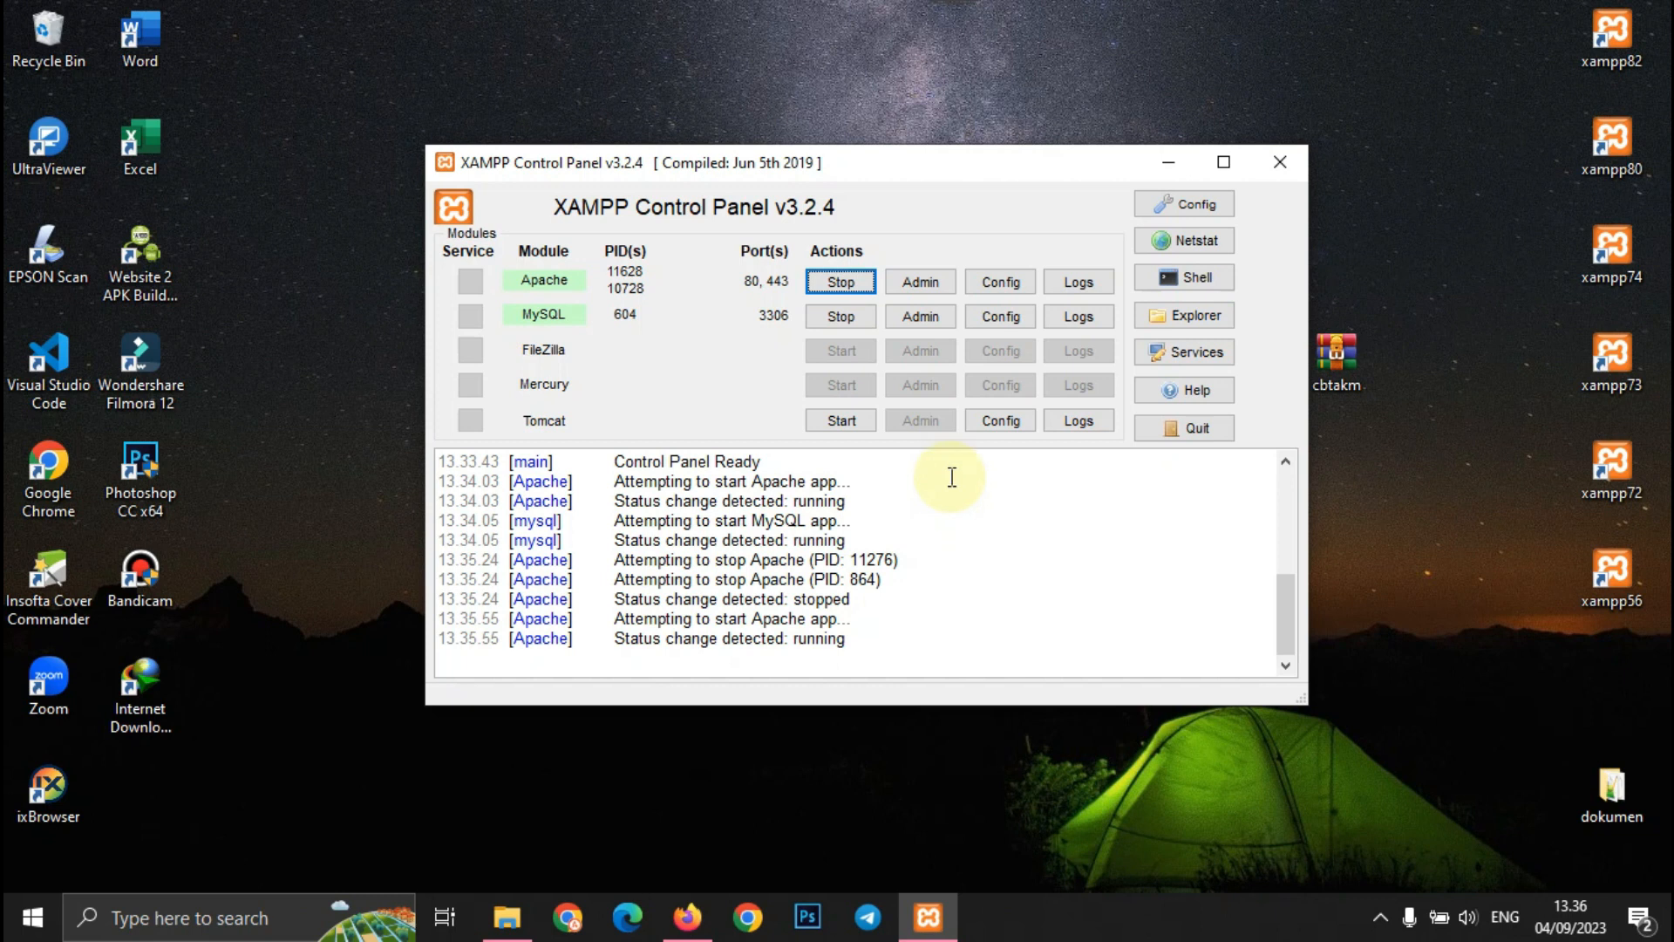
- Cut the cbtakm archive from the desktop and paste it into C:\xampp\htdocs
{"action": "left_click", "coordinate": [1348, 361]}
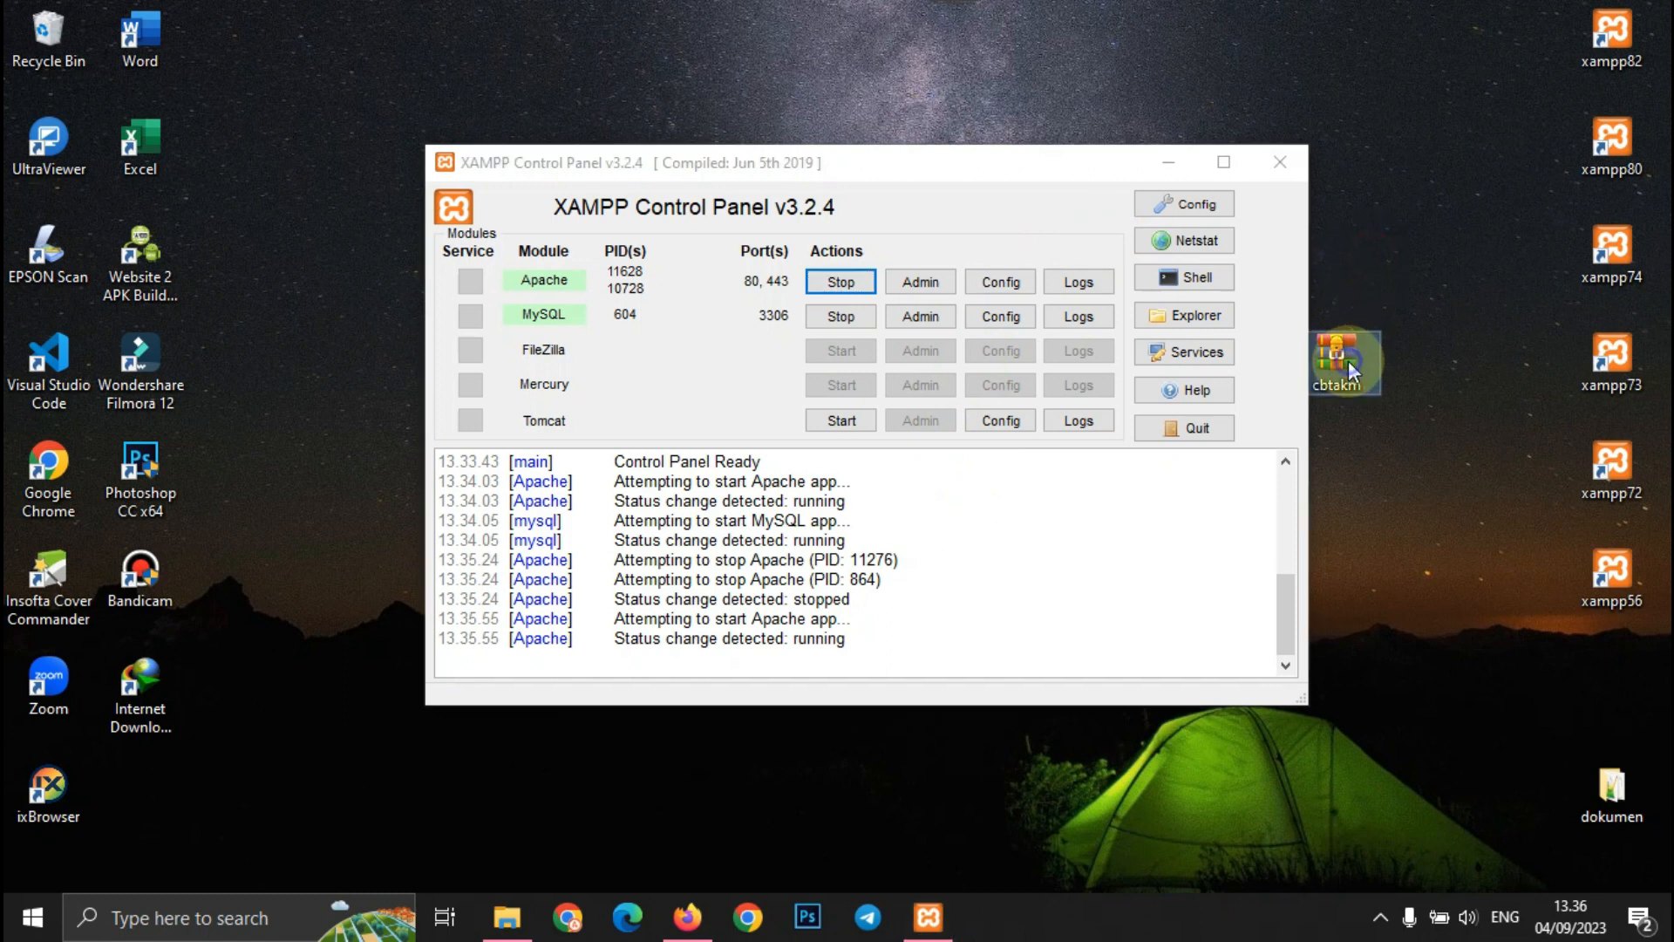
{"action": "right_click", "coordinate": [1348, 360]}
{"action": "left_click", "coordinate": [1421, 715]}
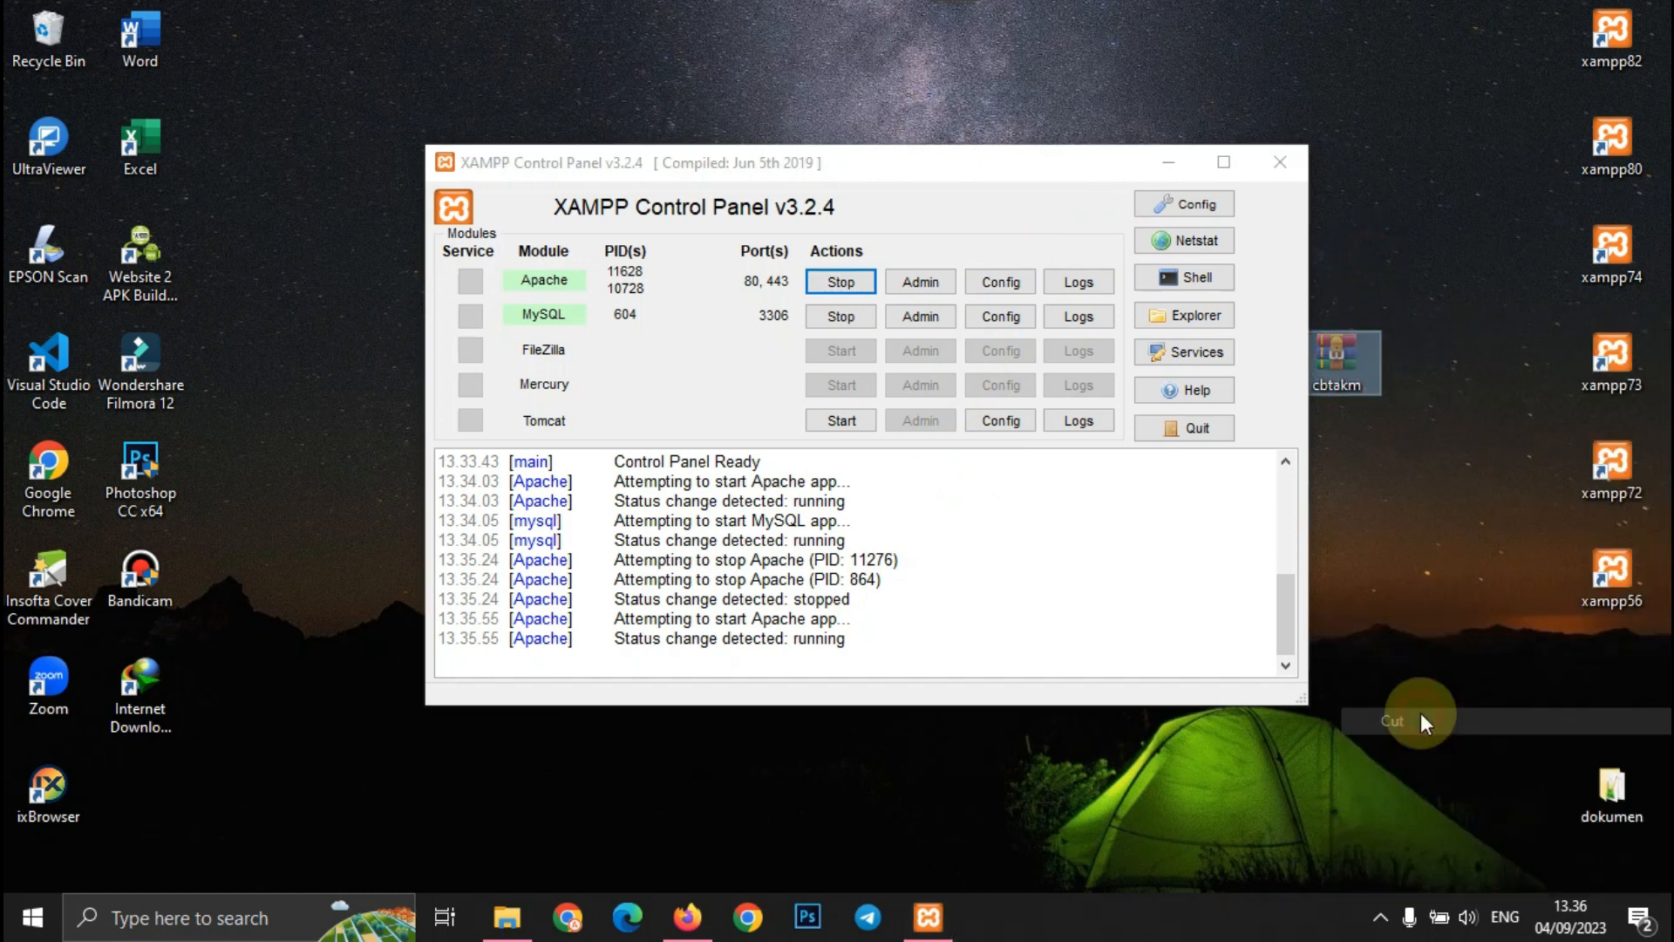
{"action": "left_click", "coordinate": [506, 917]}
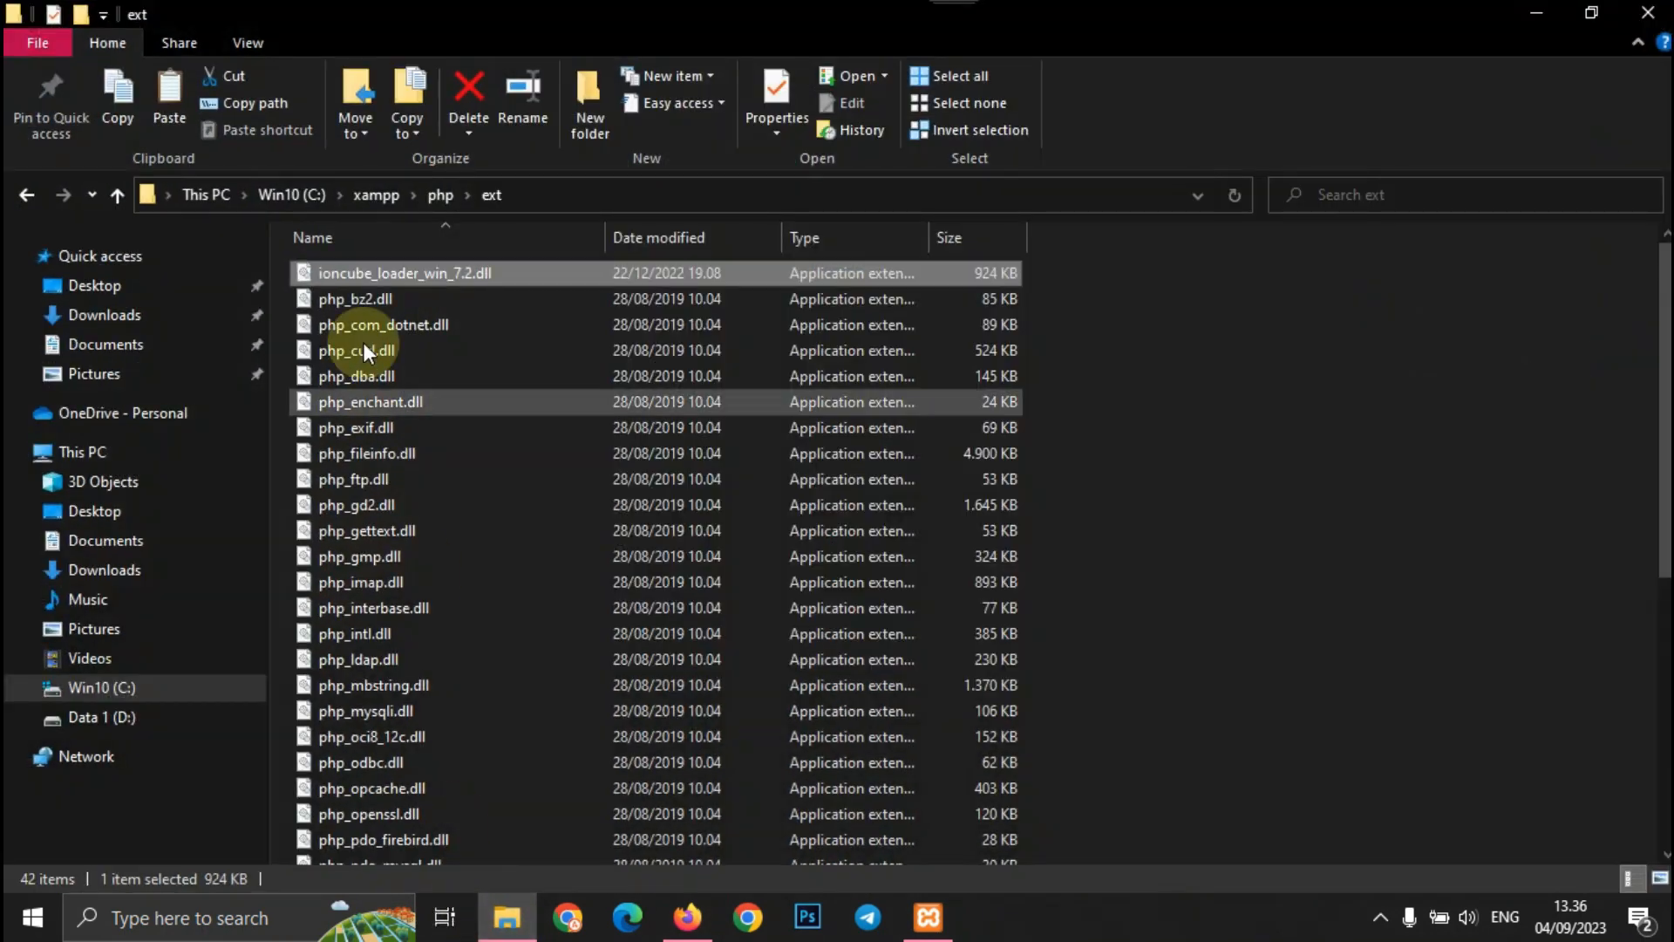
{"action": "left_click", "coordinate": [383, 199]}
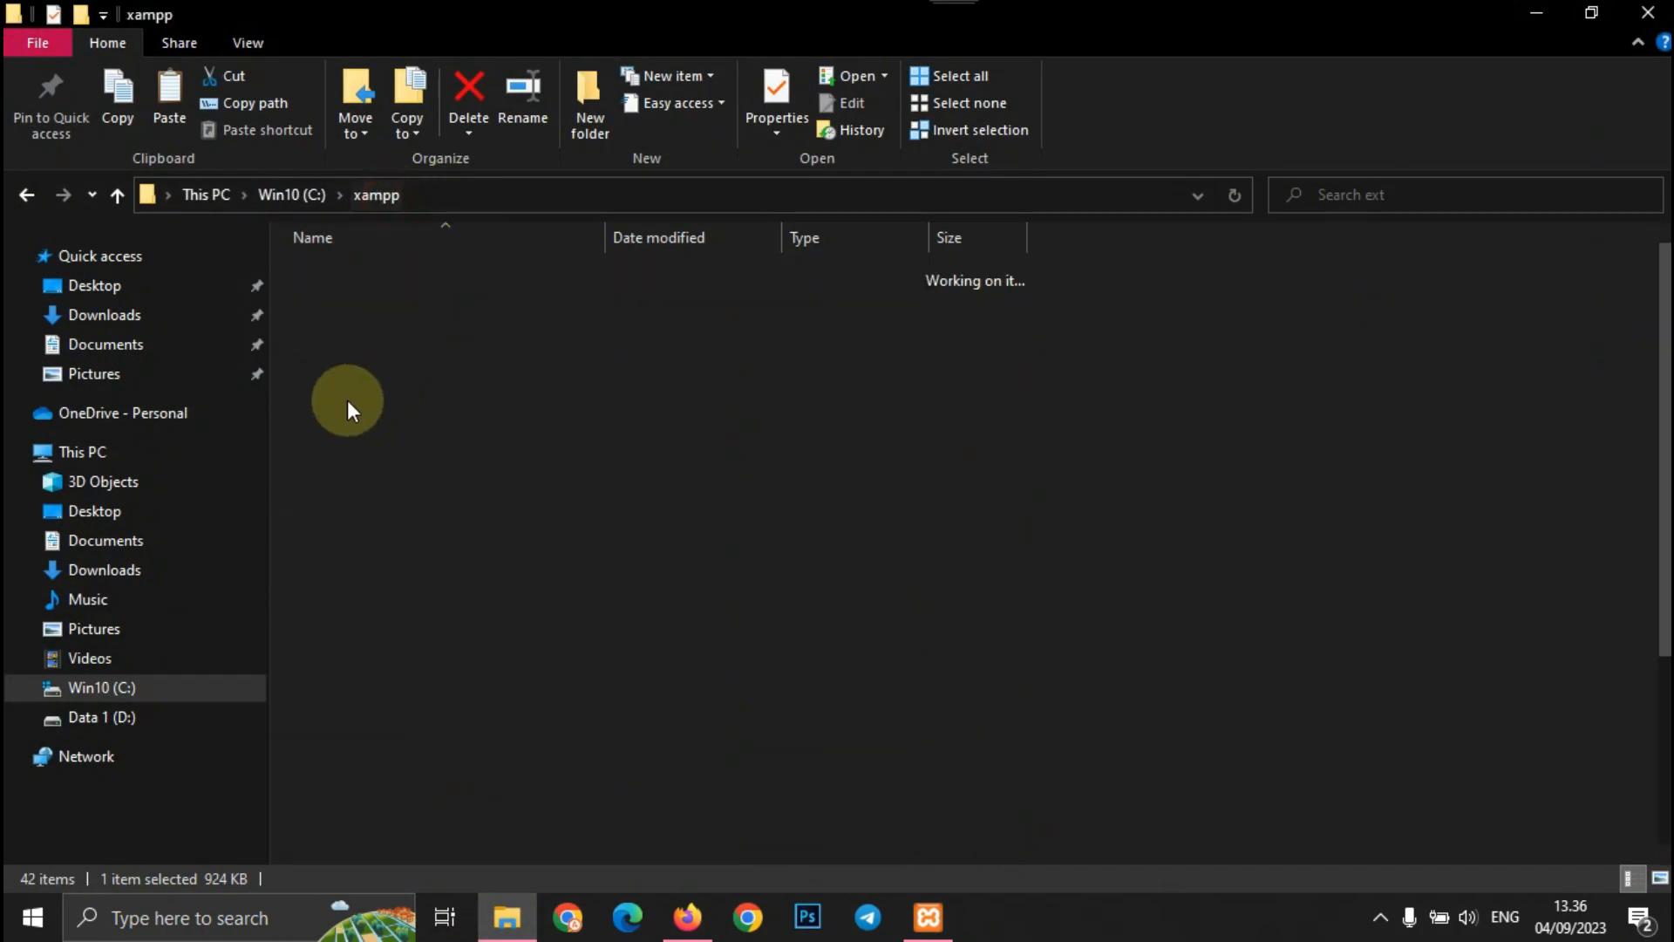
{"action": "double_click", "coordinate": [347, 377]}
{"action": "left_click", "coordinate": [485, 672]}
{"action": "right_click", "coordinate": [485, 671]}
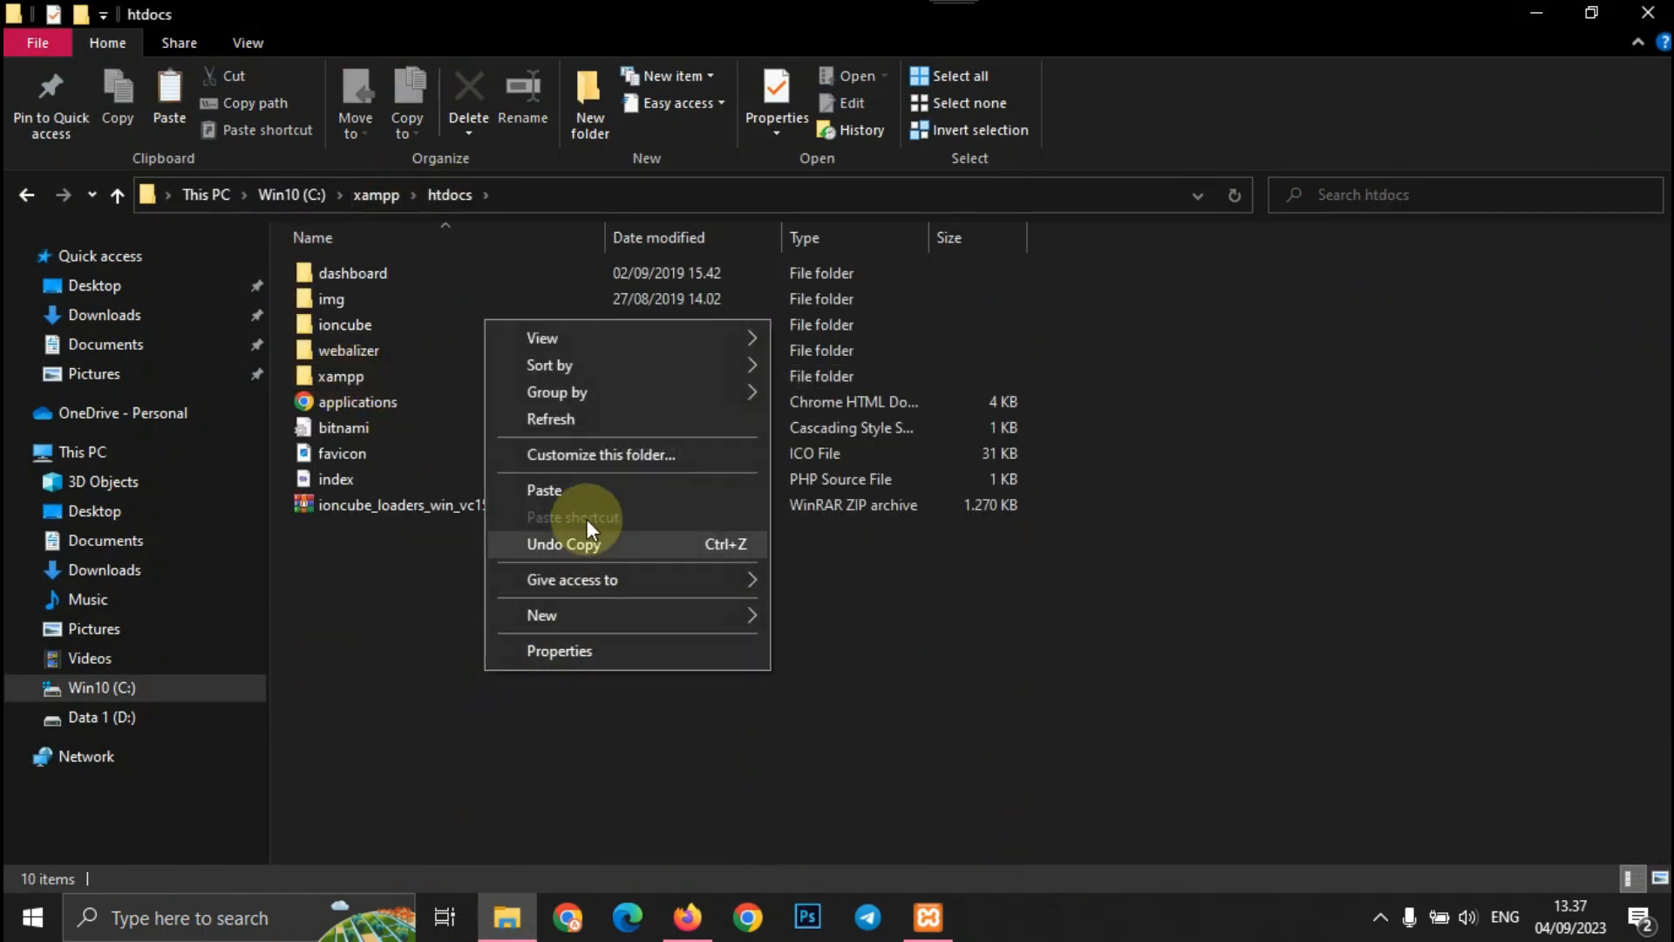
{"action": "left_click", "coordinate": [563, 487]}
- Extract cbtakm.zip in htdocs into a cbtakm folder
{"action": "right_click", "coordinate": [394, 537]}
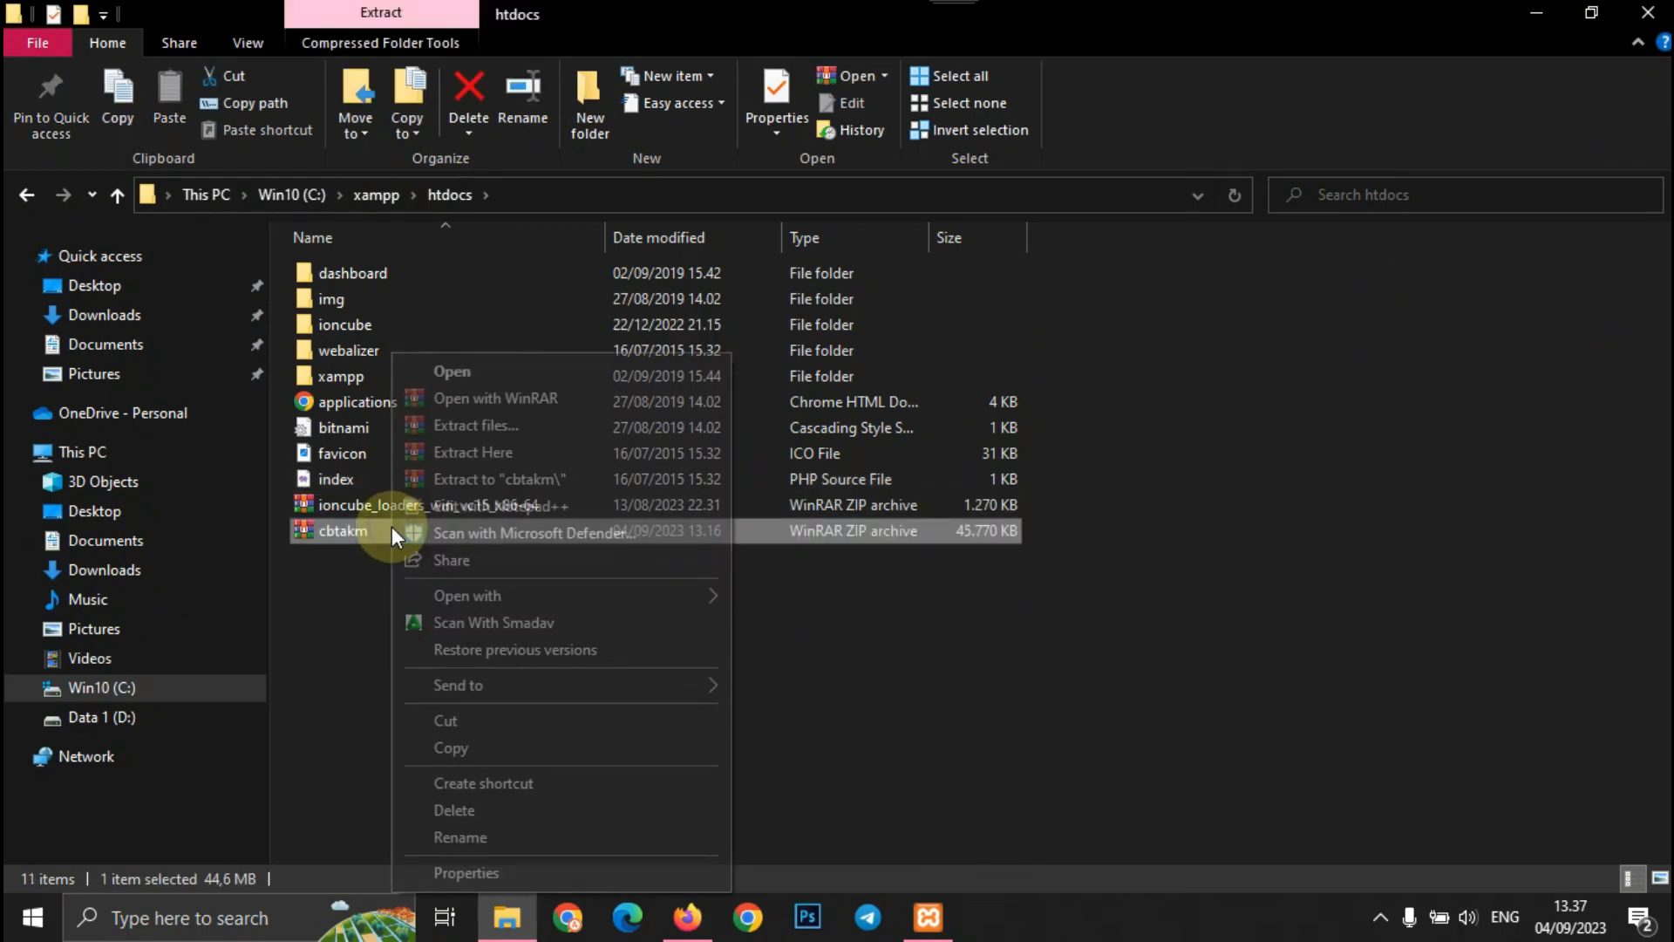
{"action": "left_click", "coordinate": [471, 455]}
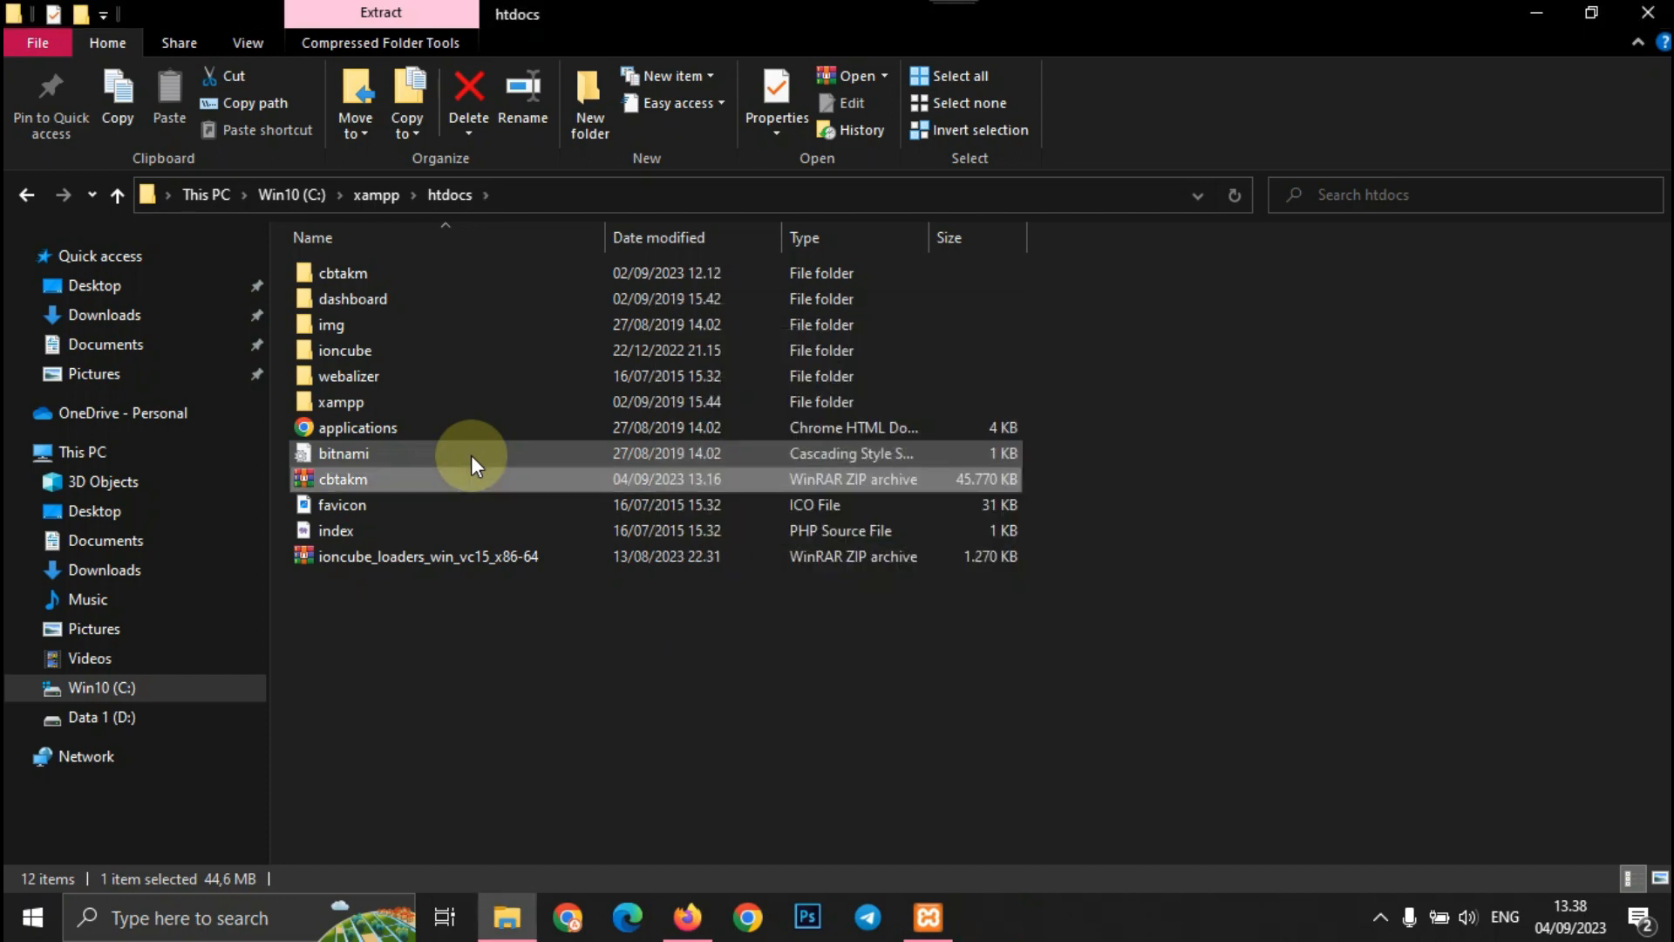
{"action": "left_click", "coordinate": [685, 914]}
{"action": "left_click", "coordinate": [360, 29]}
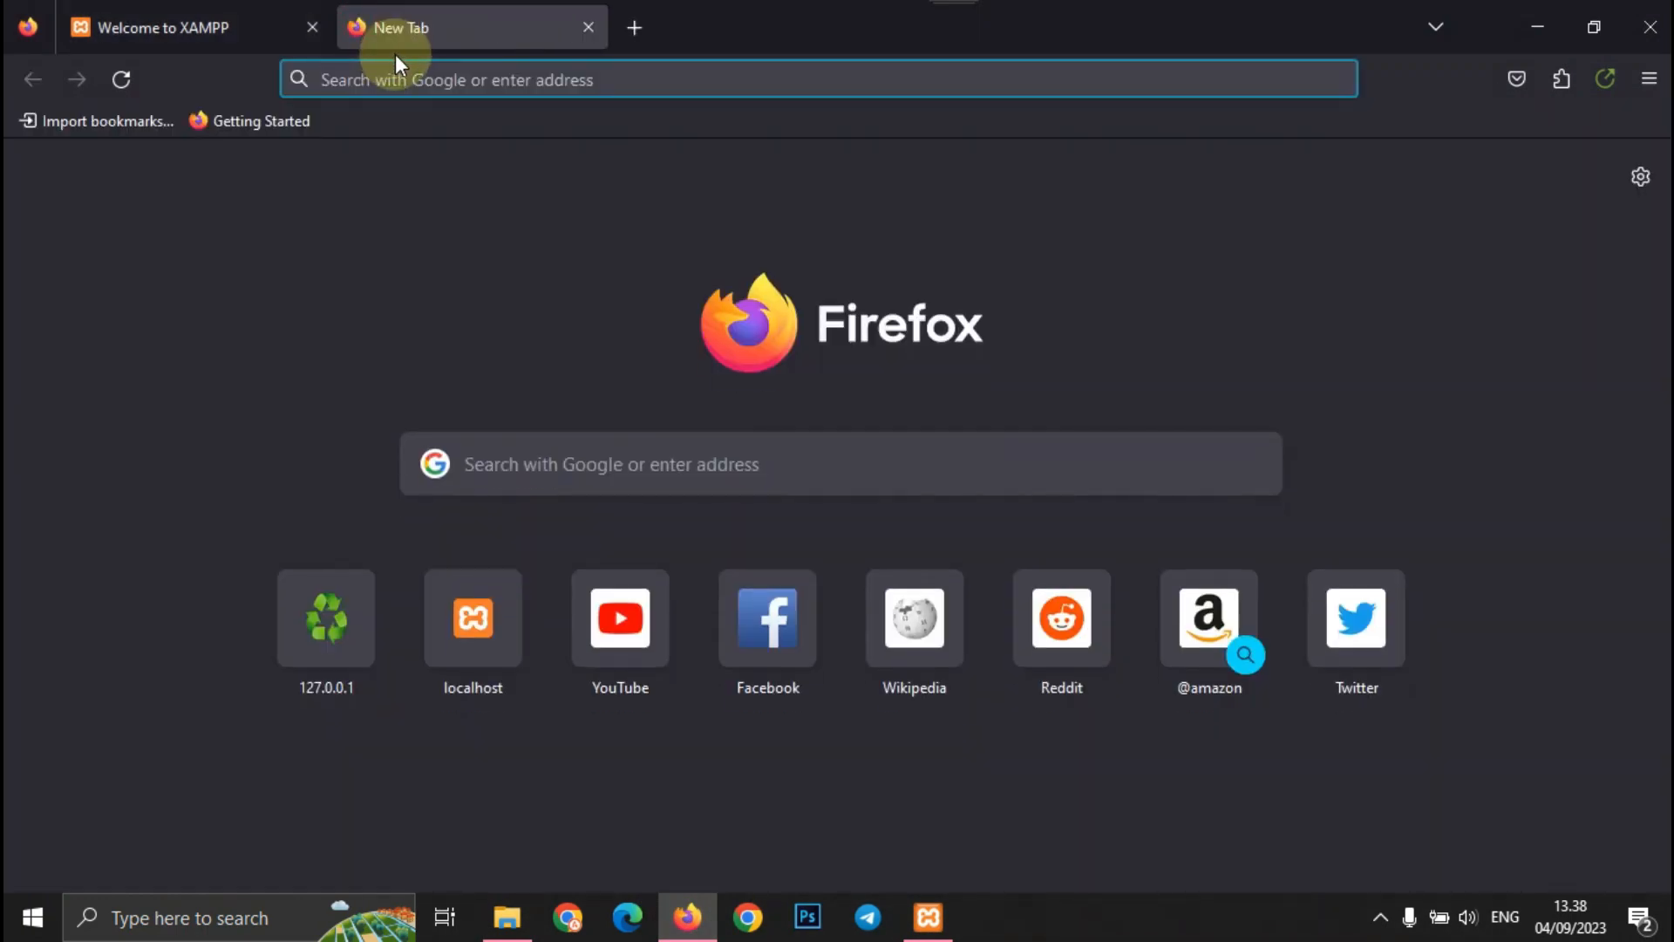
- Open cbtakm\config\config.database.php from the htdocs folder in Notepad++
{"action": "left_click", "coordinate": [507, 915]}
{"action": "double_click", "coordinate": [340, 273]}
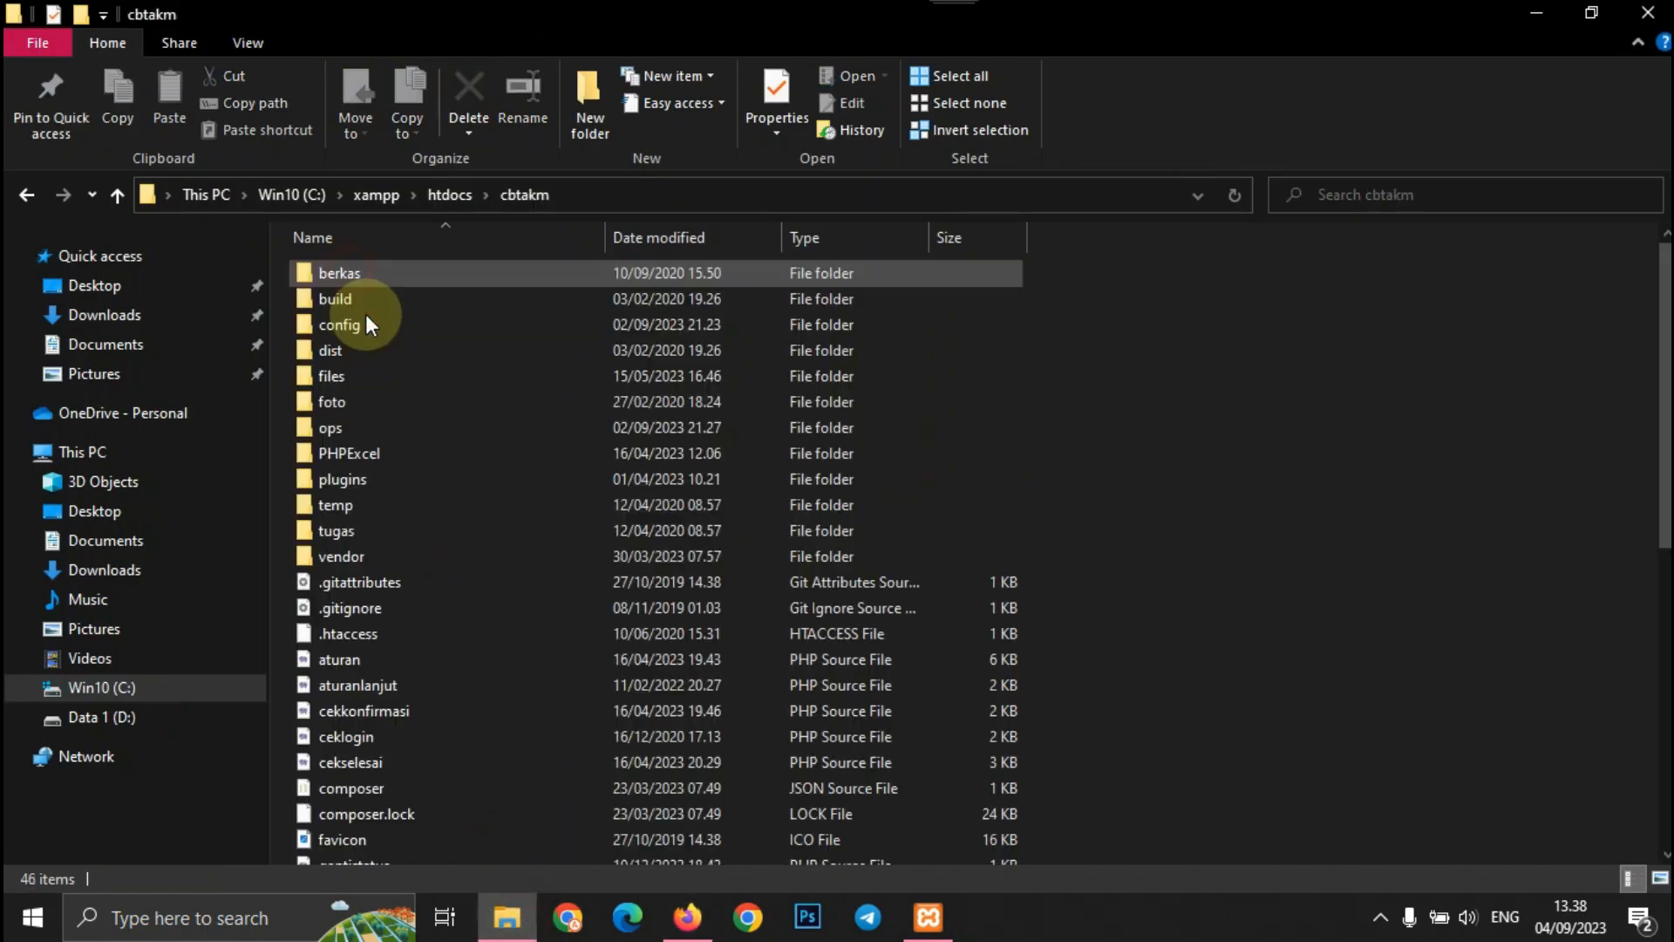
{"action": "double_click", "coordinate": [367, 328]}
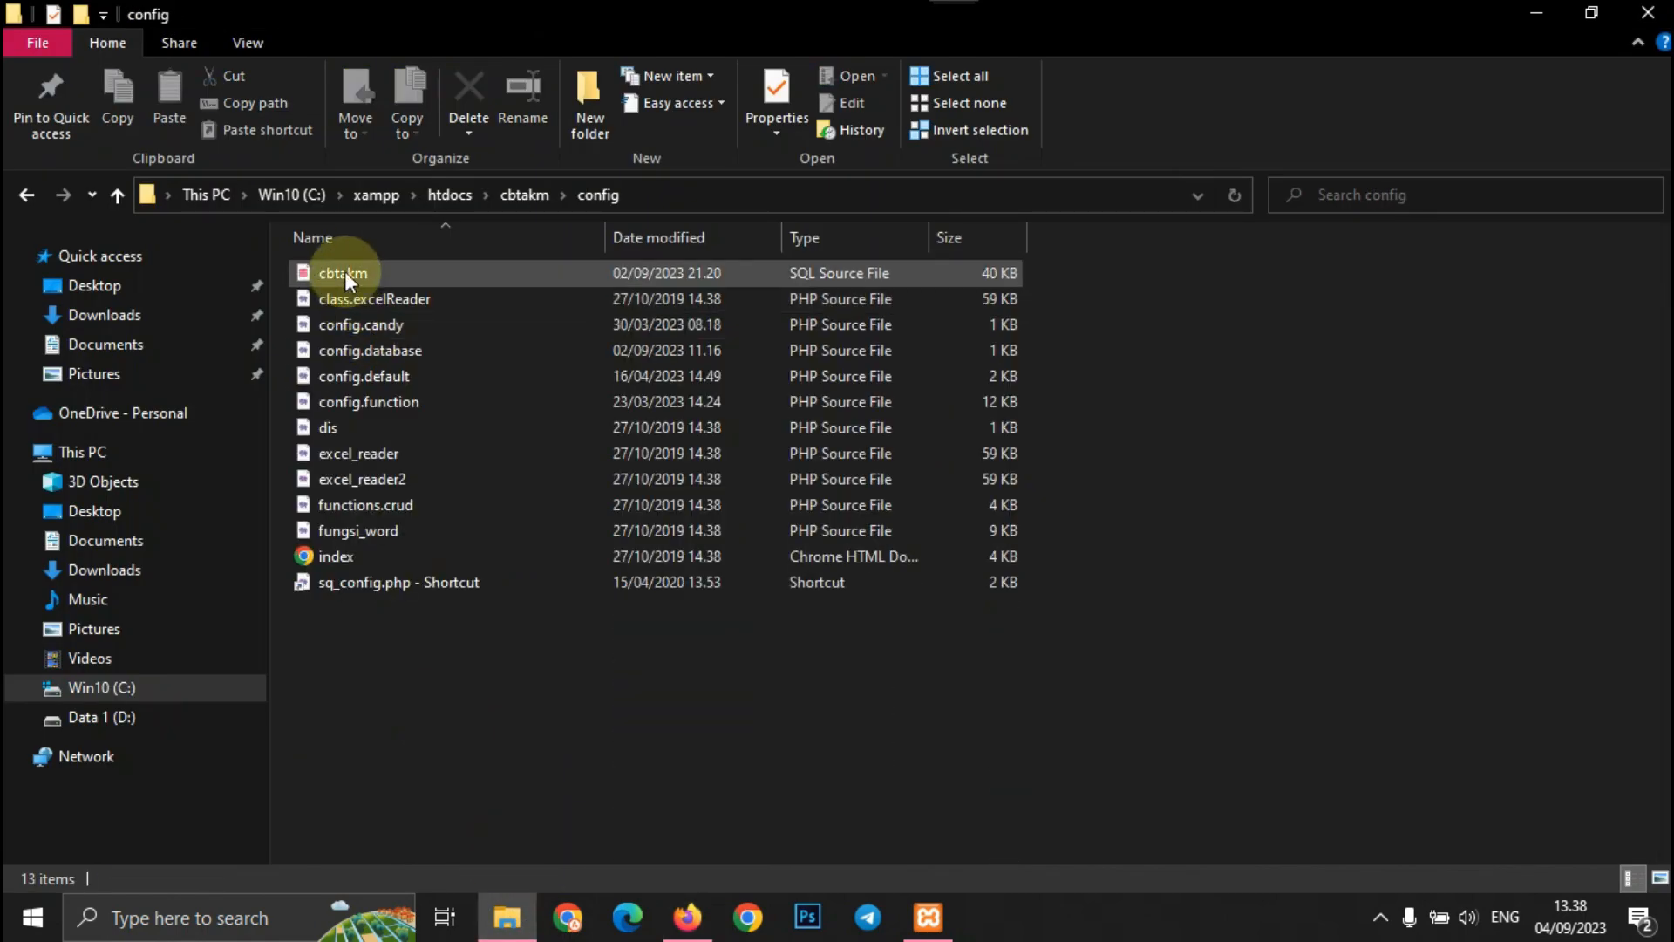
{"action": "right_click", "coordinate": [378, 352]}
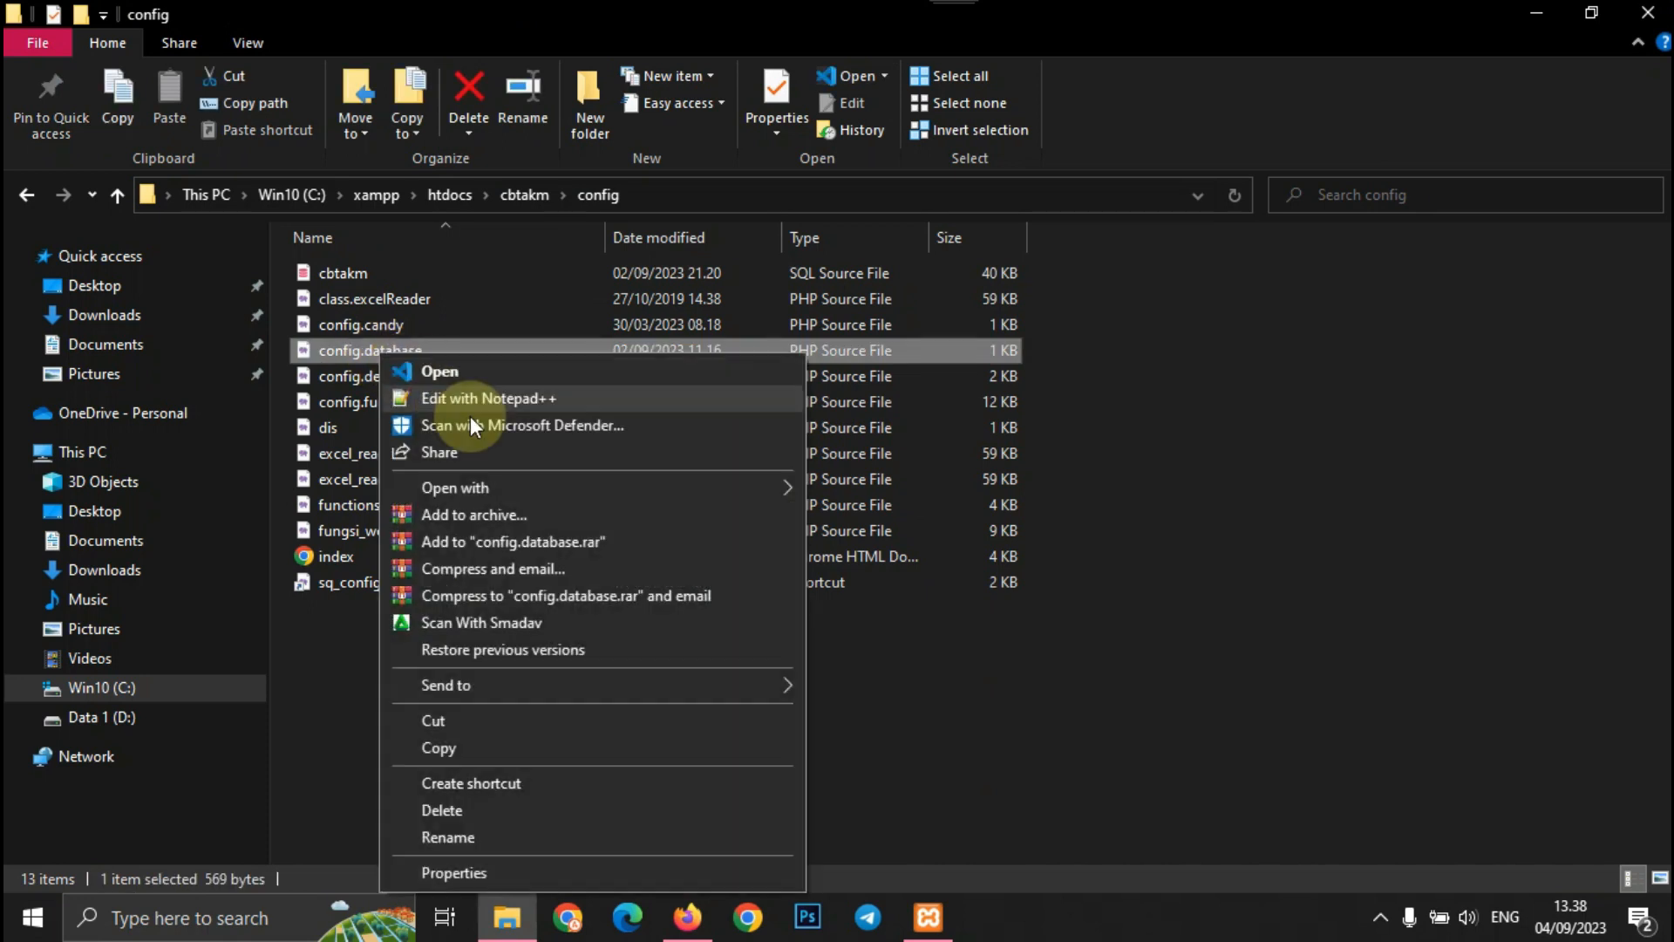
{"action": "left_click", "coordinate": [480, 397]}
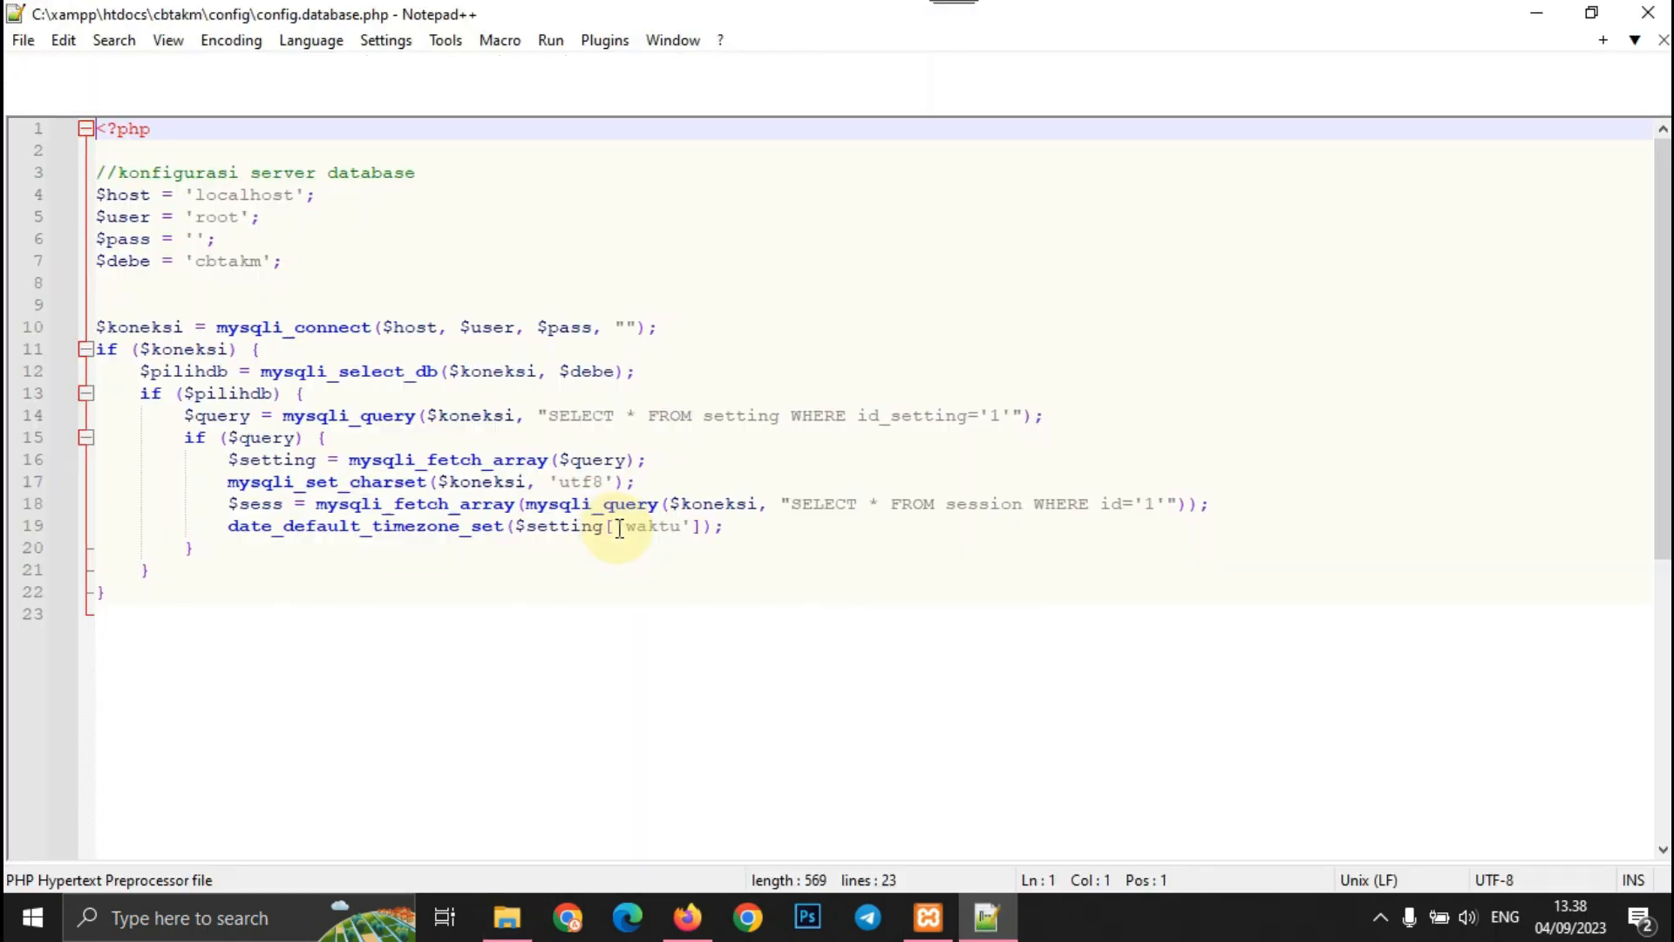
- Copy the database name 'cbtakm' from line 7 of the config file
{"action": "left_click_drag", "start_coordinate": [200, 263], "coordinate": [264, 261]}
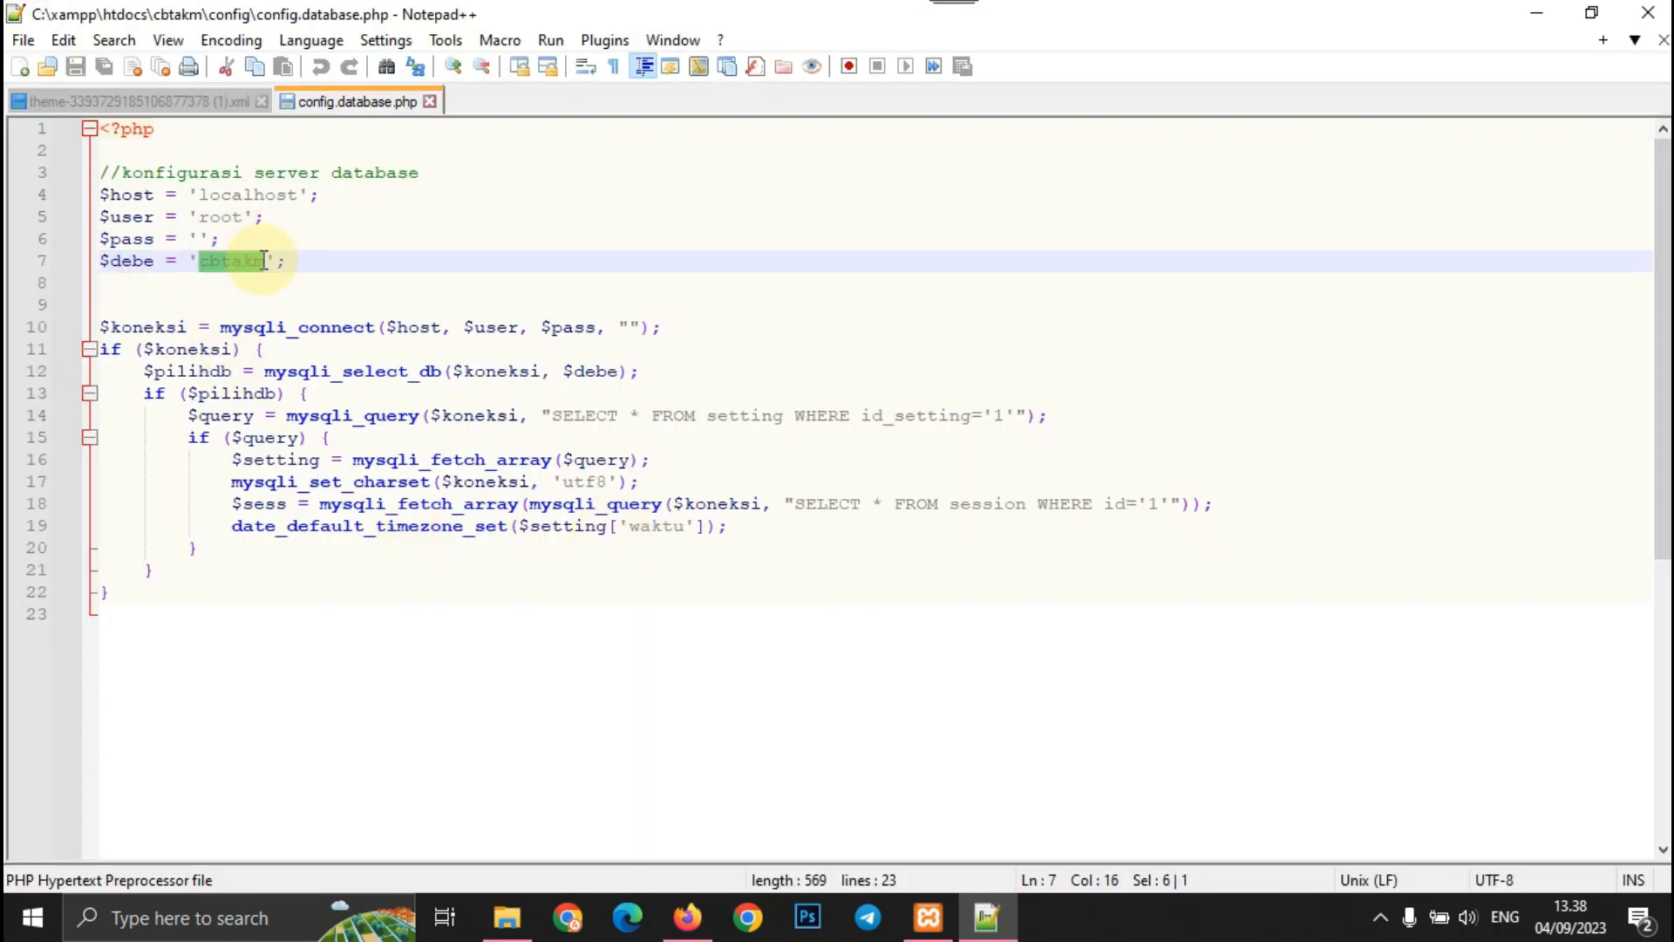
{"action": "right_click", "coordinate": [262, 260]}
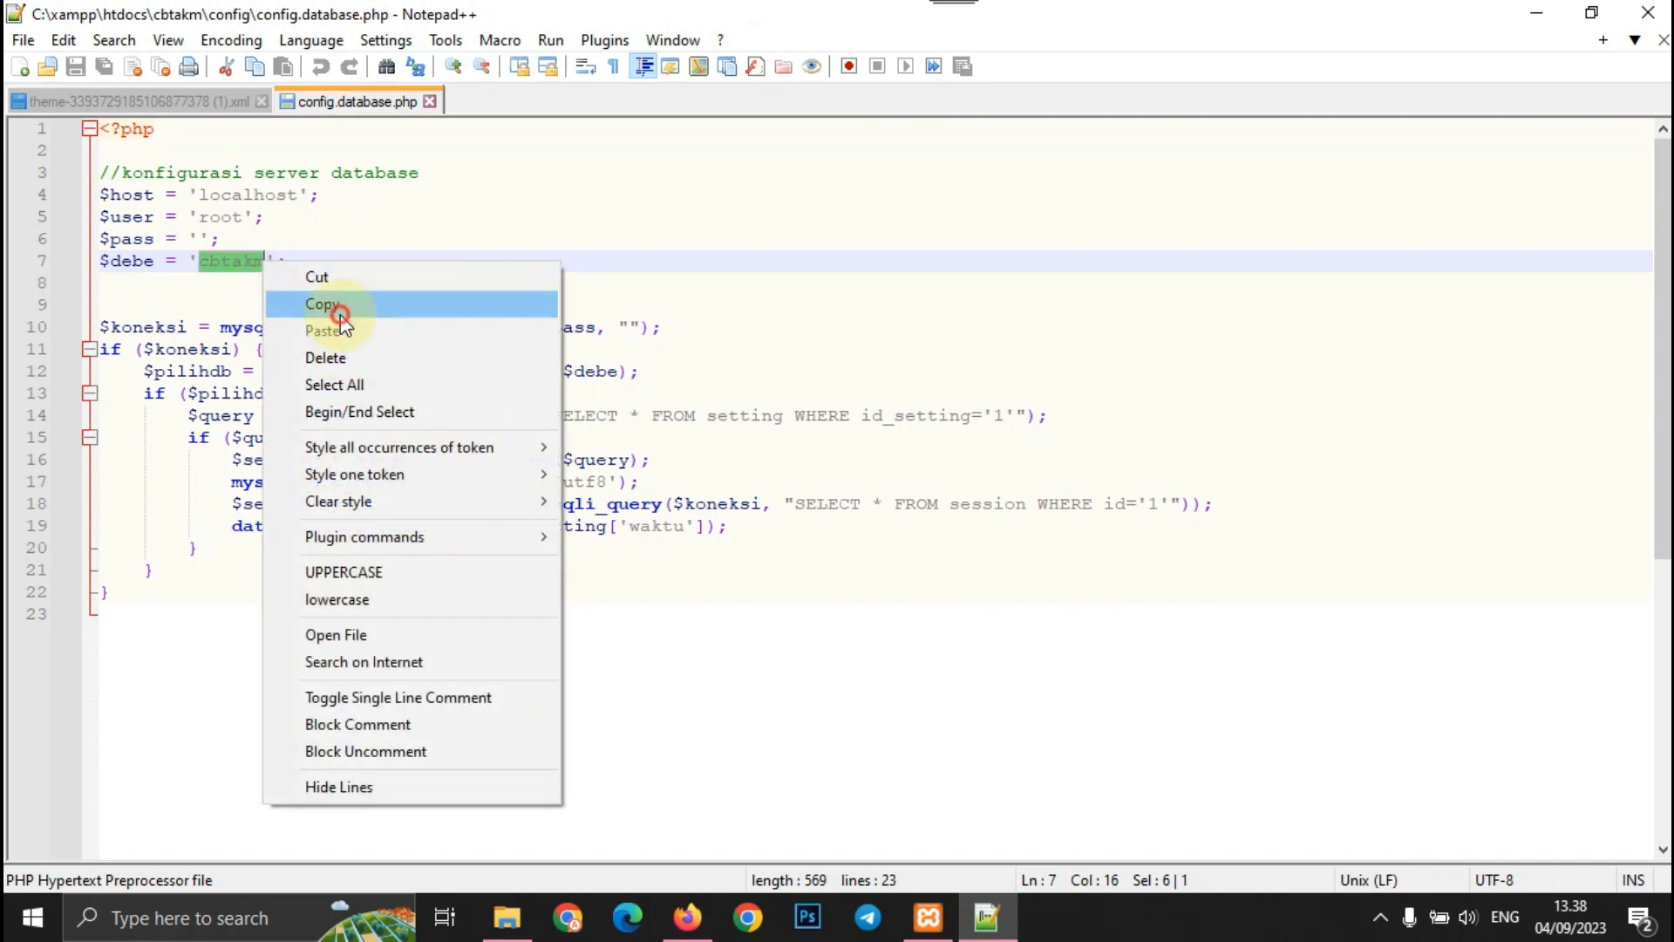
{"action": "left_click", "coordinate": [336, 303]}
{"action": "left_click", "coordinate": [688, 917]}
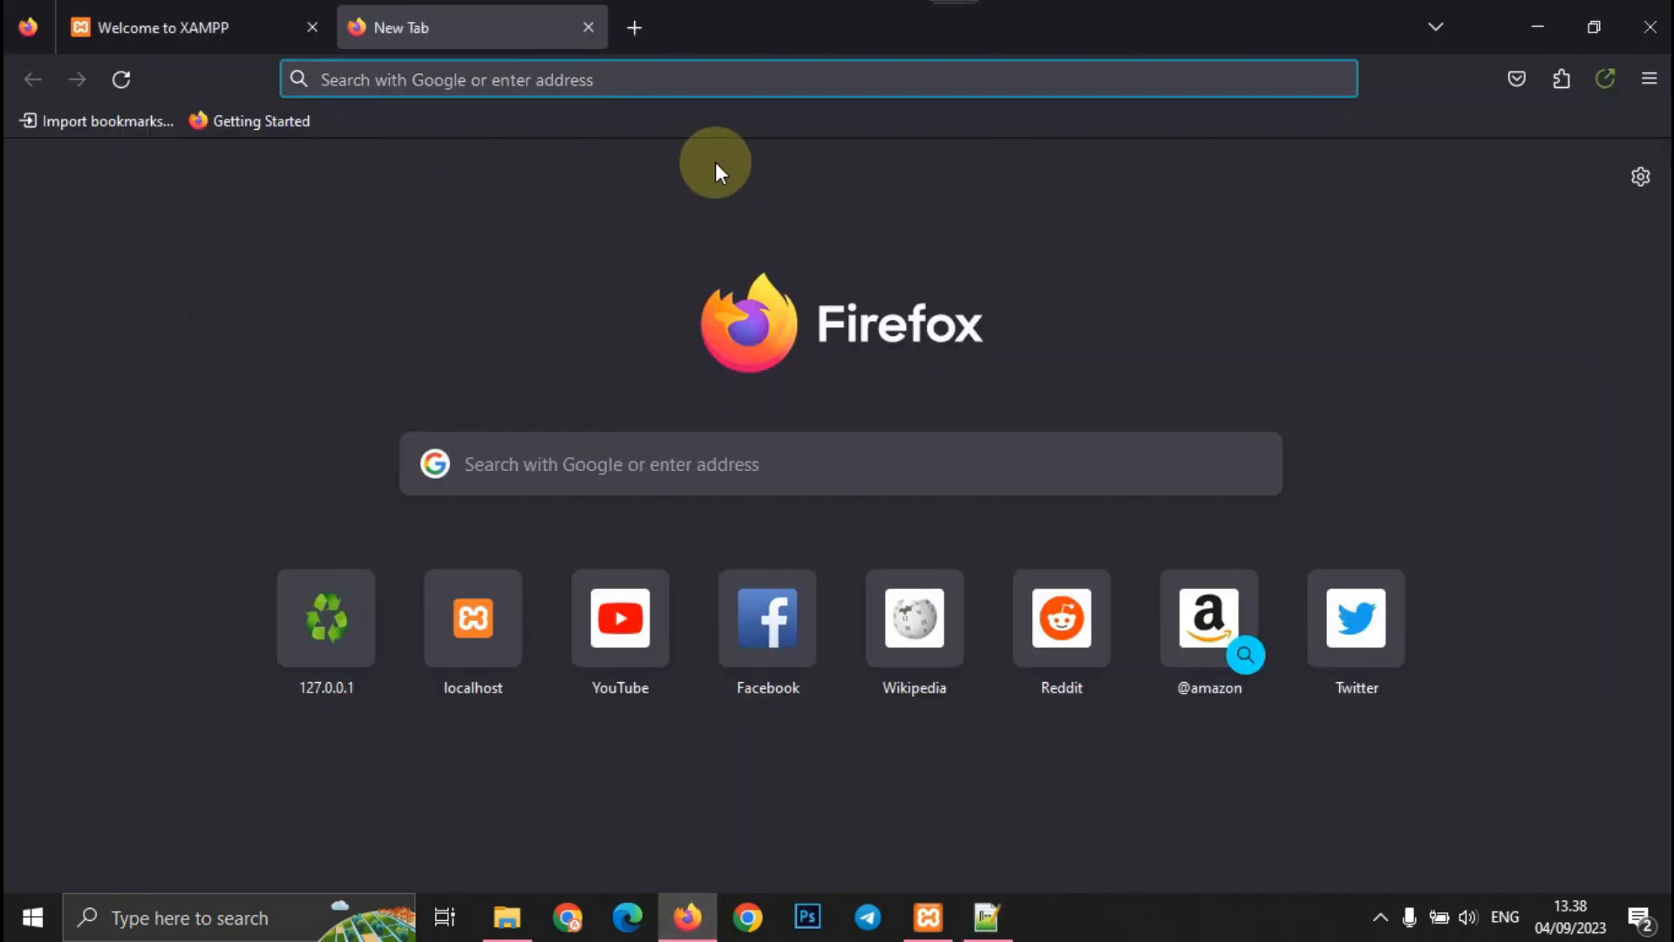
- Open phpMyAdmin from the localhost XAMPP dashboard
{"action": "type", "text": "localhost/"}
{"action": "key", "text": "Return"}
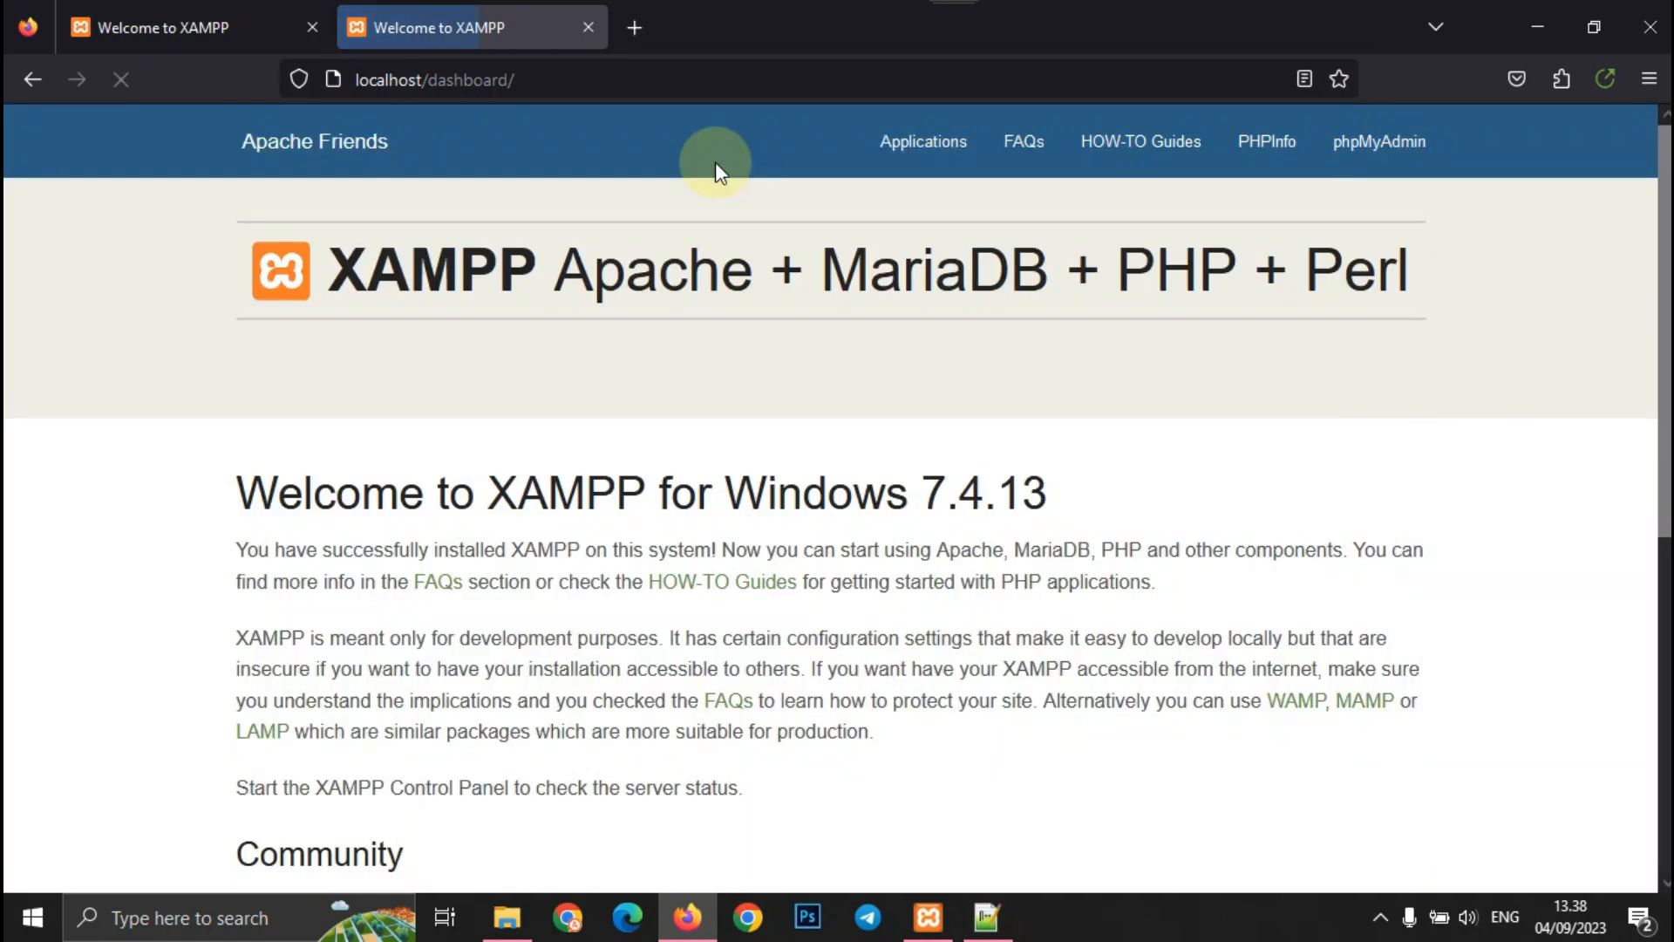
{"action": "left_click", "coordinate": [1391, 158]}
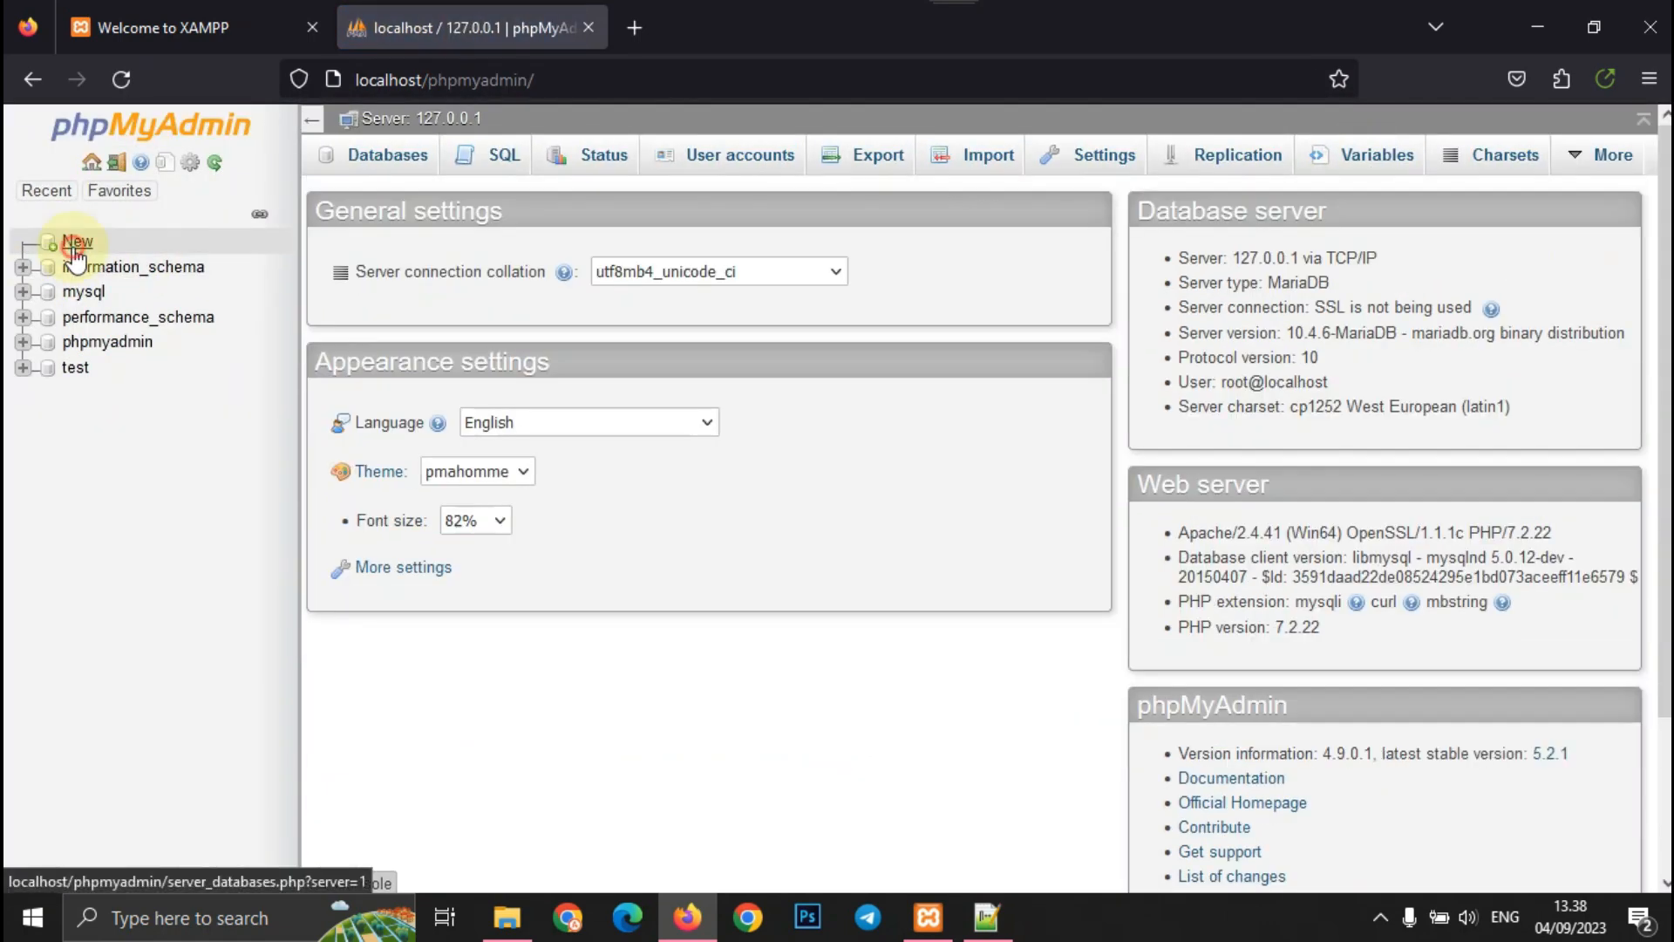
- Create the cbtakm database with utf8_general_ci collation and go to its Import page
{"action": "left_click", "coordinate": [75, 244]}
{"action": "type", "text": "cbtakm"}
{"action": "left_click", "coordinate": [609, 352]}
{"action": "type", "text": "utf8_bin"}
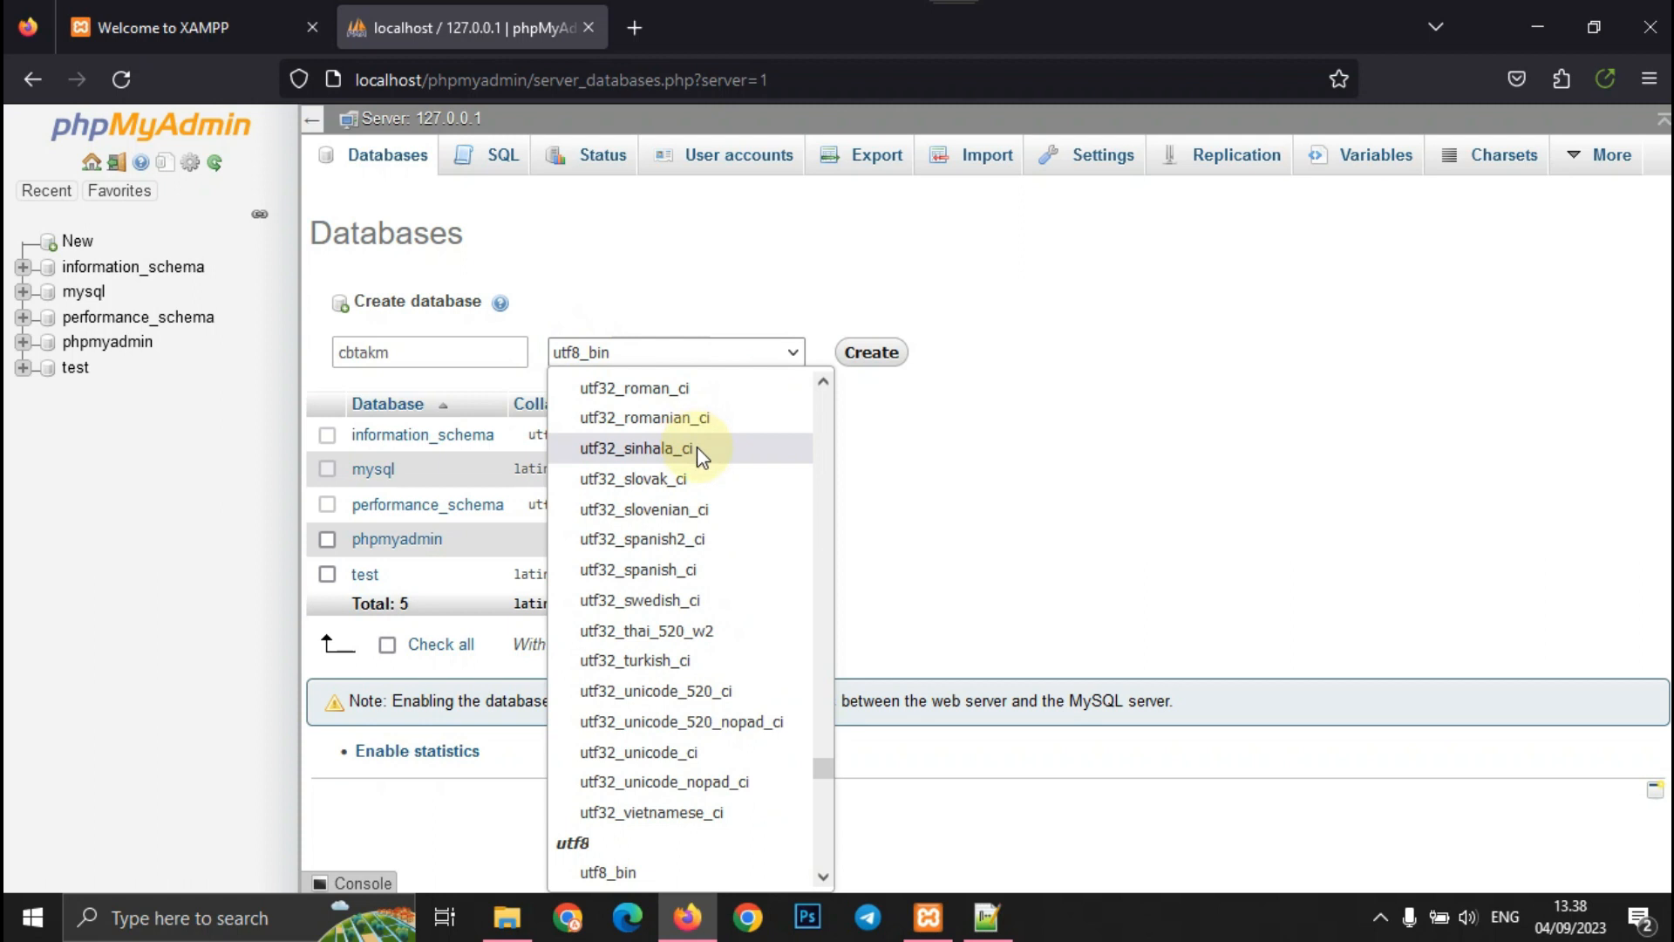
{"action": "scroll", "coordinate": [685, 484], "scroll_direction": "down", "scroll_amount": 2}
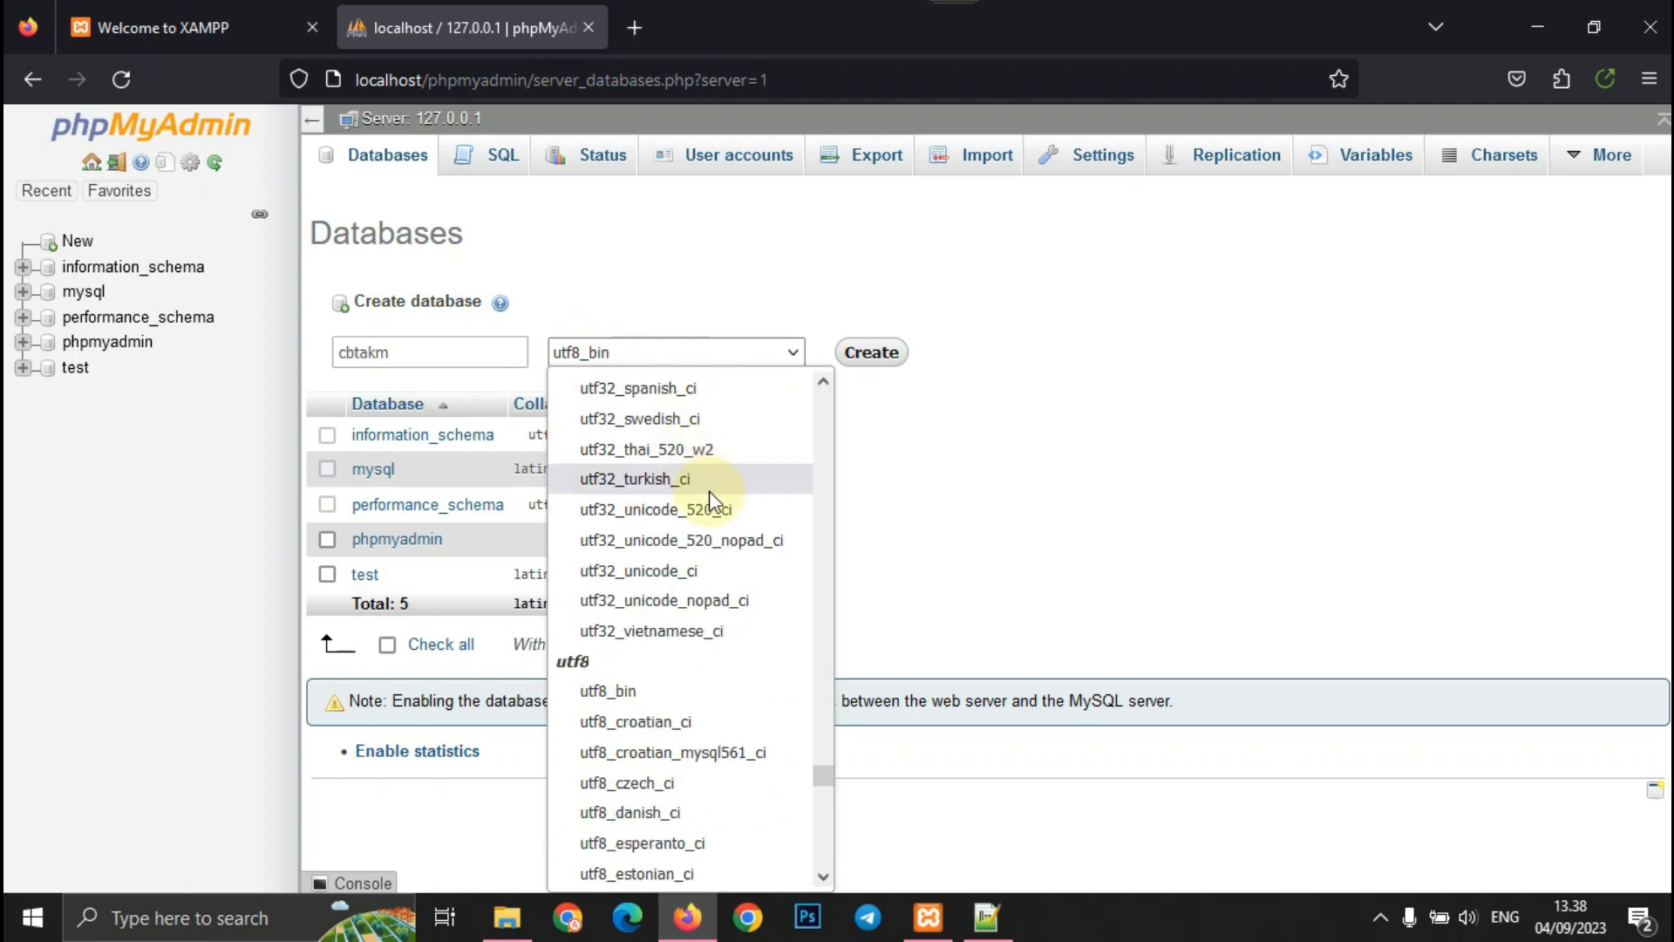
{"action": "scroll", "coordinate": [711, 501], "scroll_direction": "down", "scroll_amount": 4}
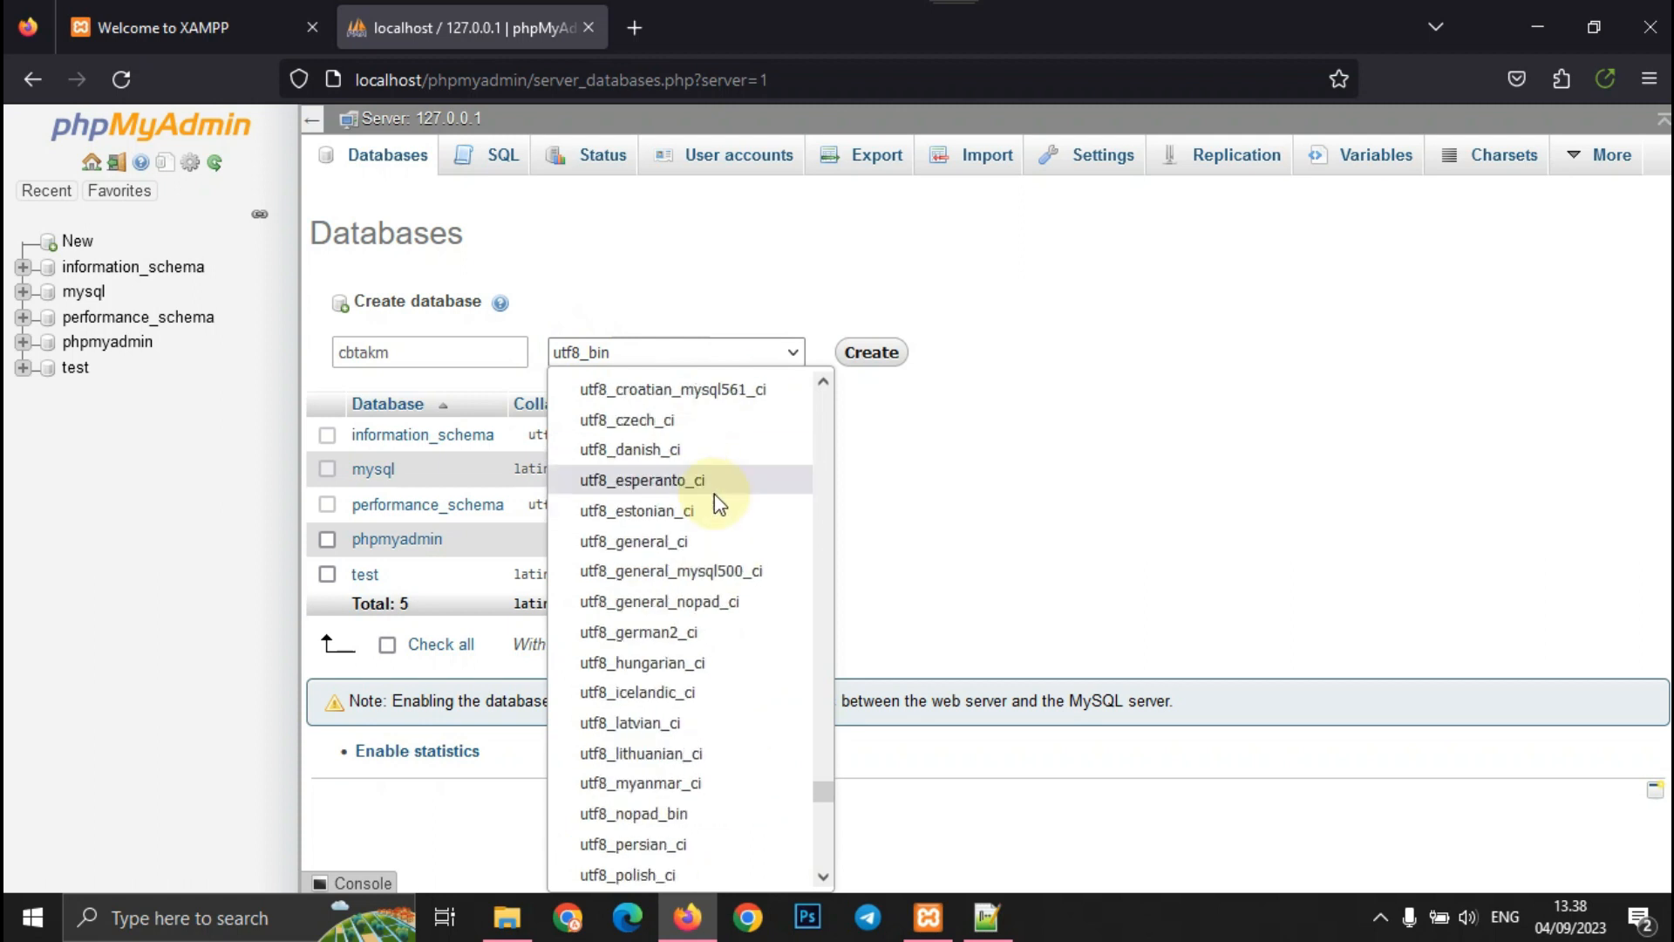
{"action": "left_click", "coordinate": [724, 544]}
{"action": "left_click", "coordinate": [881, 368]}
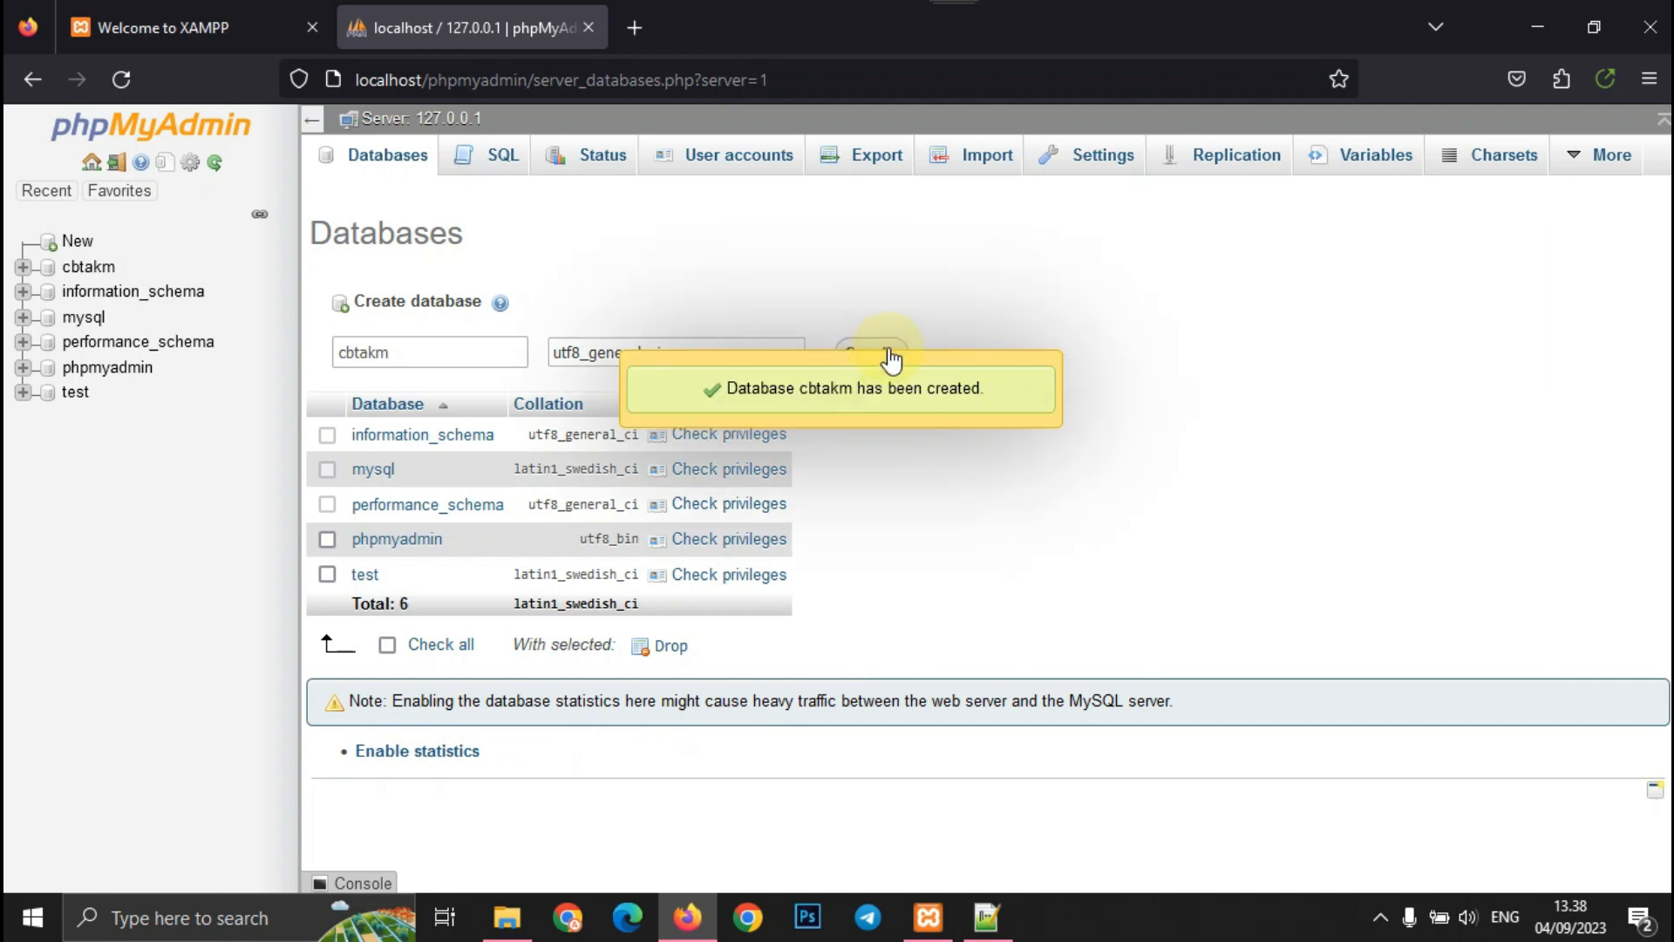
{"action": "left_click", "coordinate": [925, 168]}
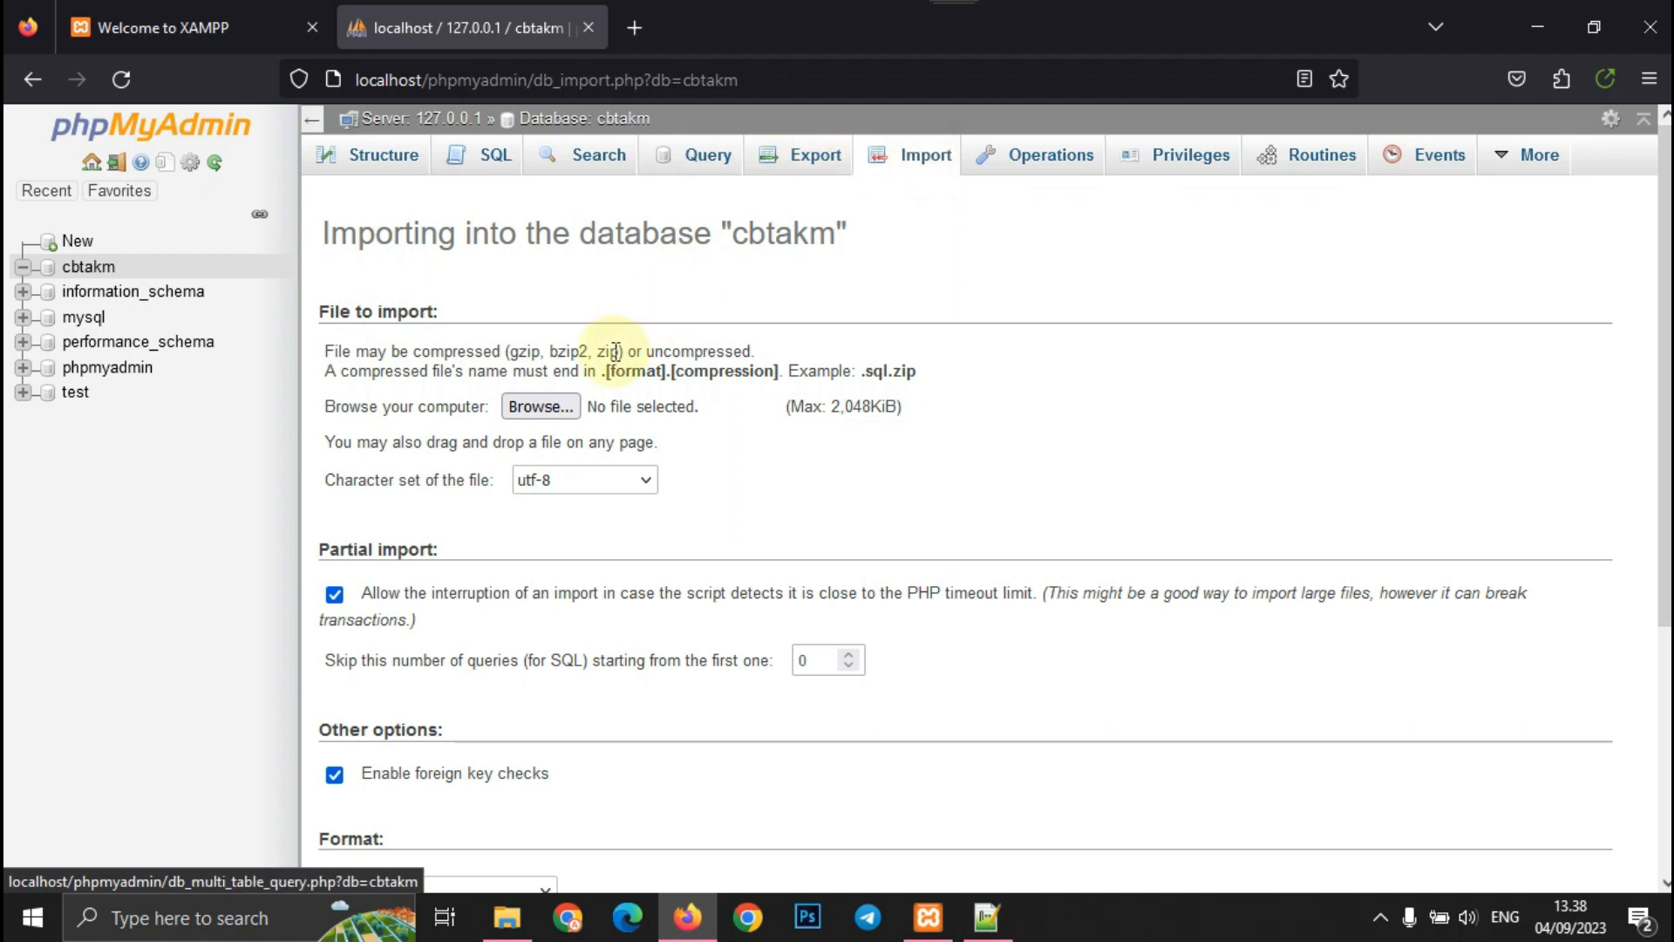
- Choose C:\xampp\htdocs\cbtakm\config\cbtakm.sql as the file to import
{"action": "left_click", "coordinate": [541, 407]}
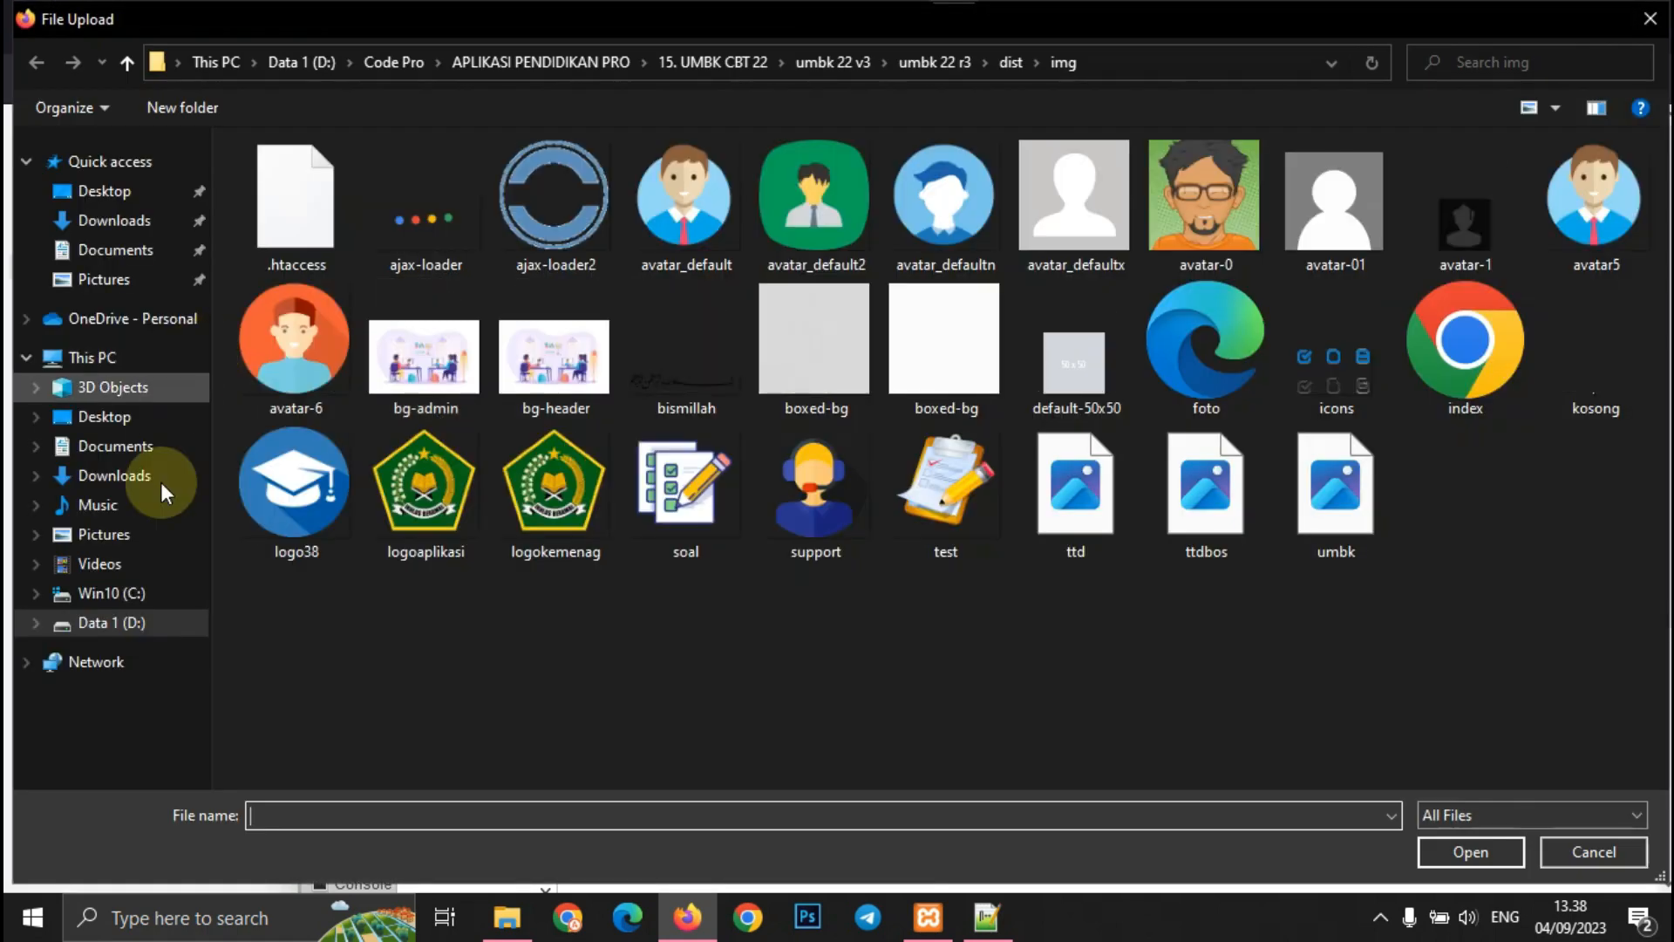
{"action": "left_click", "coordinate": [131, 593]}
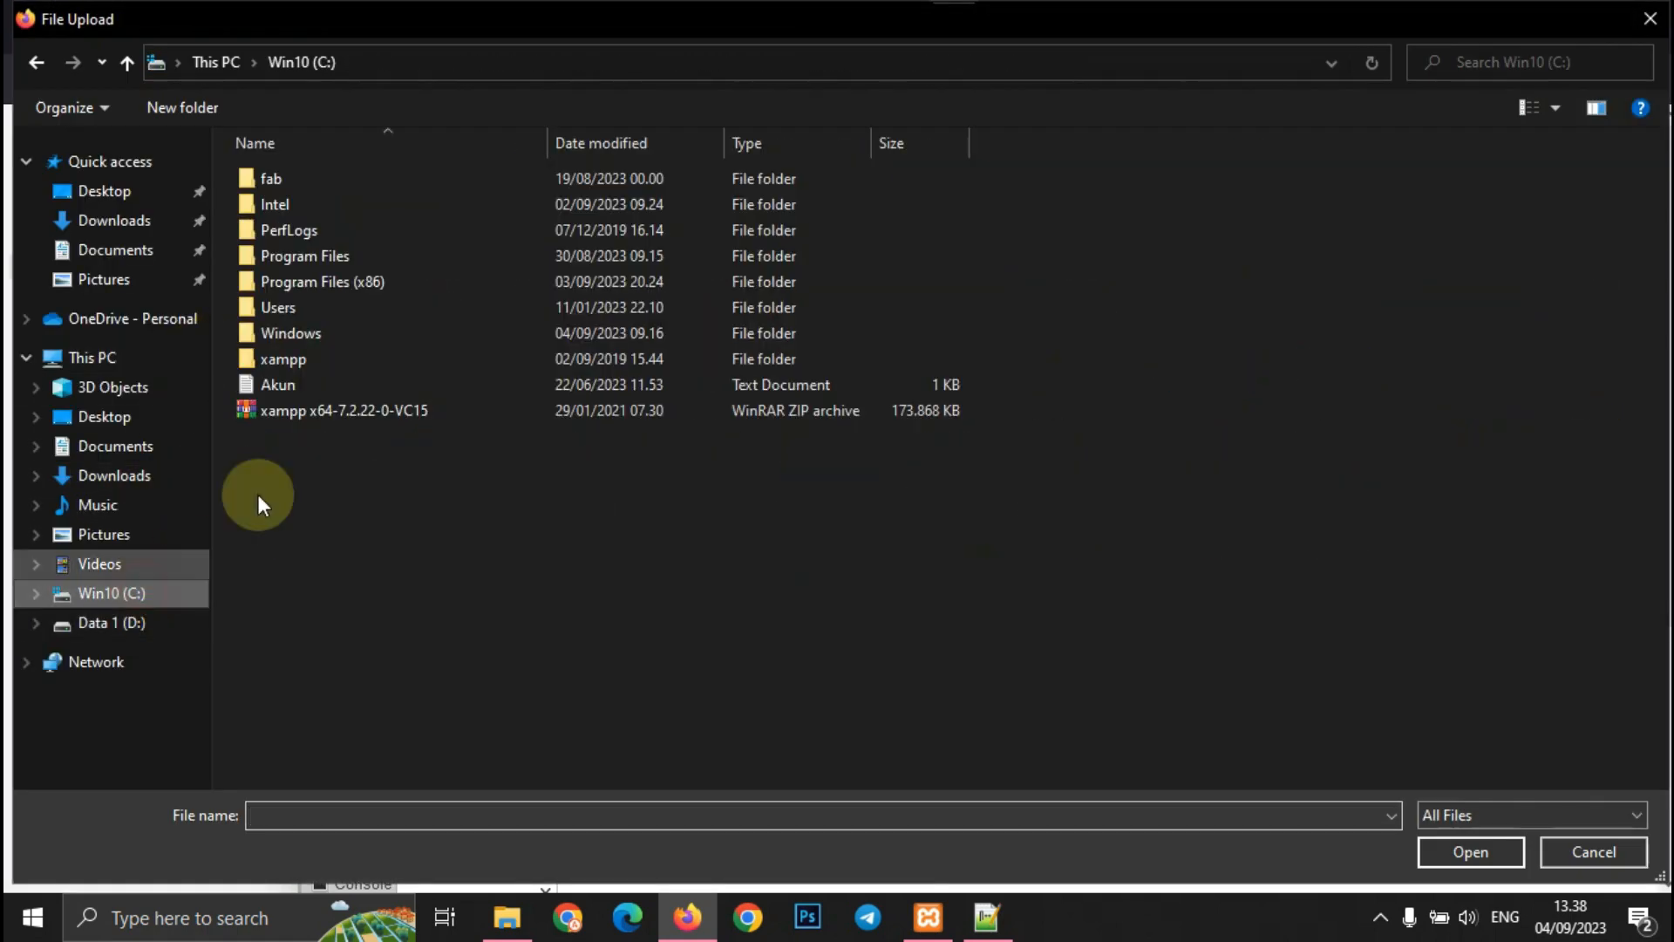
{"action": "double_click", "coordinate": [305, 359]}
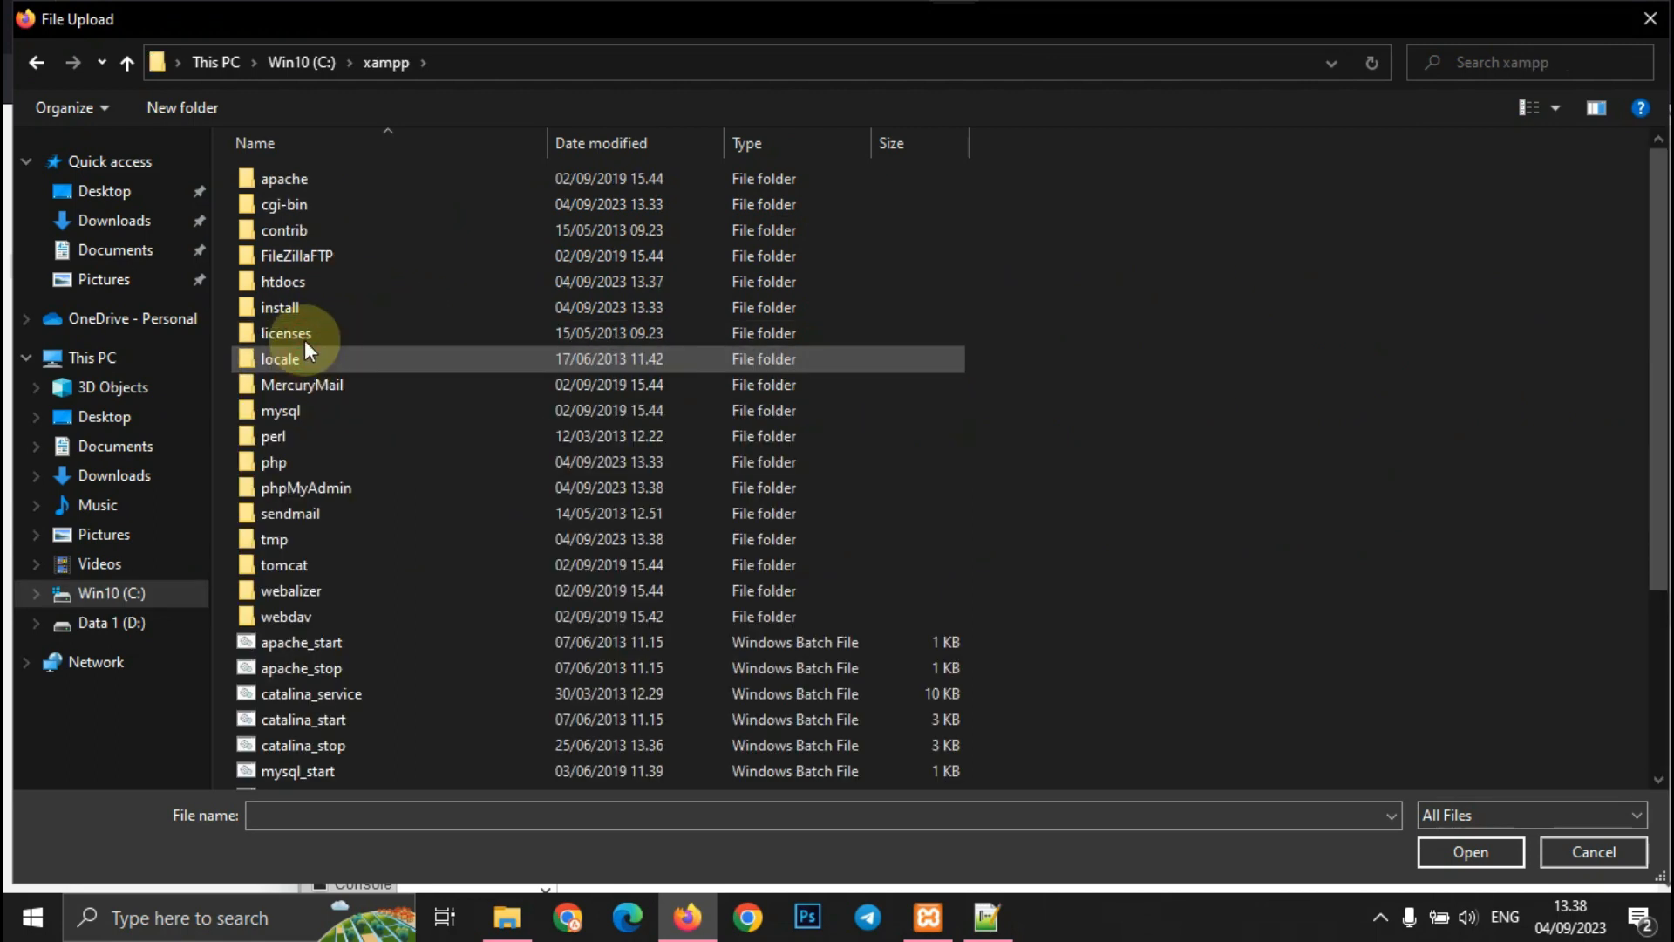
{"action": "double_click", "coordinate": [311, 281]}
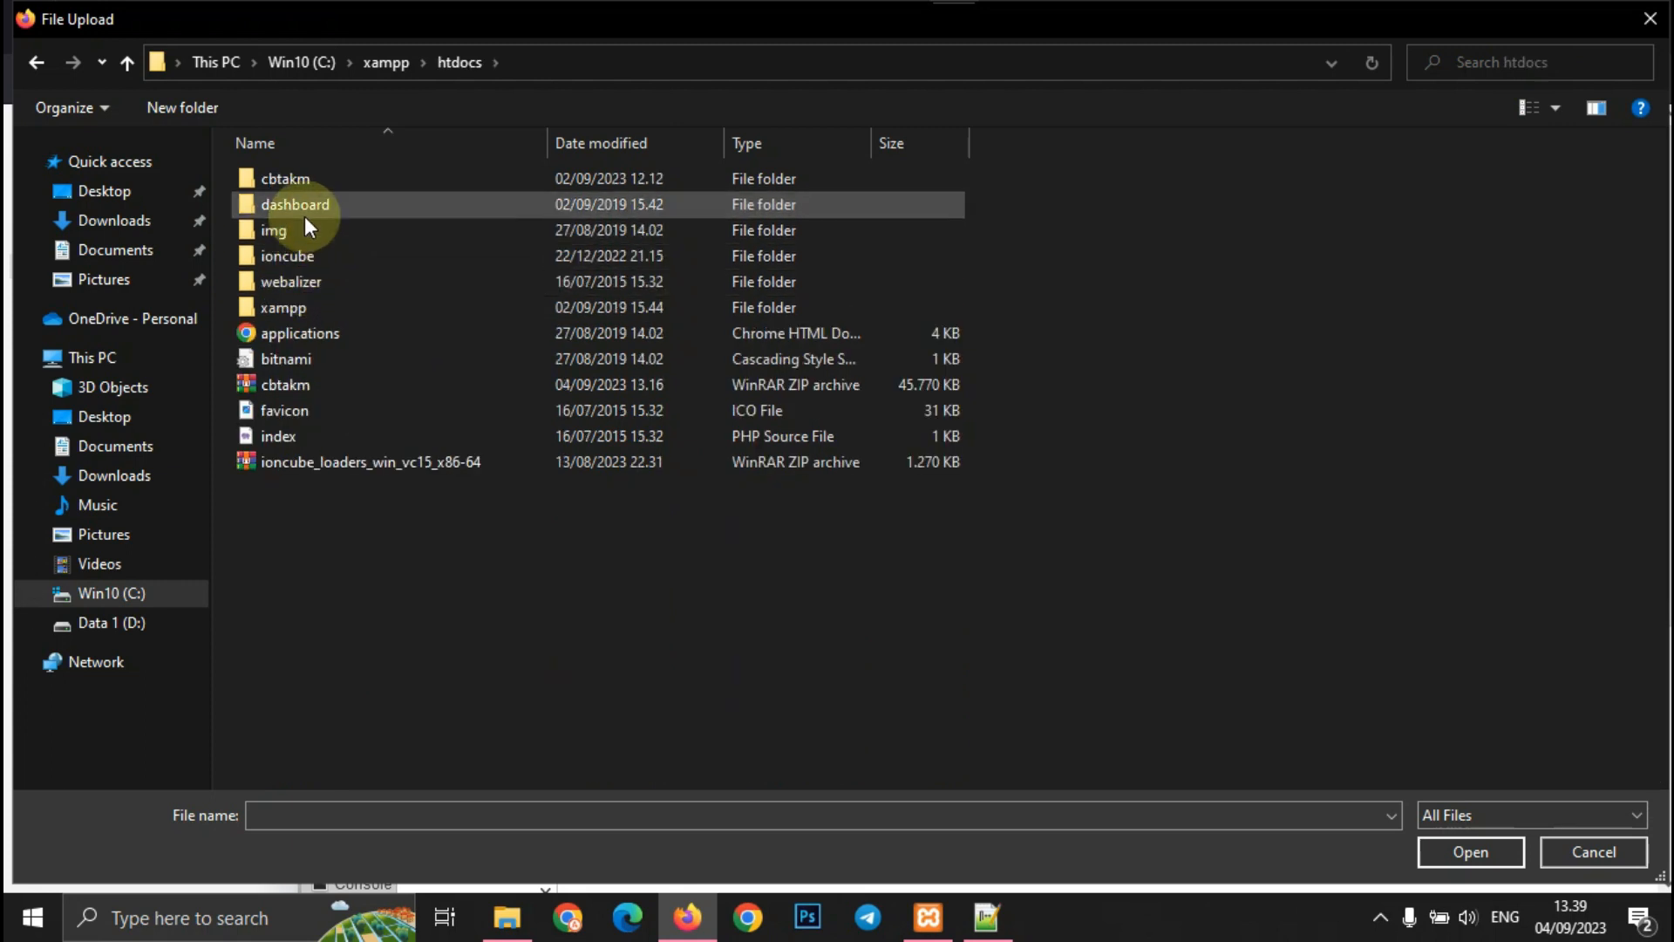
{"action": "double_click", "coordinate": [296, 179]}
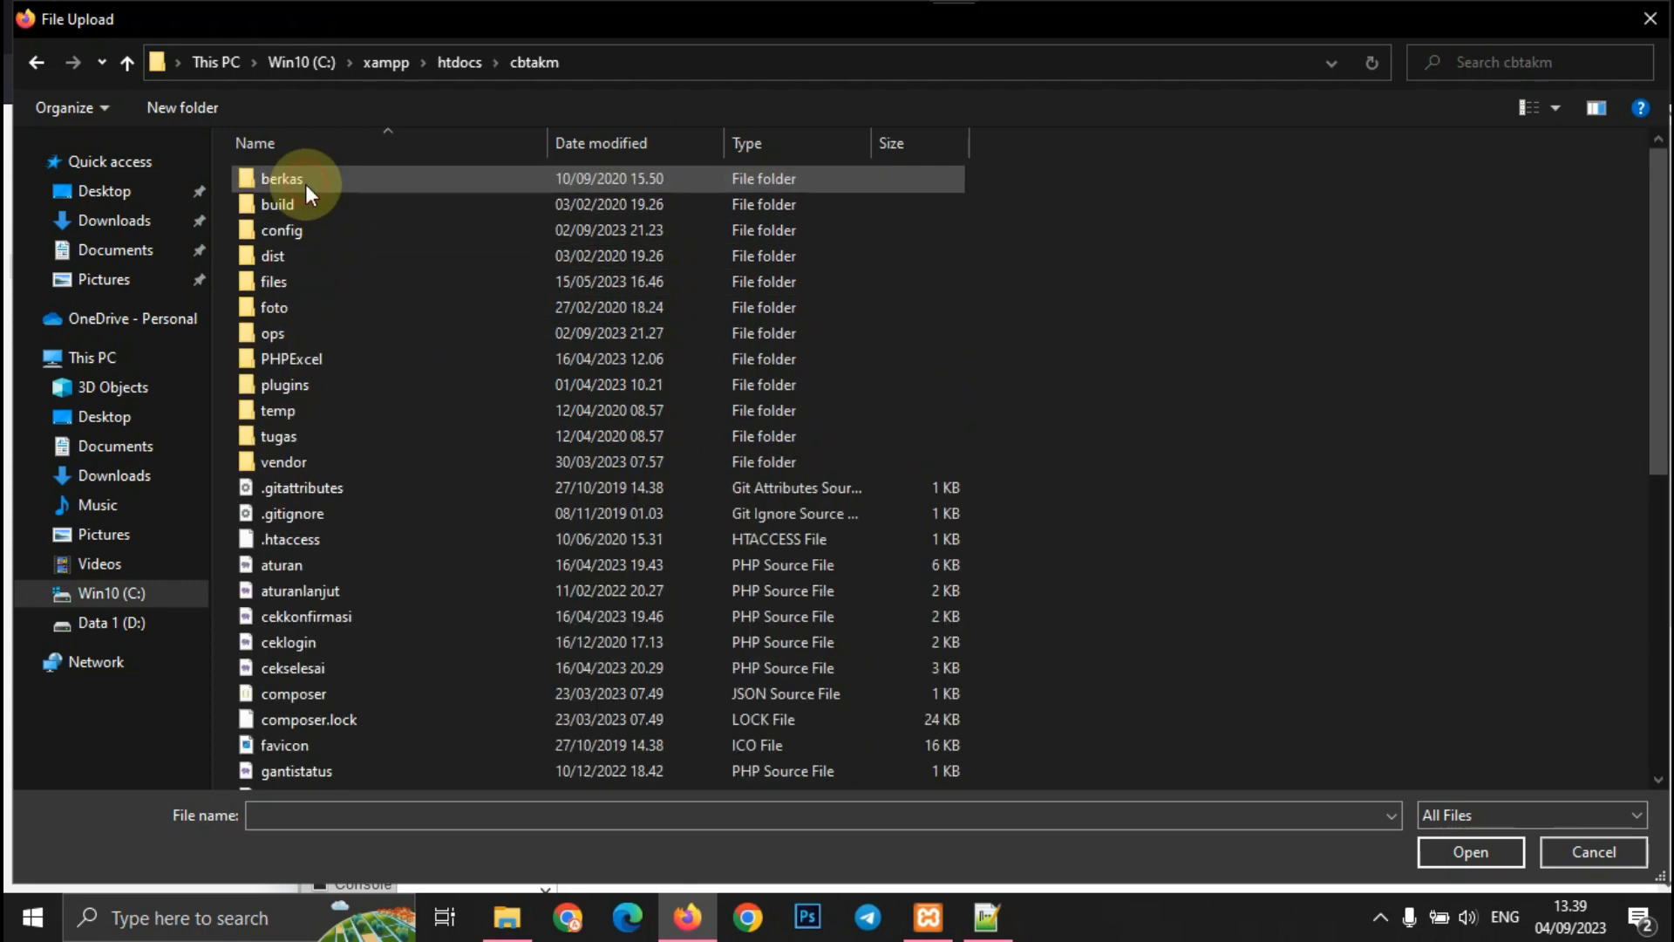
{"action": "double_click", "coordinate": [304, 229]}
{"action": "left_click", "coordinate": [307, 178]}
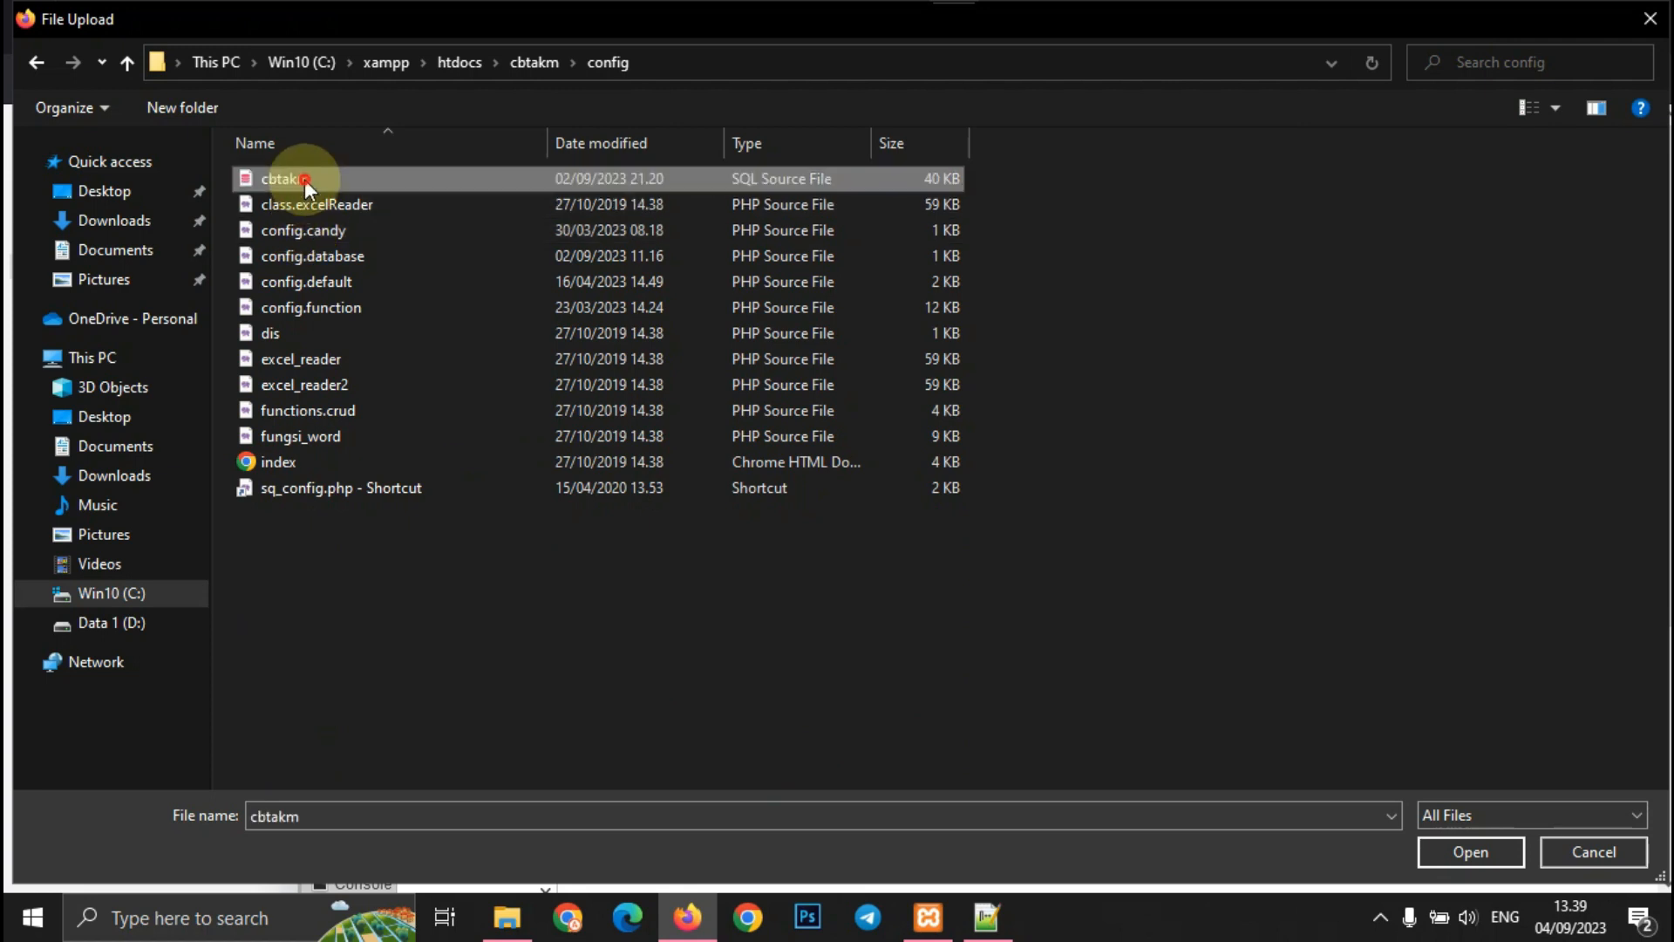
{"action": "left_click", "coordinate": [1472, 852]}
- Run the import into the cbtakm database, executing 123 queries
{"action": "scroll", "coordinate": [394, 806], "scroll_direction": "down", "scroll_amount": 4}
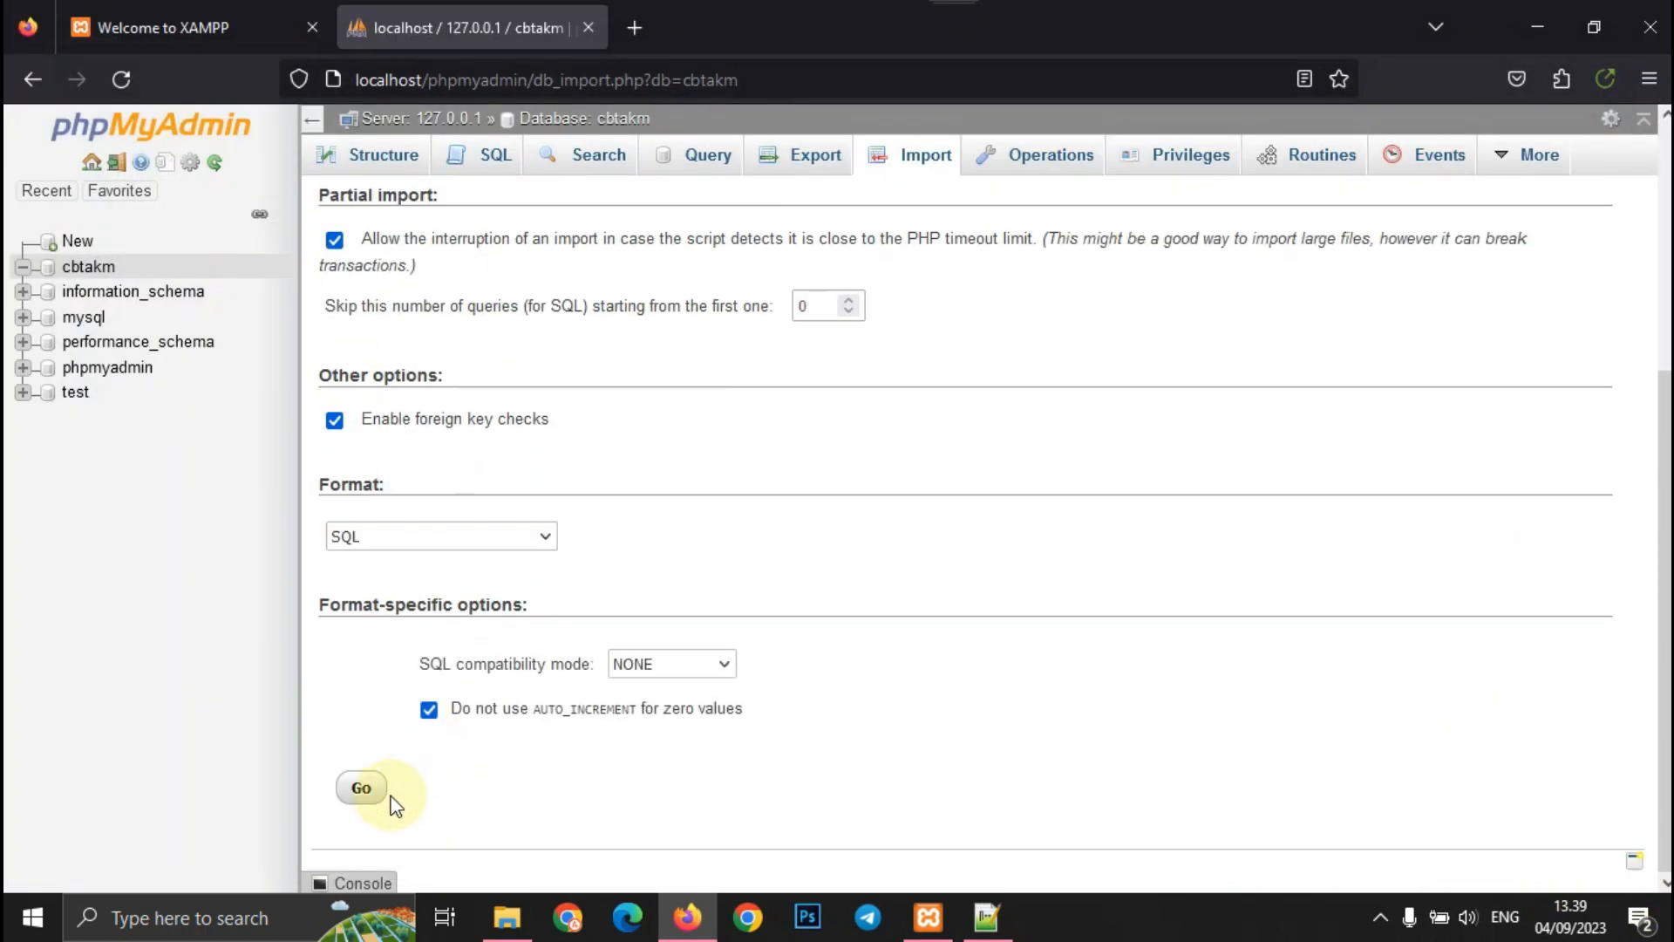
{"action": "left_click", "coordinate": [364, 790]}
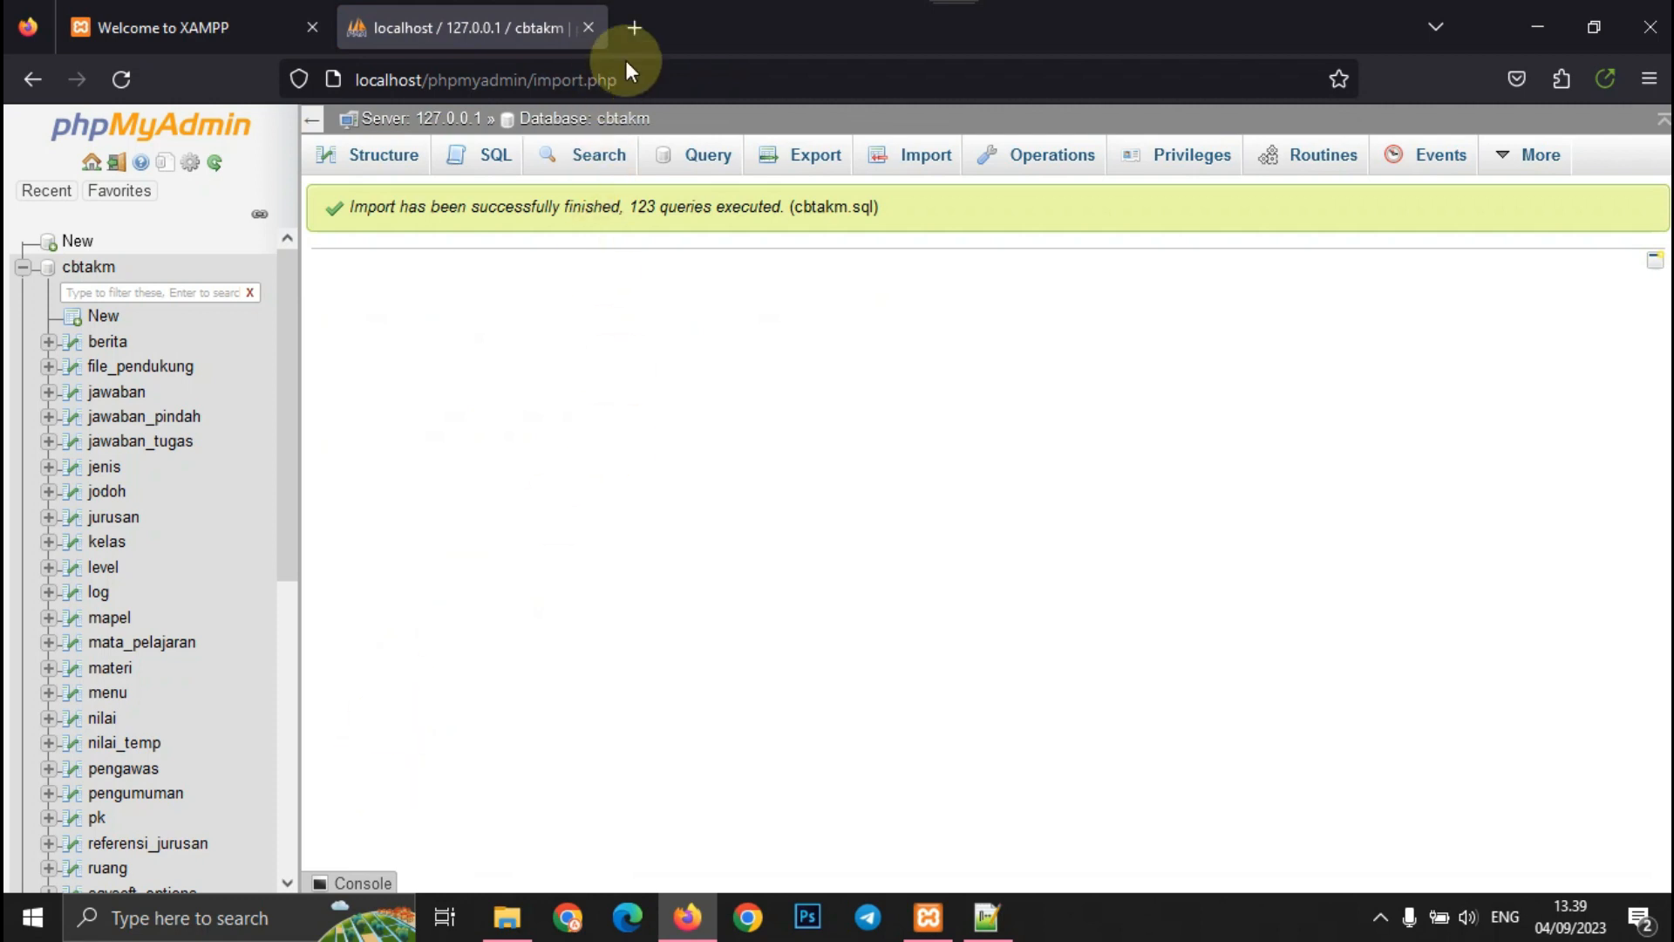
{"action": "left_click", "coordinate": [633, 32]}
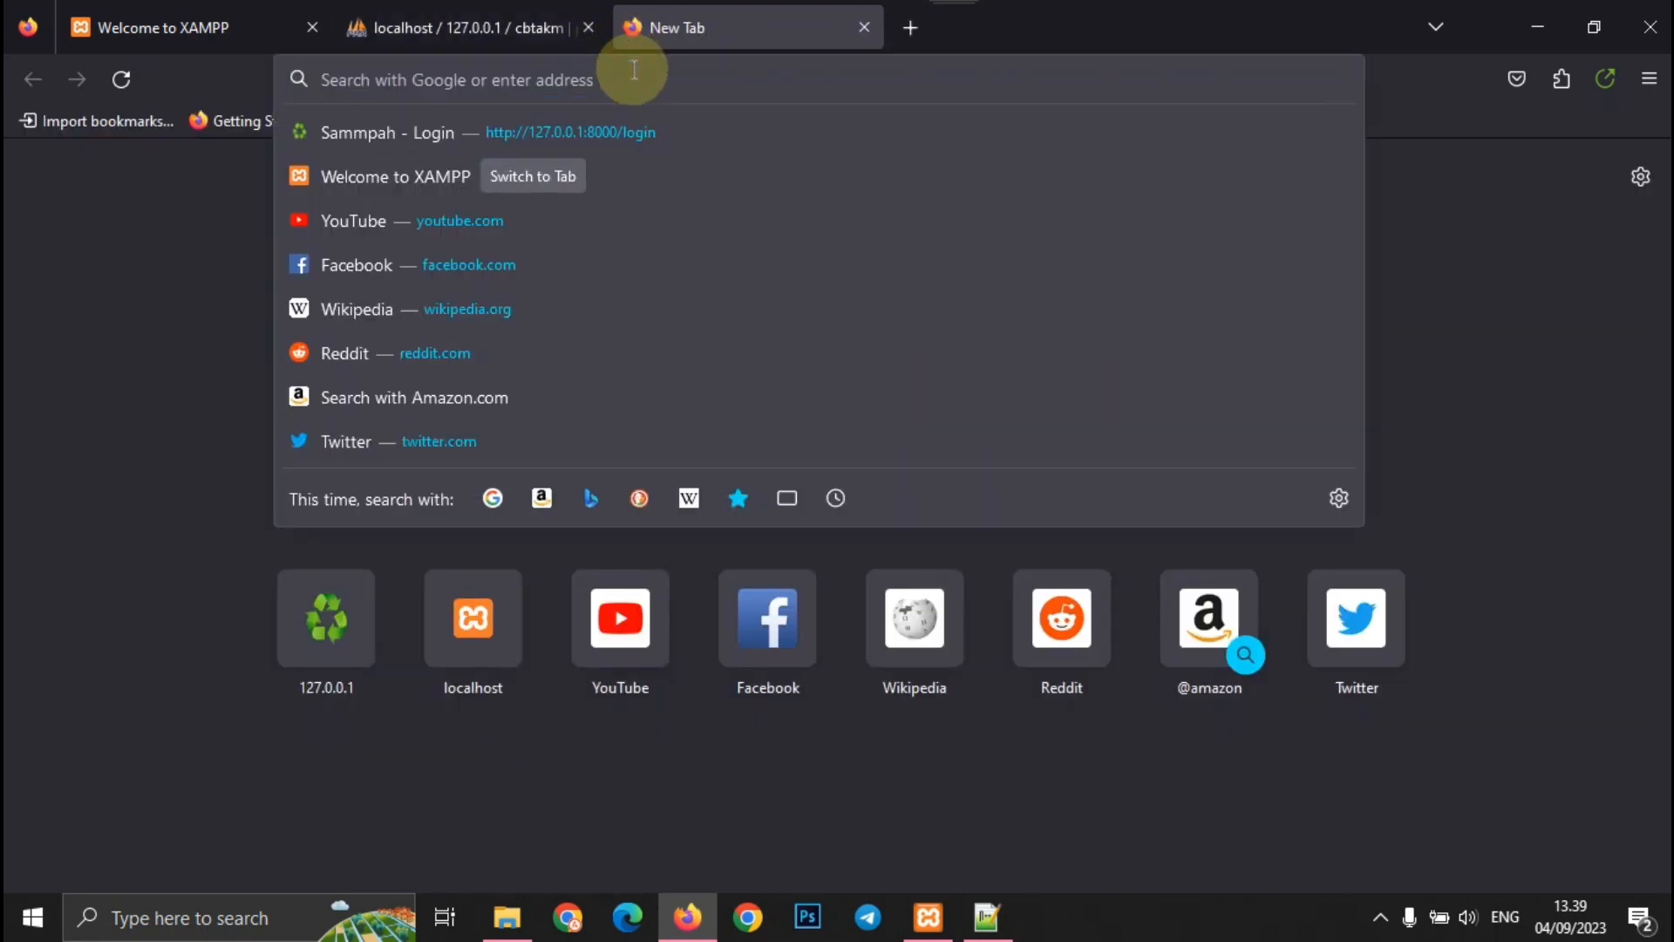
- Load localhost/cbtakm, then change the address to localhost/cbtakm/ops to reach the admin login
{"action": "type", "text": "localhost/"}
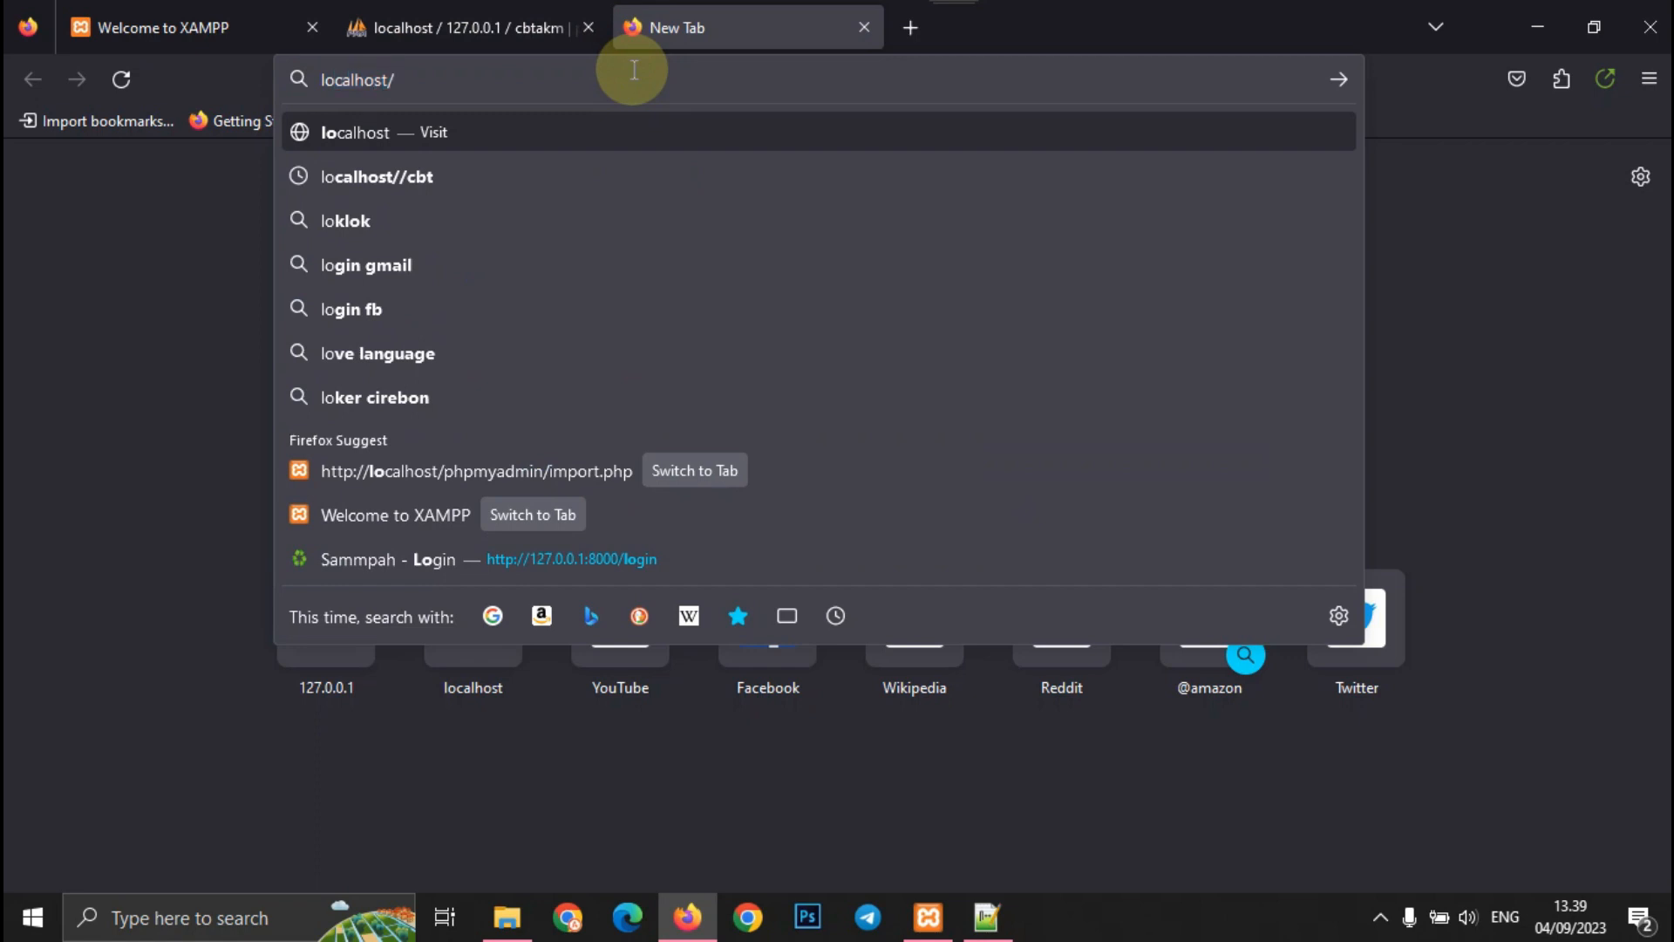
{"action": "type", "text": "cb"}
{"action": "key", "text": "Return"}
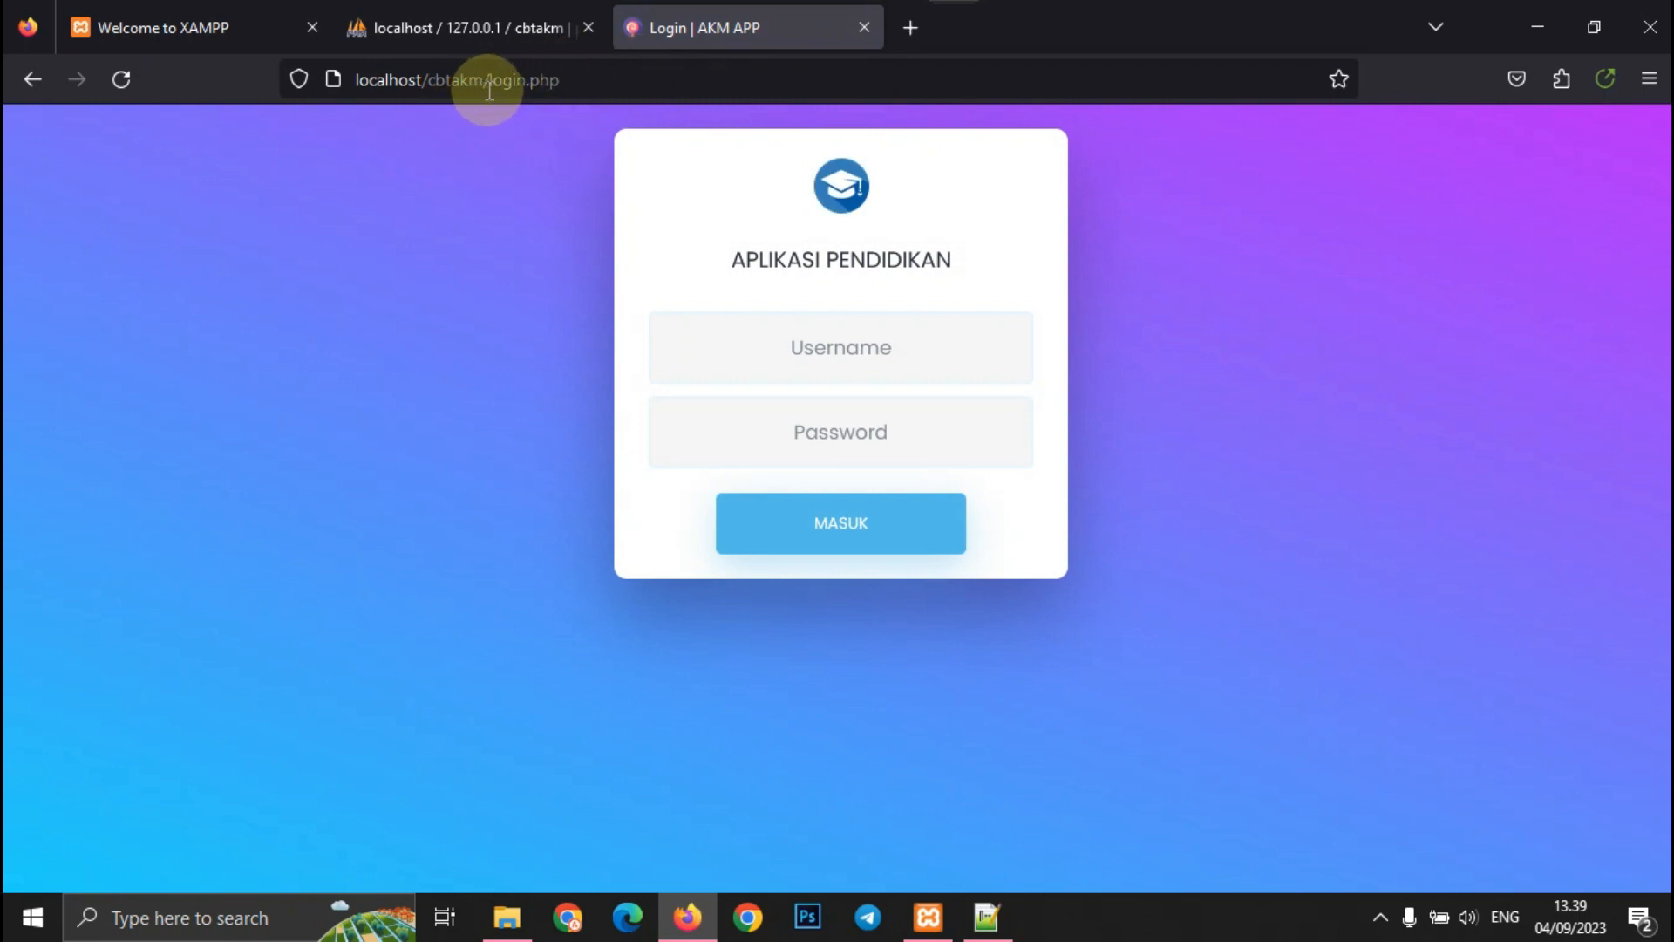
{"action": "left_click_drag", "start_coordinate": [489, 87], "coordinate": [746, 55]}
{"action": "type", "text": "admin"}
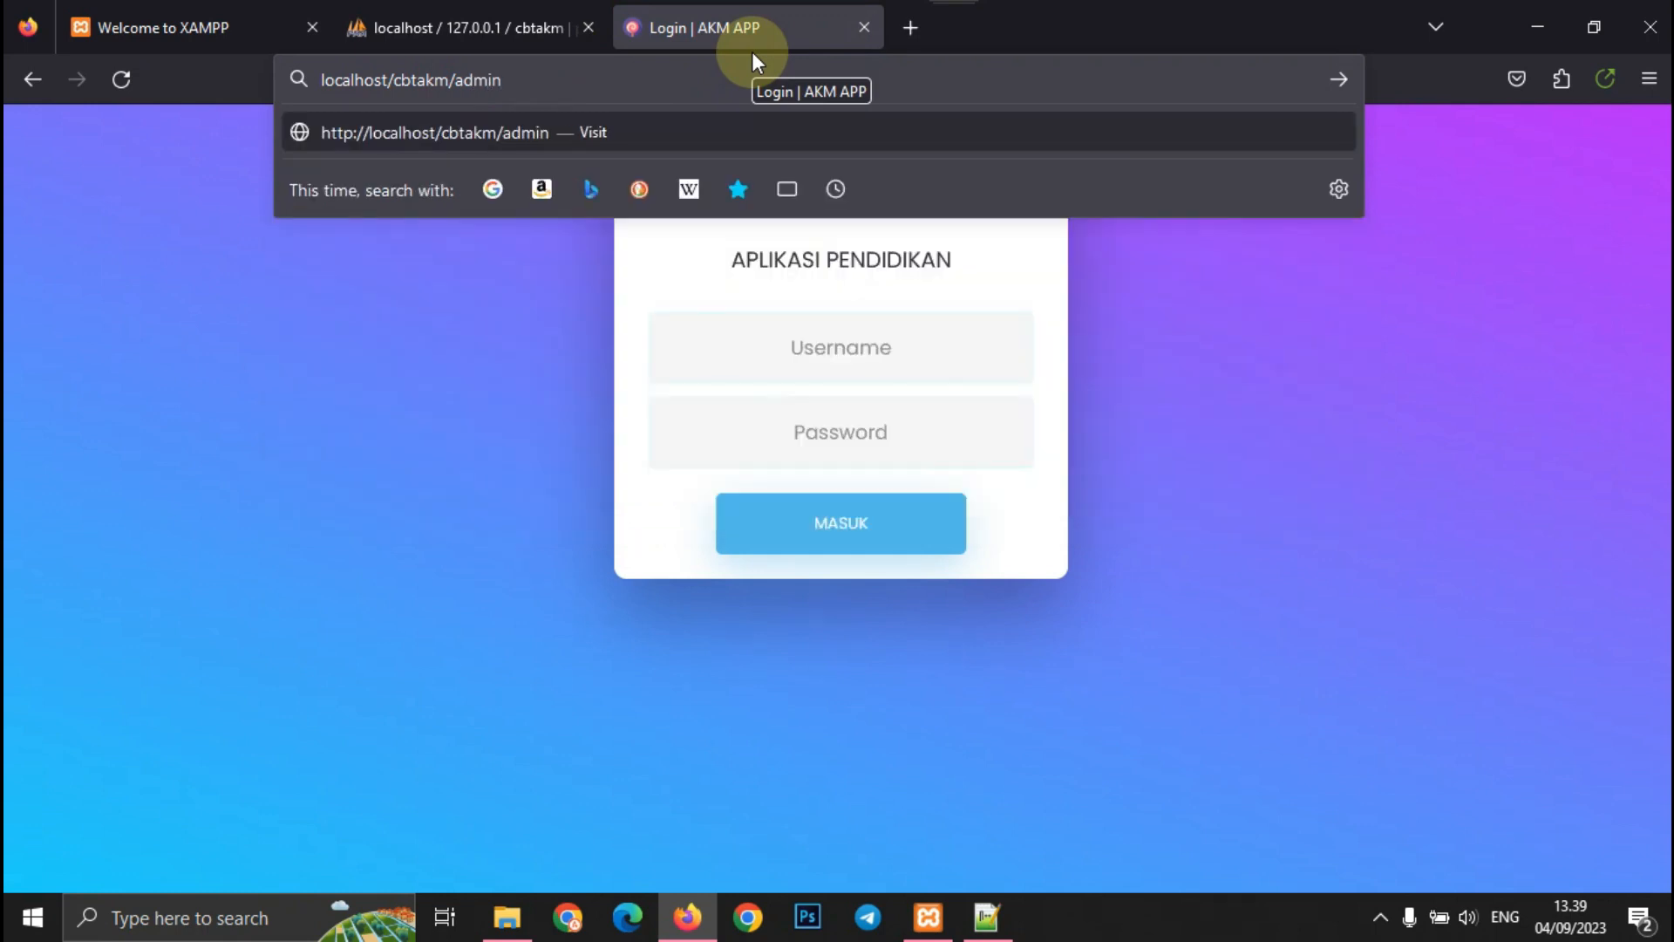
{"action": "key", "text": "Return"}
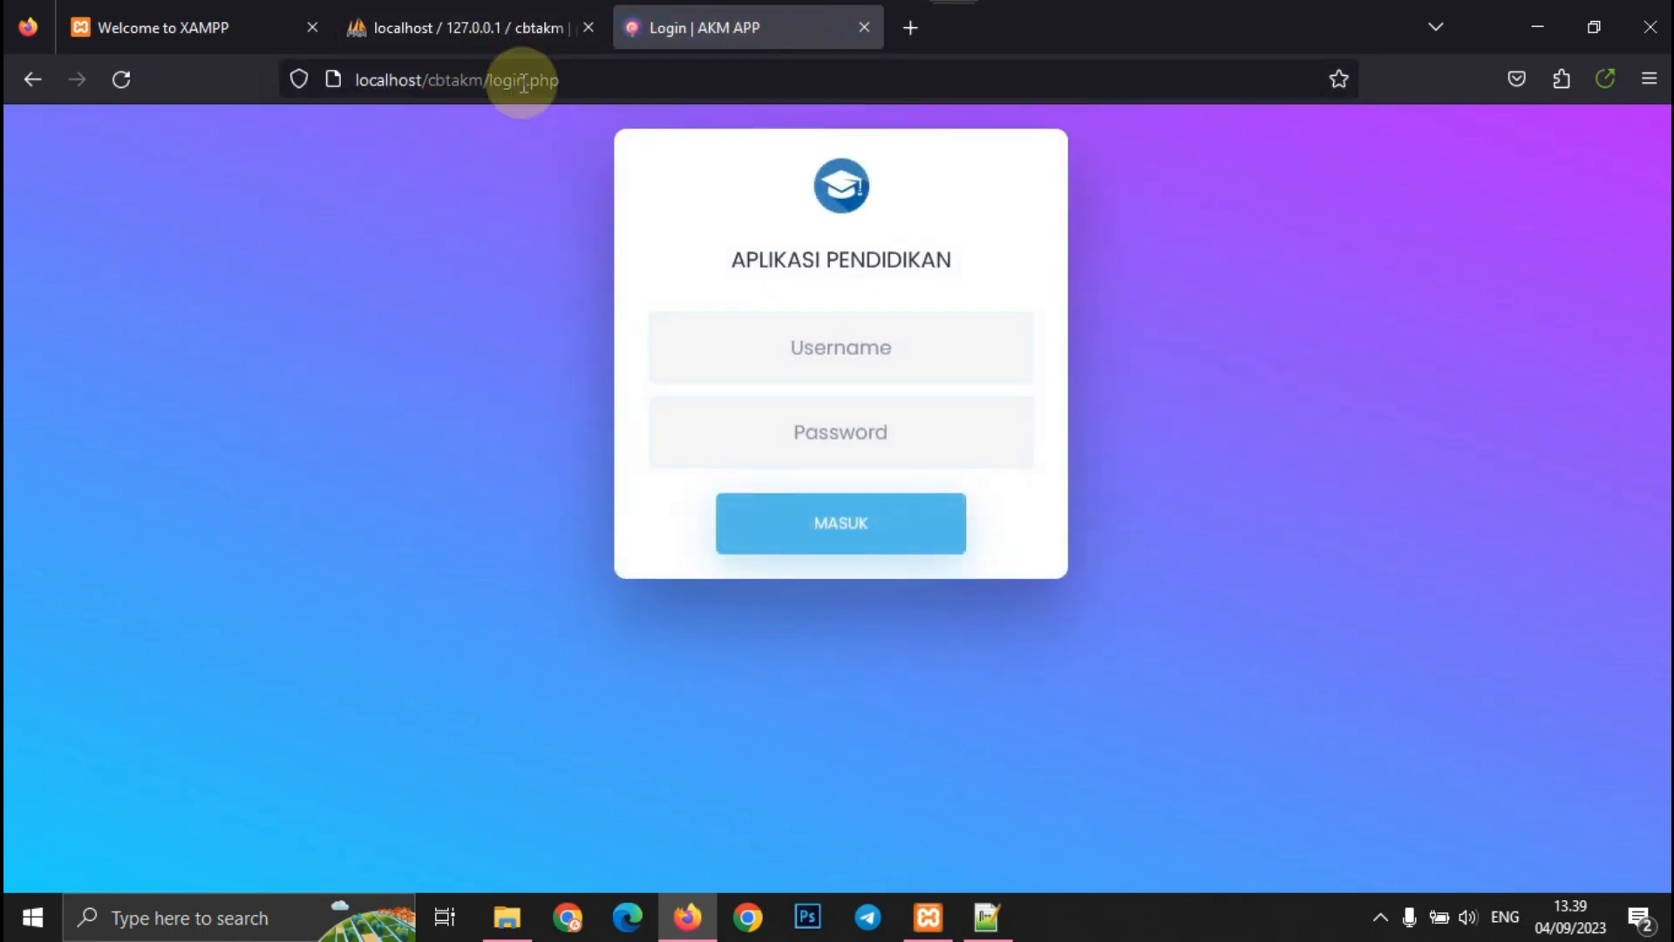
{"action": "left_click_drag", "start_coordinate": [486, 79], "coordinate": [741, 112]}
{"action": "type", "text": "ops"}
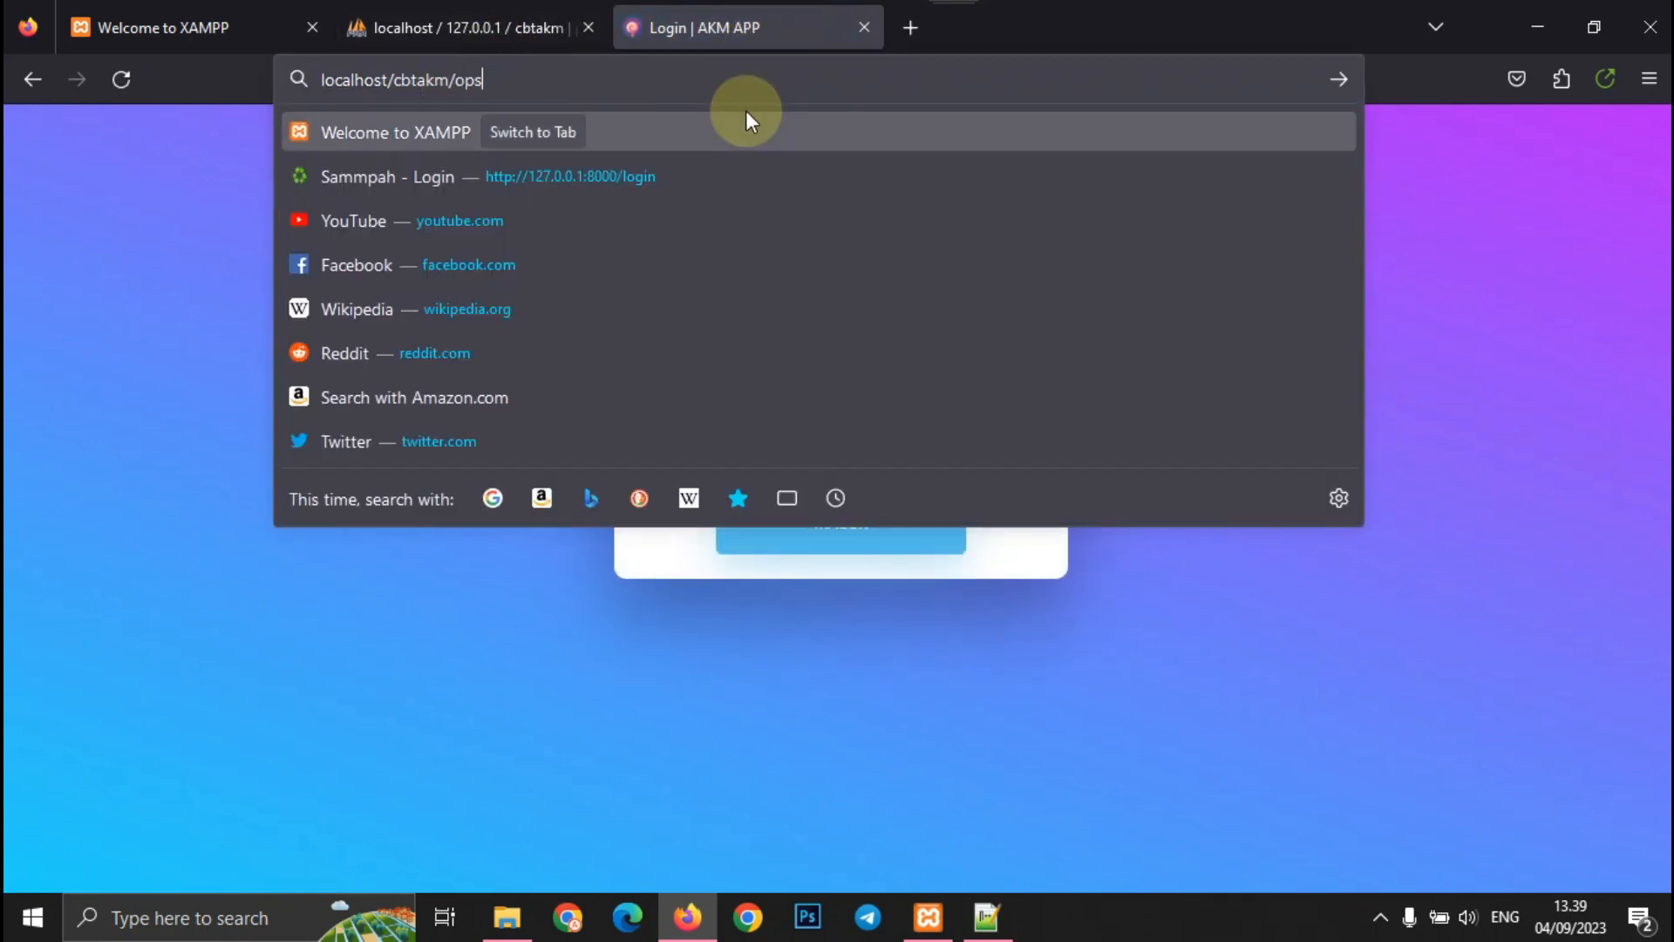
{"action": "key", "text": "Return"}
{"action": "left_click", "coordinate": [1252, 331]}
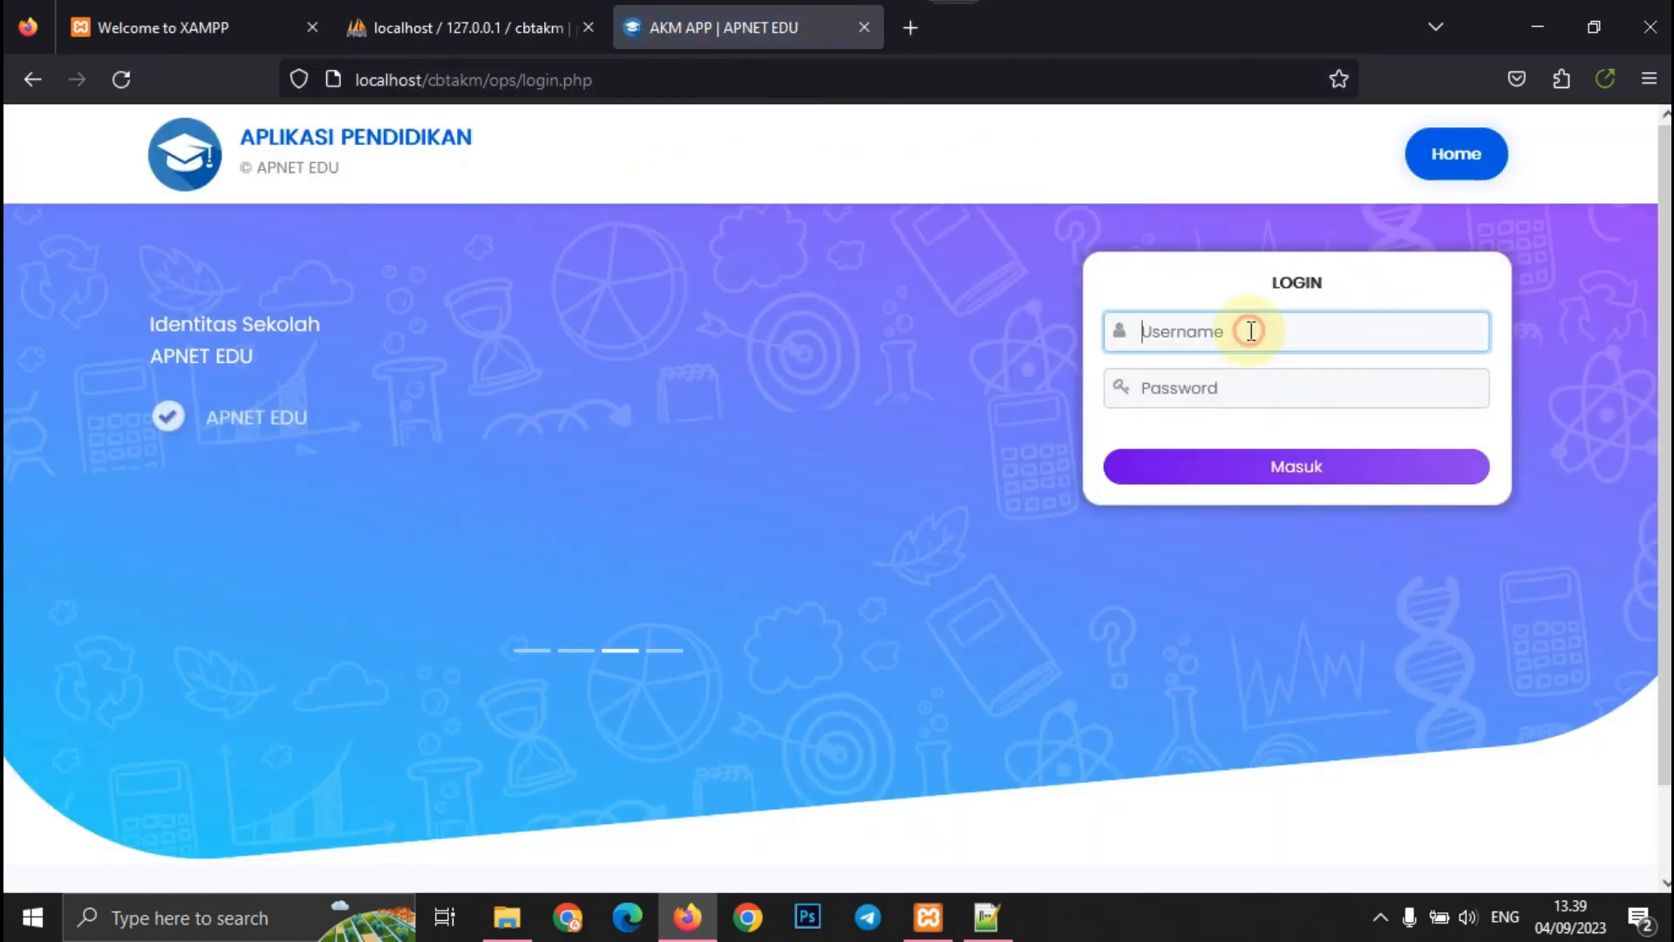
- Log in with the admin username and password, declining Firefox's offer to save the login
{"action": "type", "text": "admin"}
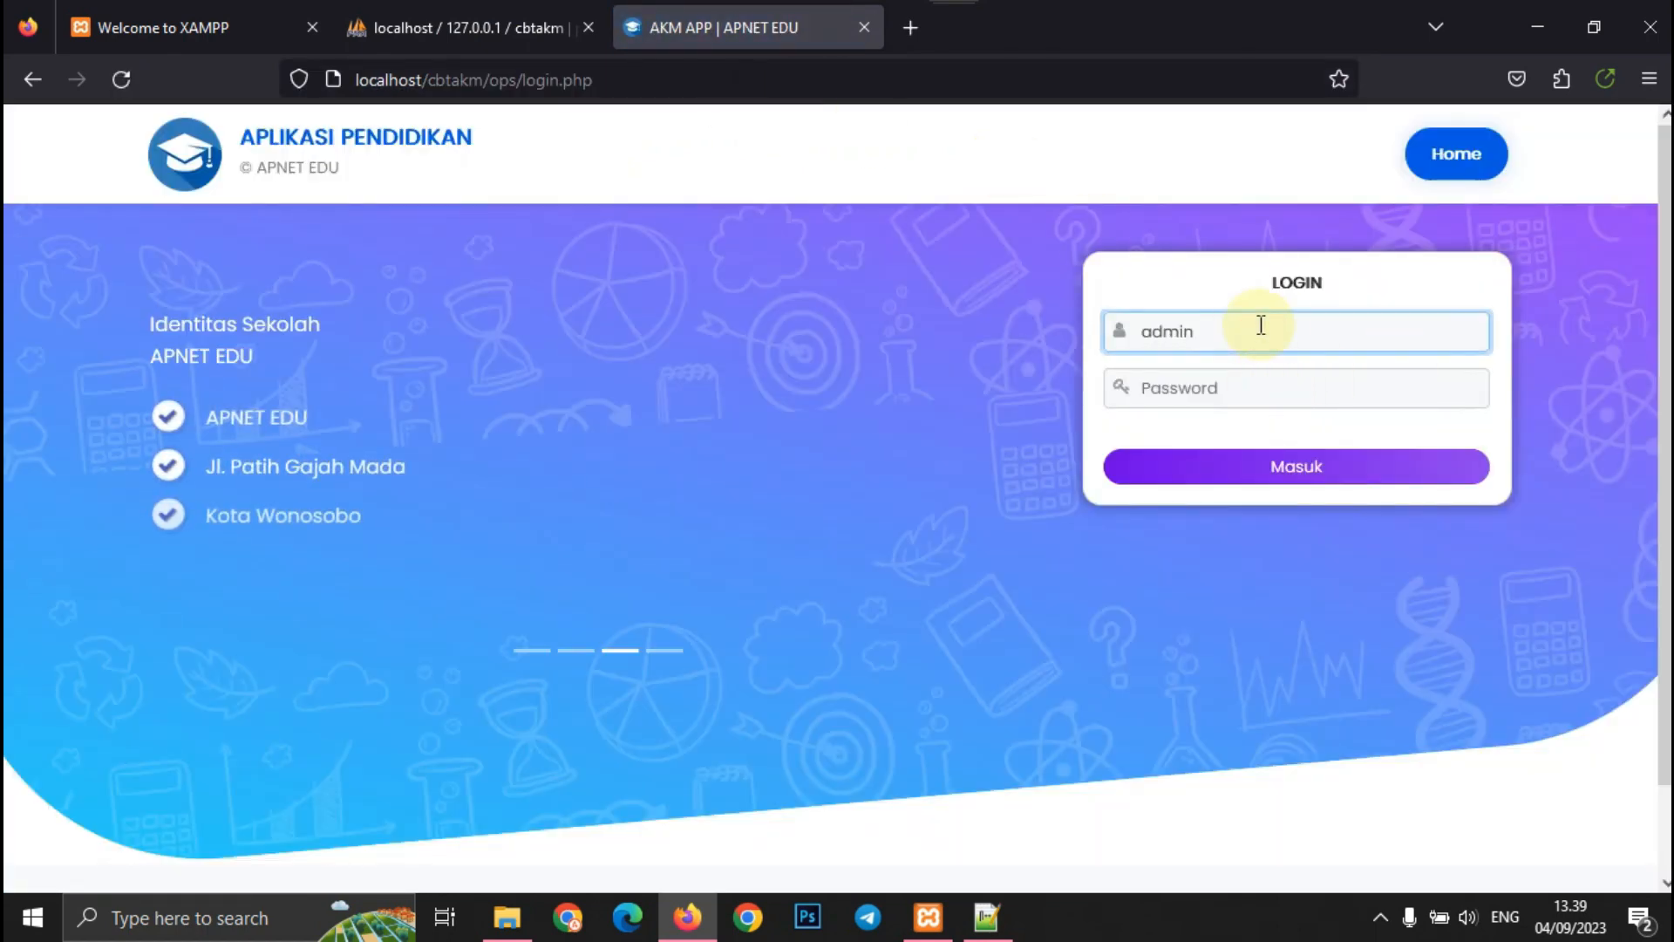
{"action": "left_click", "coordinate": [1247, 375]}
{"action": "type", "text": "admin"}
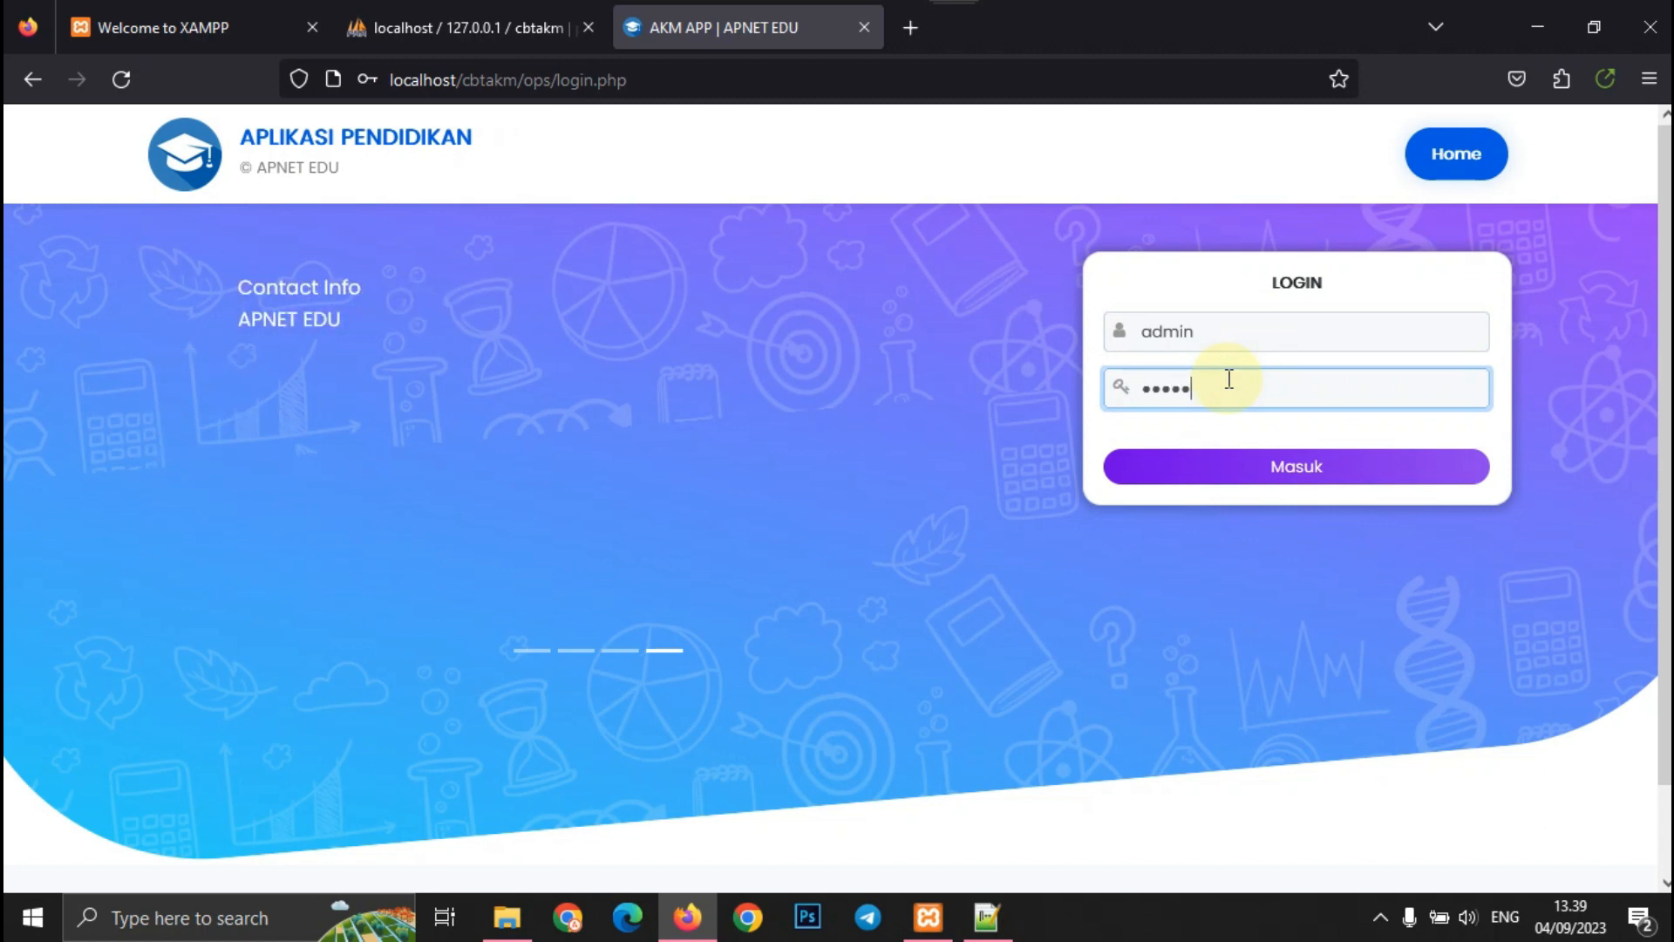
{"action": "key", "text": "Return"}
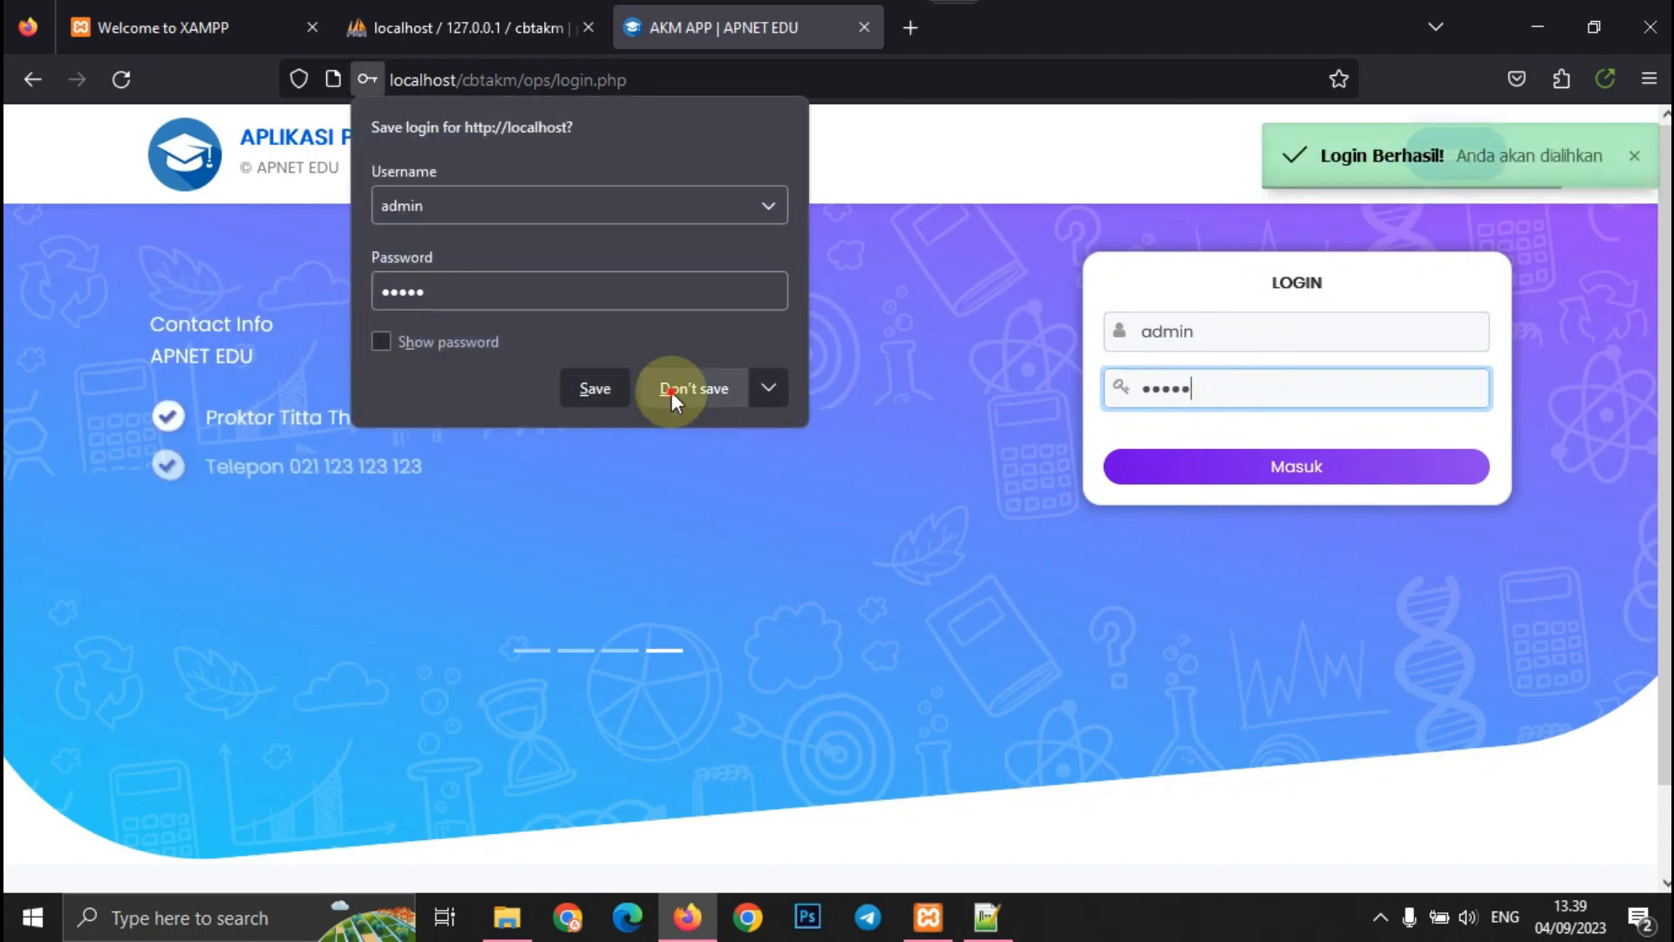
{"action": "left_click", "coordinate": [672, 390]}
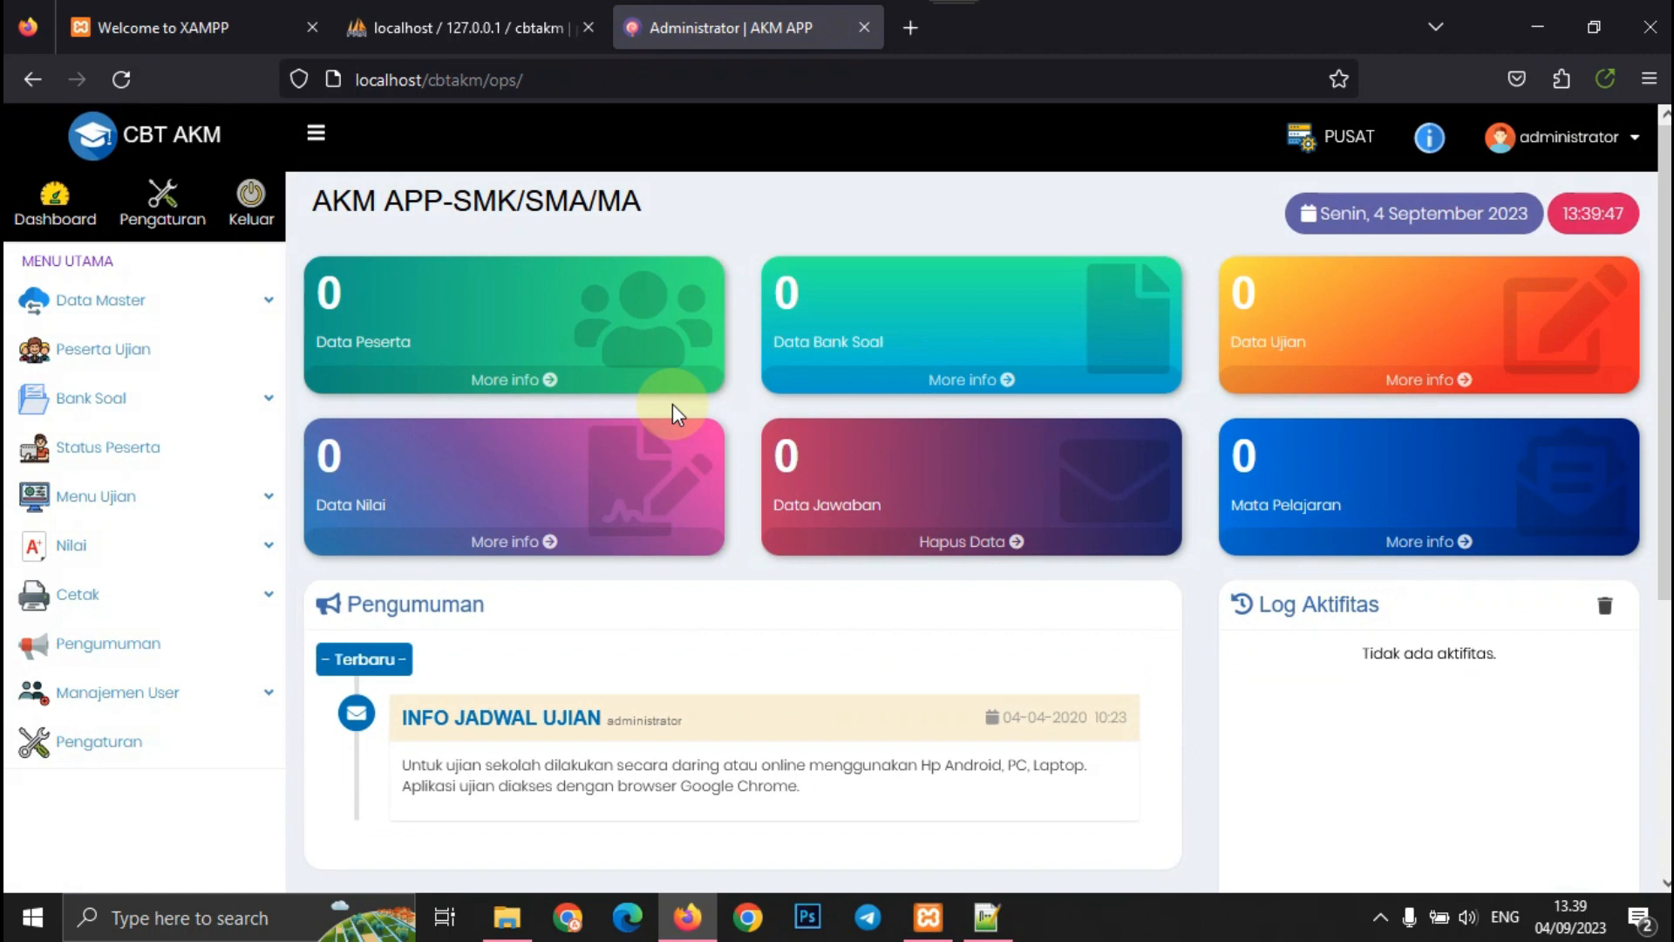
- Browse the Data Master pages: Import, Mata Pelajaran, Jenis Ujian, Jurusan, Kelas, Ruangan and Level
{"action": "left_click", "coordinate": [191, 300]}
{"action": "left_click", "coordinate": [174, 346]}
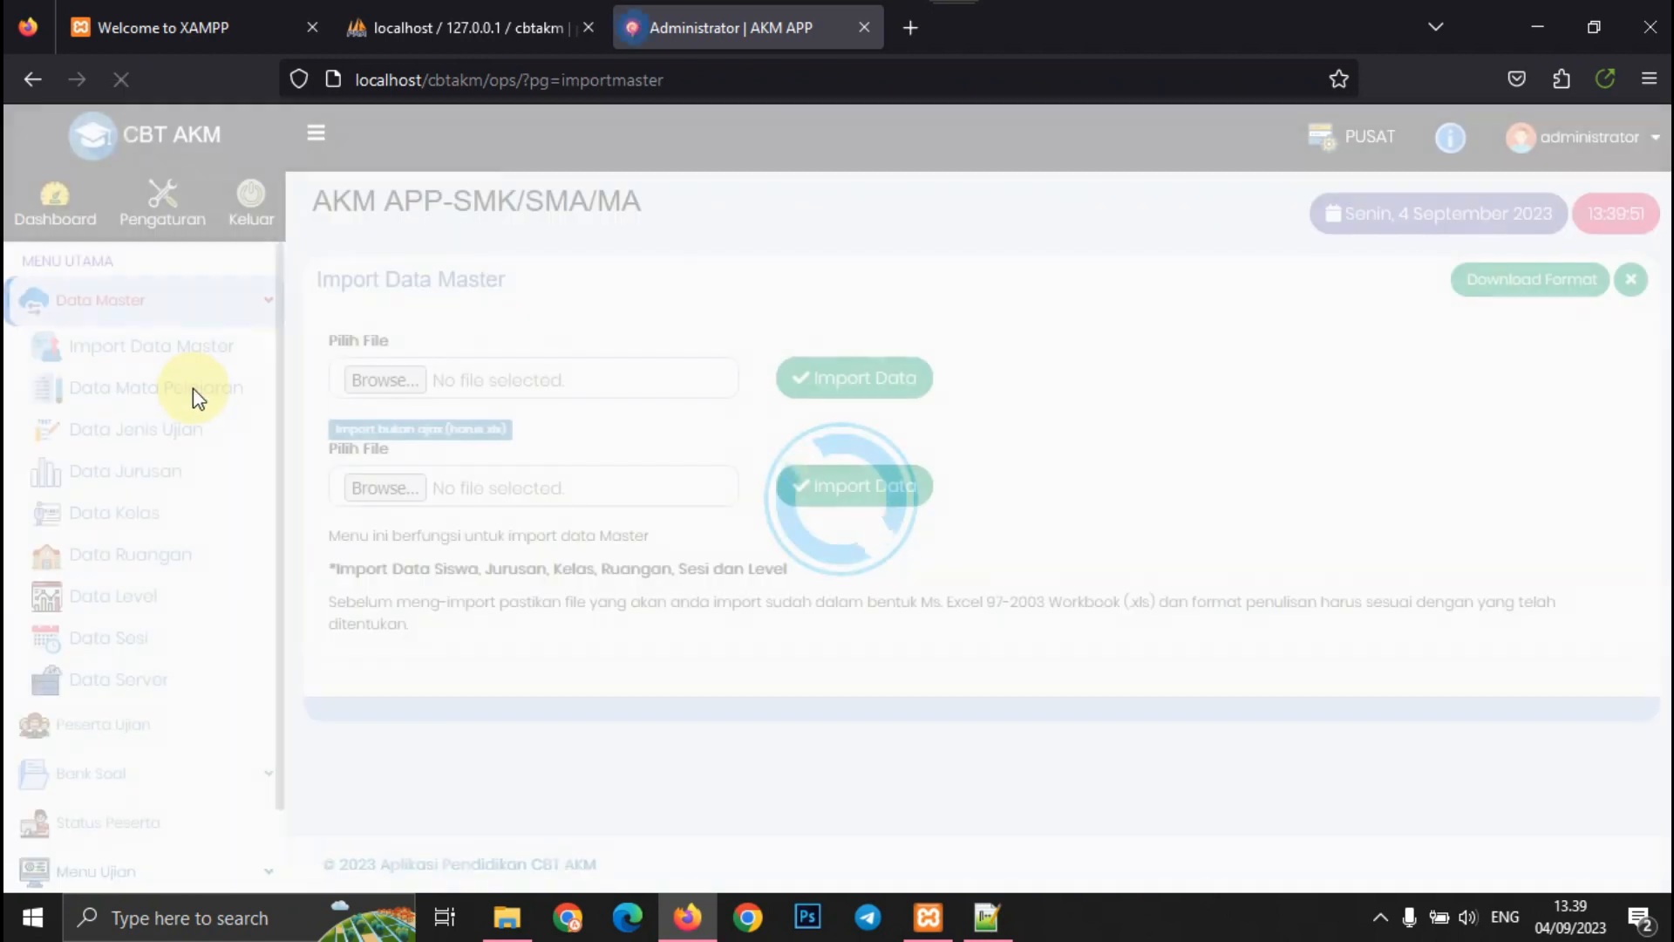
{"action": "left_click", "coordinate": [195, 393]}
{"action": "left_click", "coordinate": [166, 431]}
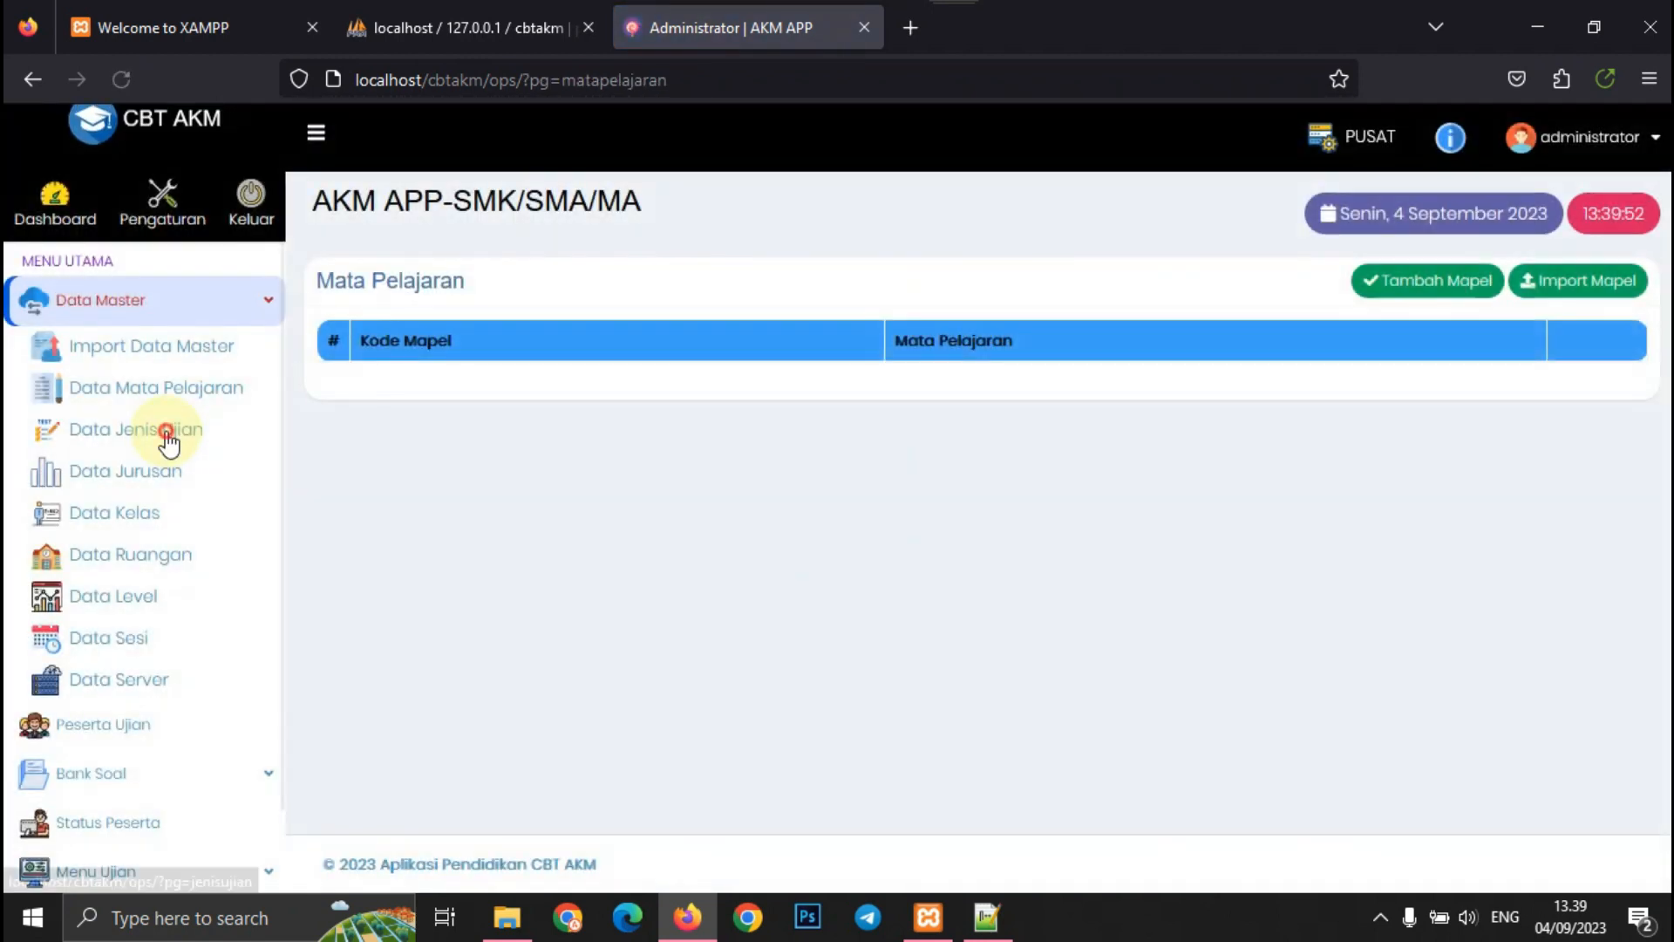
{"action": "left_click", "coordinate": [167, 476]}
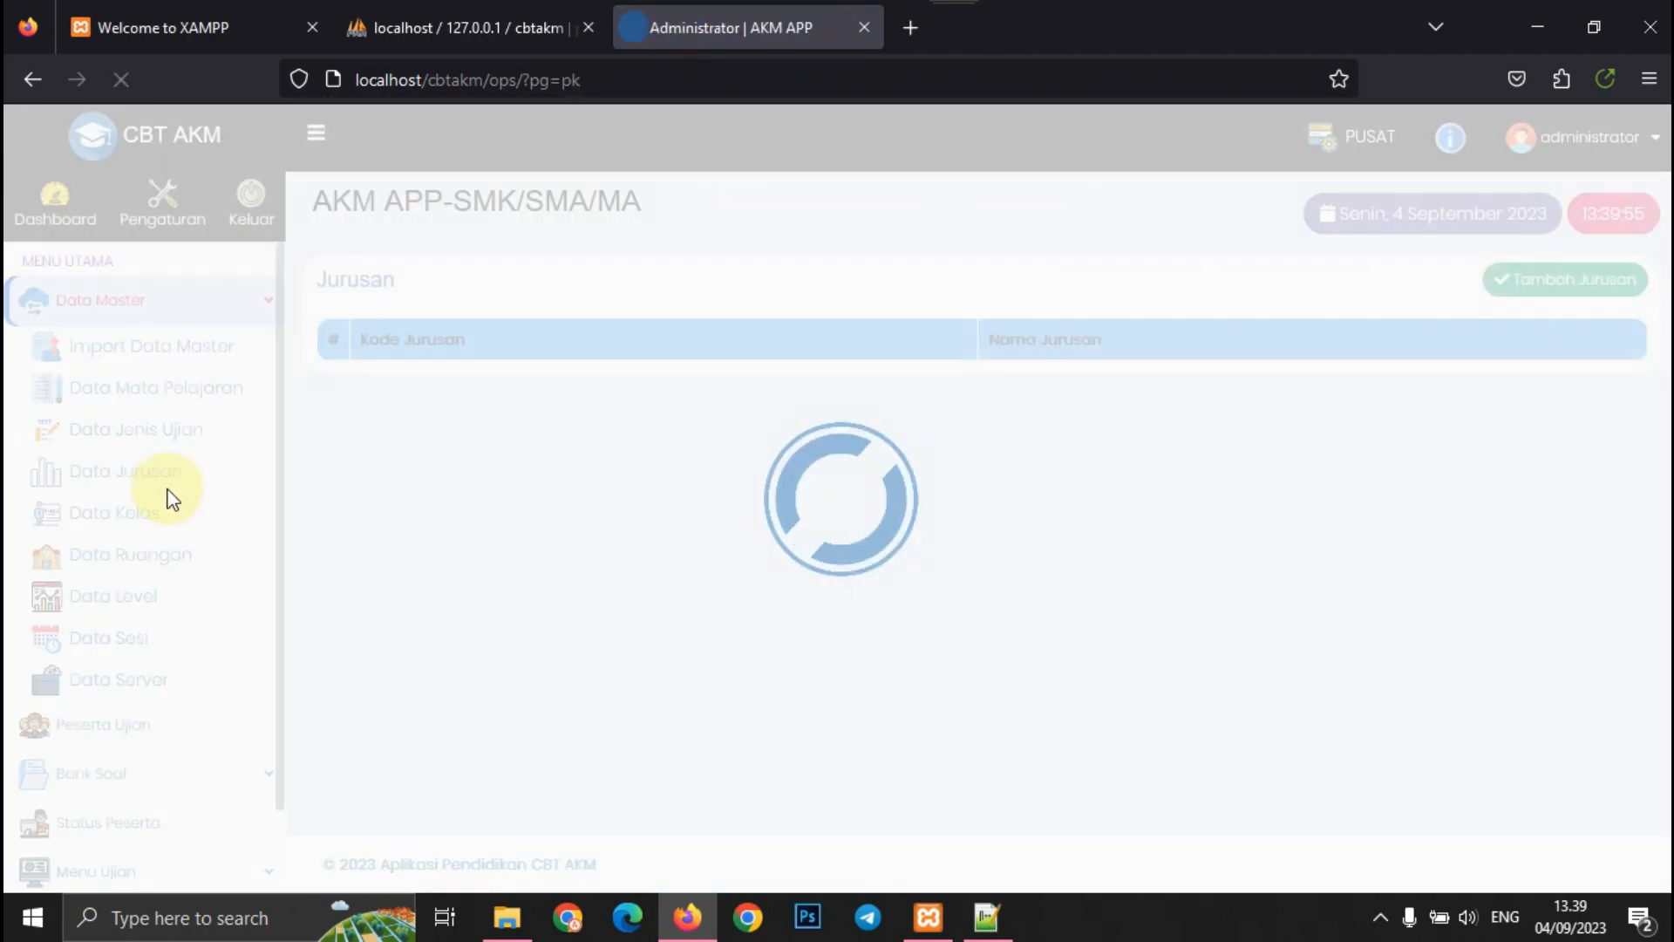
{"action": "left_click", "coordinate": [160, 523]}
{"action": "left_click", "coordinate": [190, 558]}
{"action": "scroll", "coordinate": [174, 559], "scroll_direction": "down", "scroll_amount": 2}
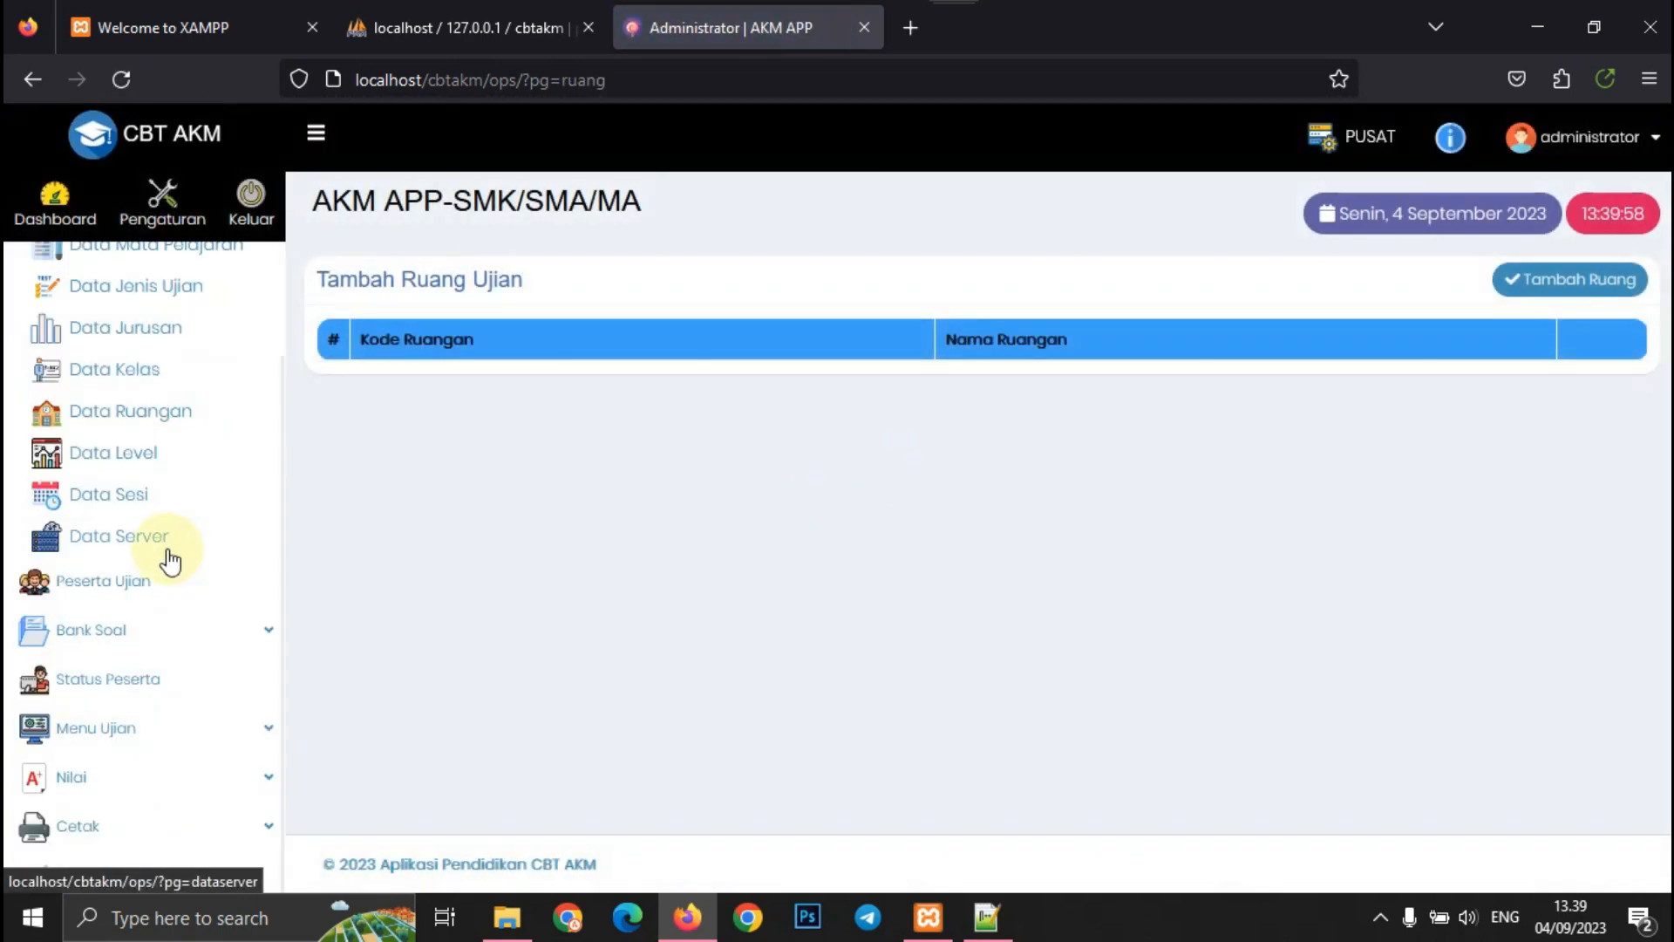
{"action": "left_click", "coordinate": [131, 459]}
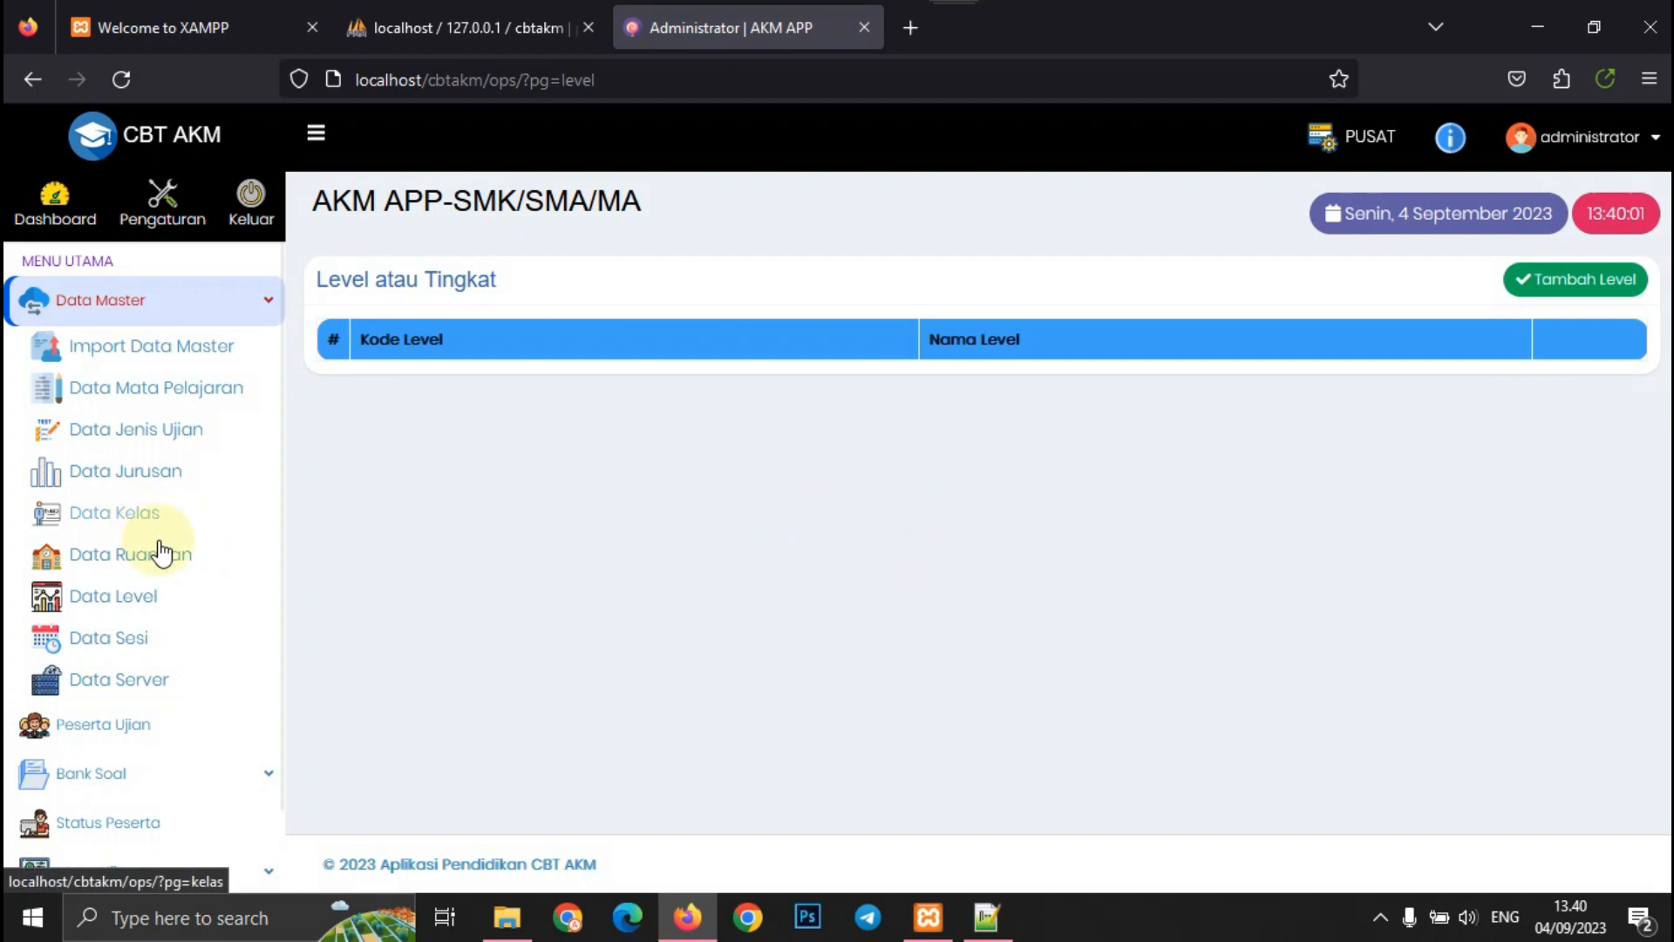
- View the Data Sesi list, then Data Server showing four active local servers
{"action": "left_click", "coordinate": [153, 628]}
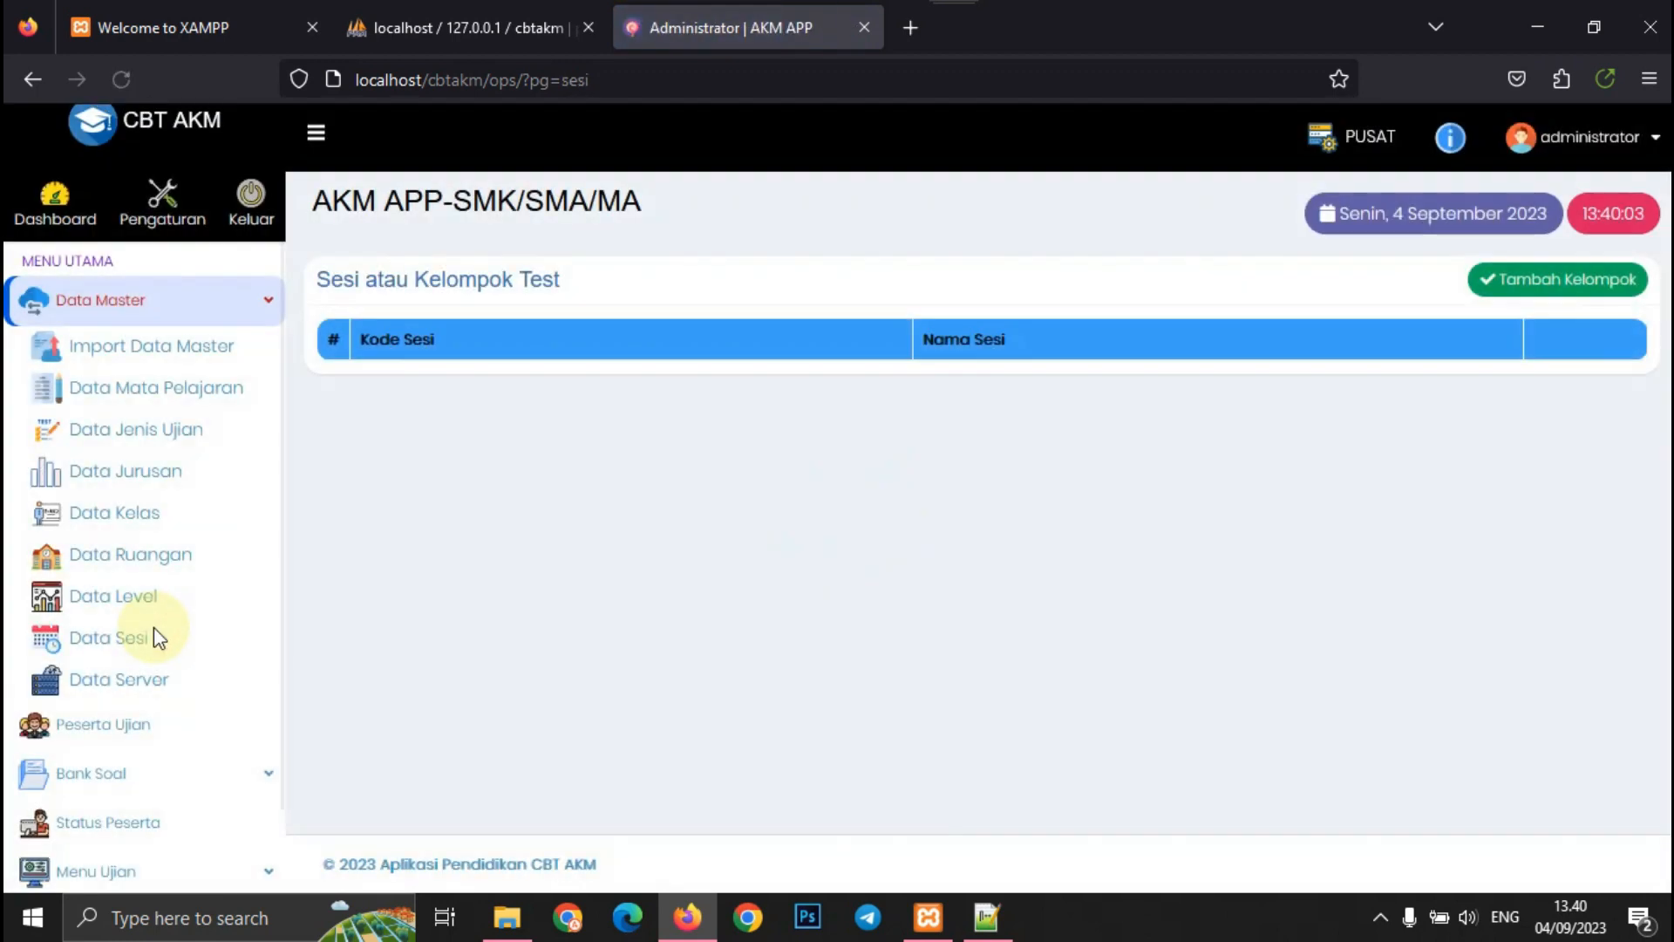
{"action": "scroll", "coordinate": [153, 654], "scroll_direction": "down", "scroll_amount": 2}
{"action": "left_click", "coordinate": [146, 537]}
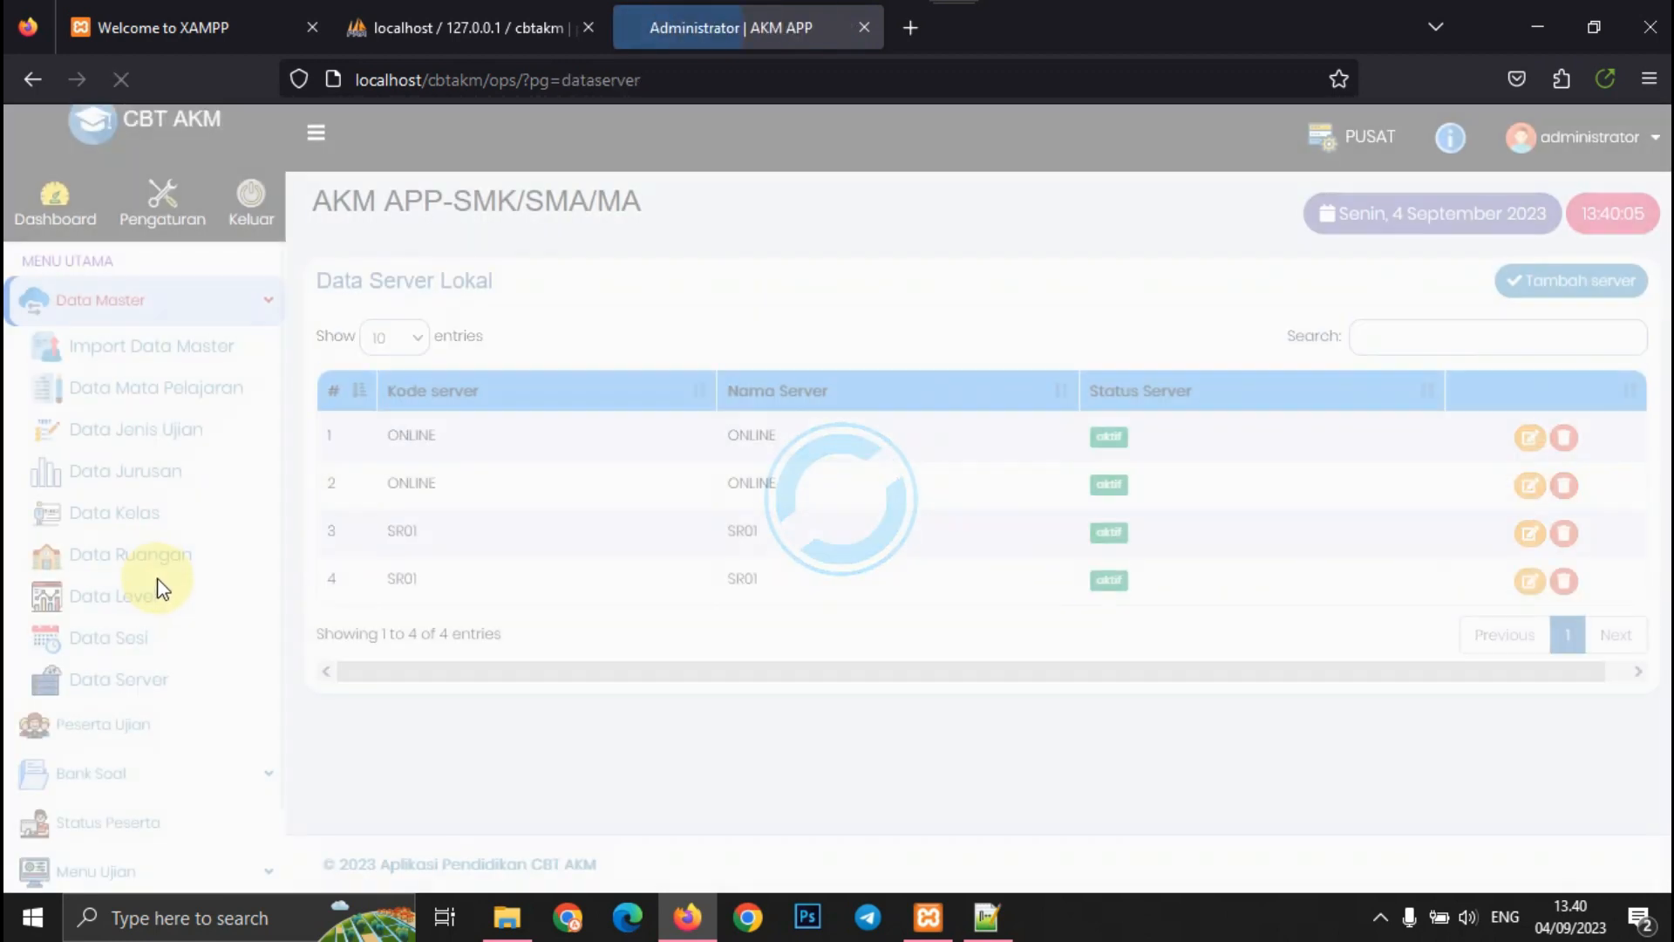
{"action": "scroll", "coordinate": [171, 595], "scroll_direction": "down", "scroll_amount": 2}
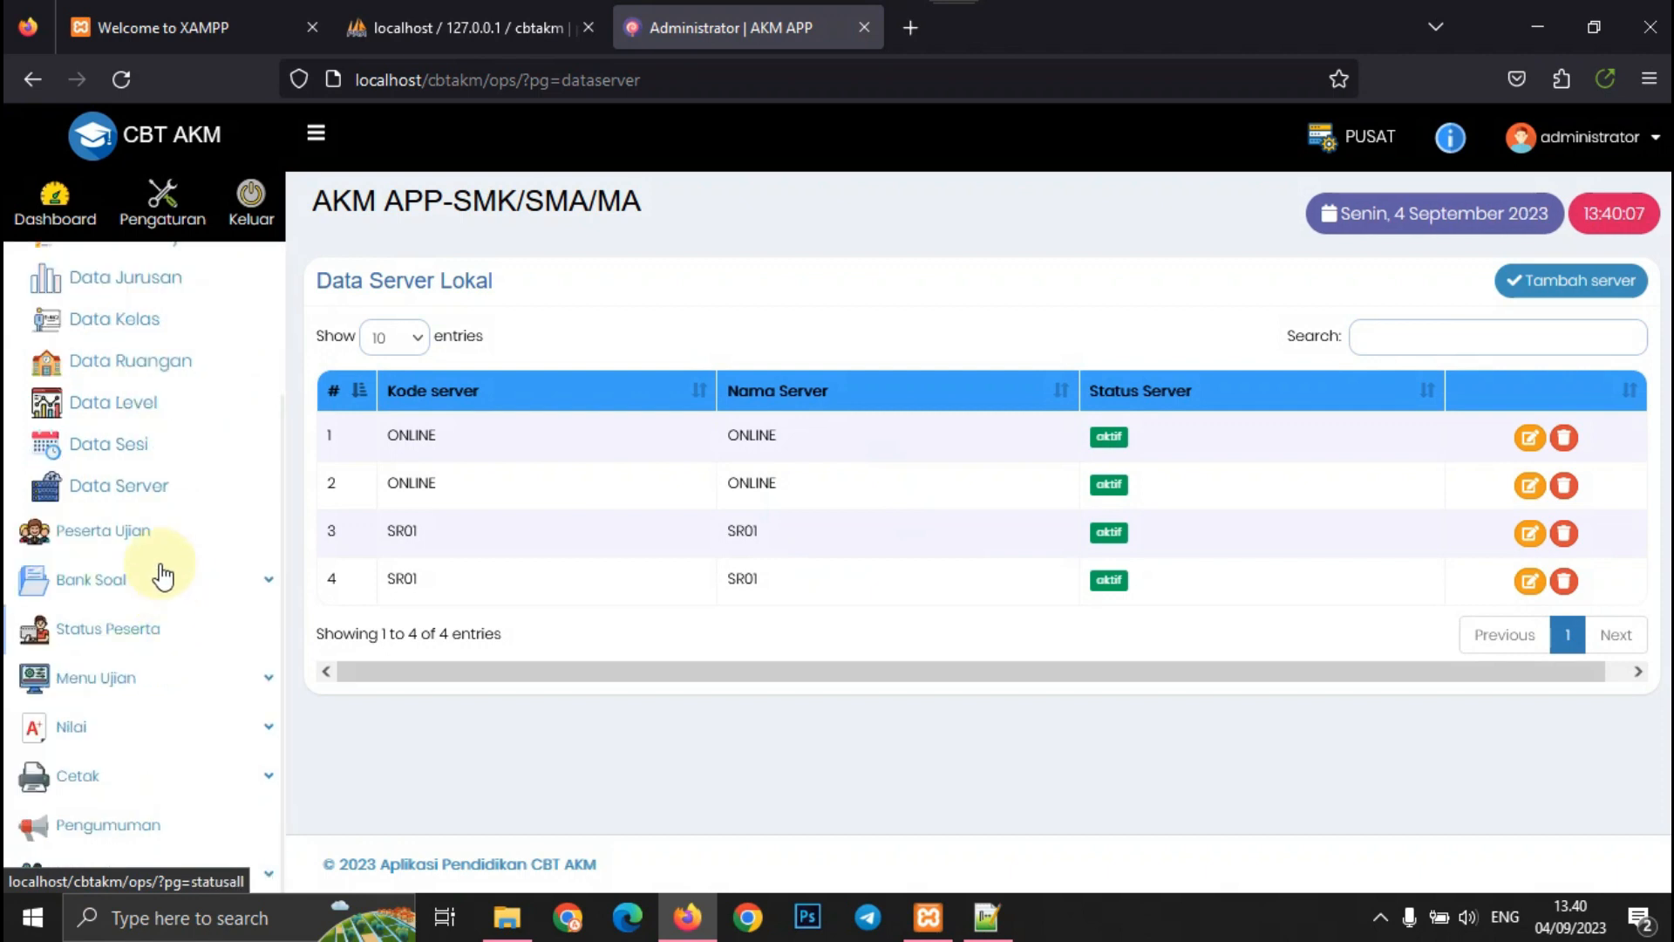
{"action": "left_click", "coordinate": [162, 577]}
- View the Daftar Soal, File Pendukung and Status Peserta pages
{"action": "left_click", "coordinate": [137, 460]}
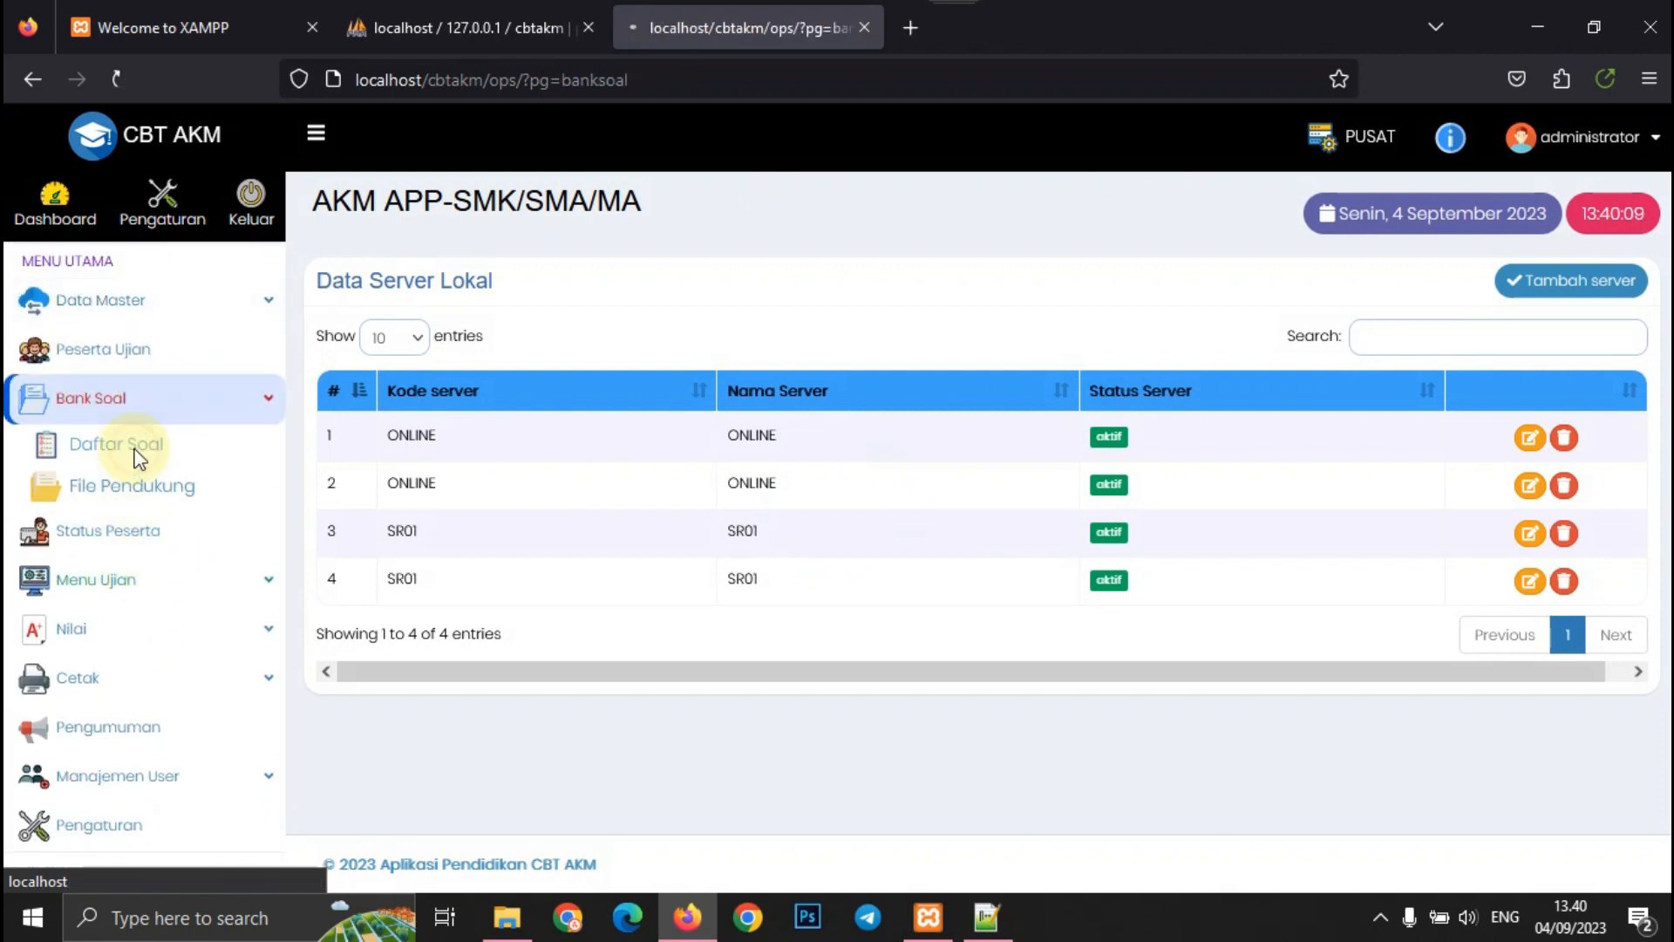
{"action": "left_click", "coordinate": [190, 488]}
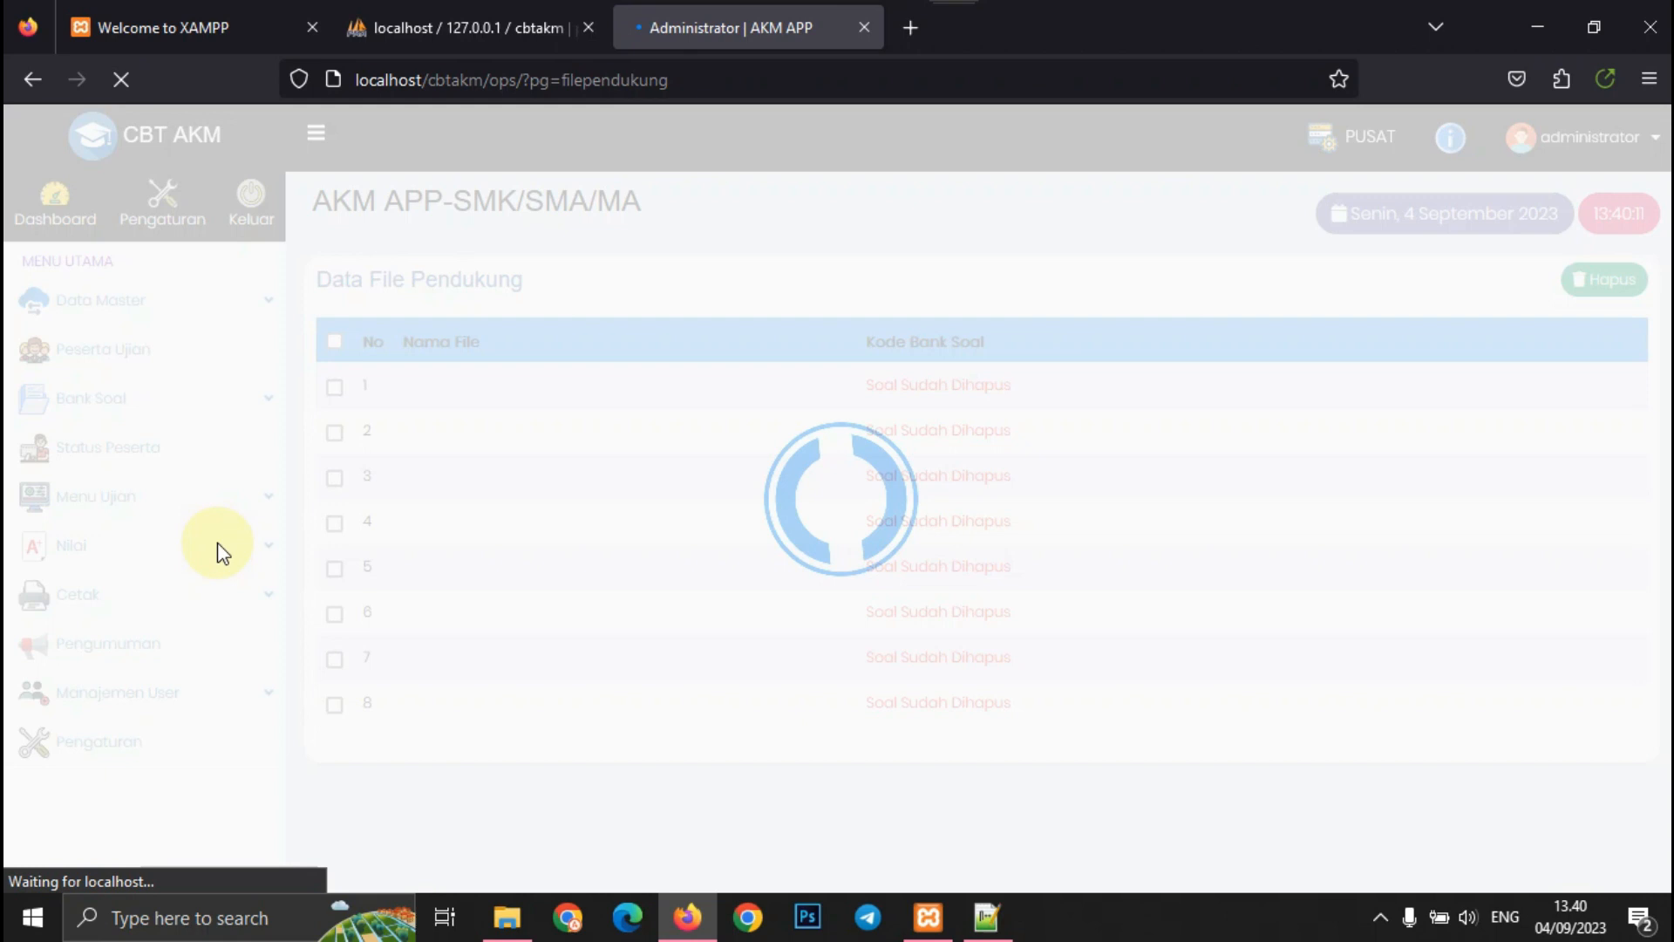
{"action": "left_click", "coordinate": [136, 533]}
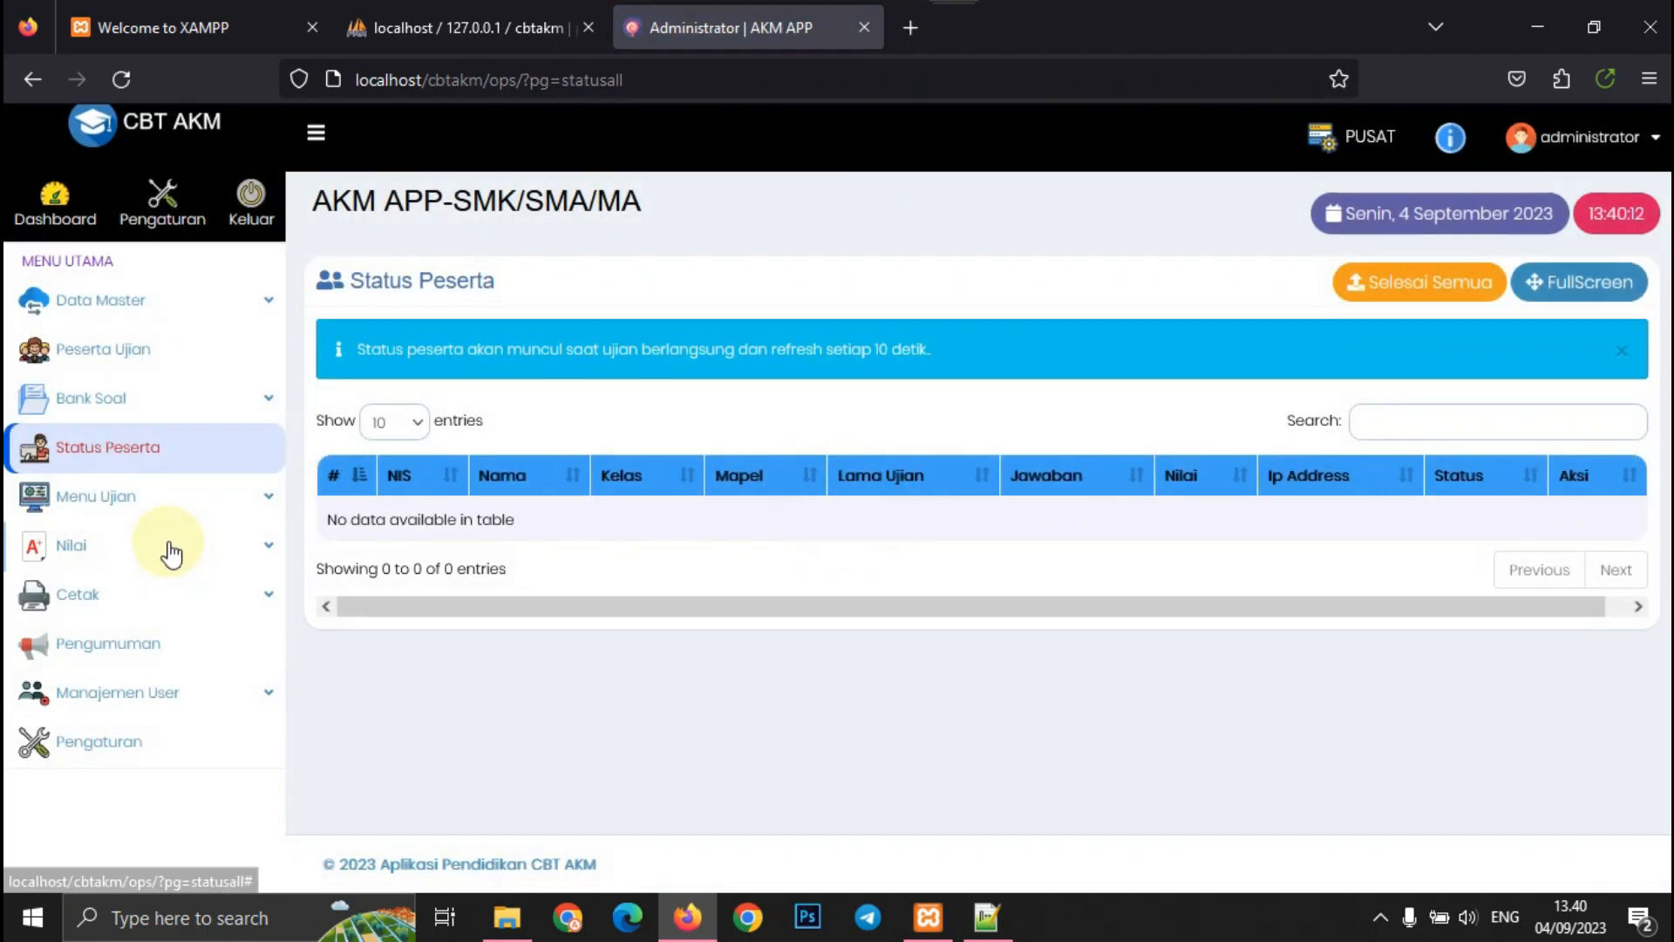
- In Setting Model Soal, try the AKM question model, then switch to CBT
{"action": "left_click", "coordinate": [204, 510]}
{"action": "left_click", "coordinate": [177, 556]}
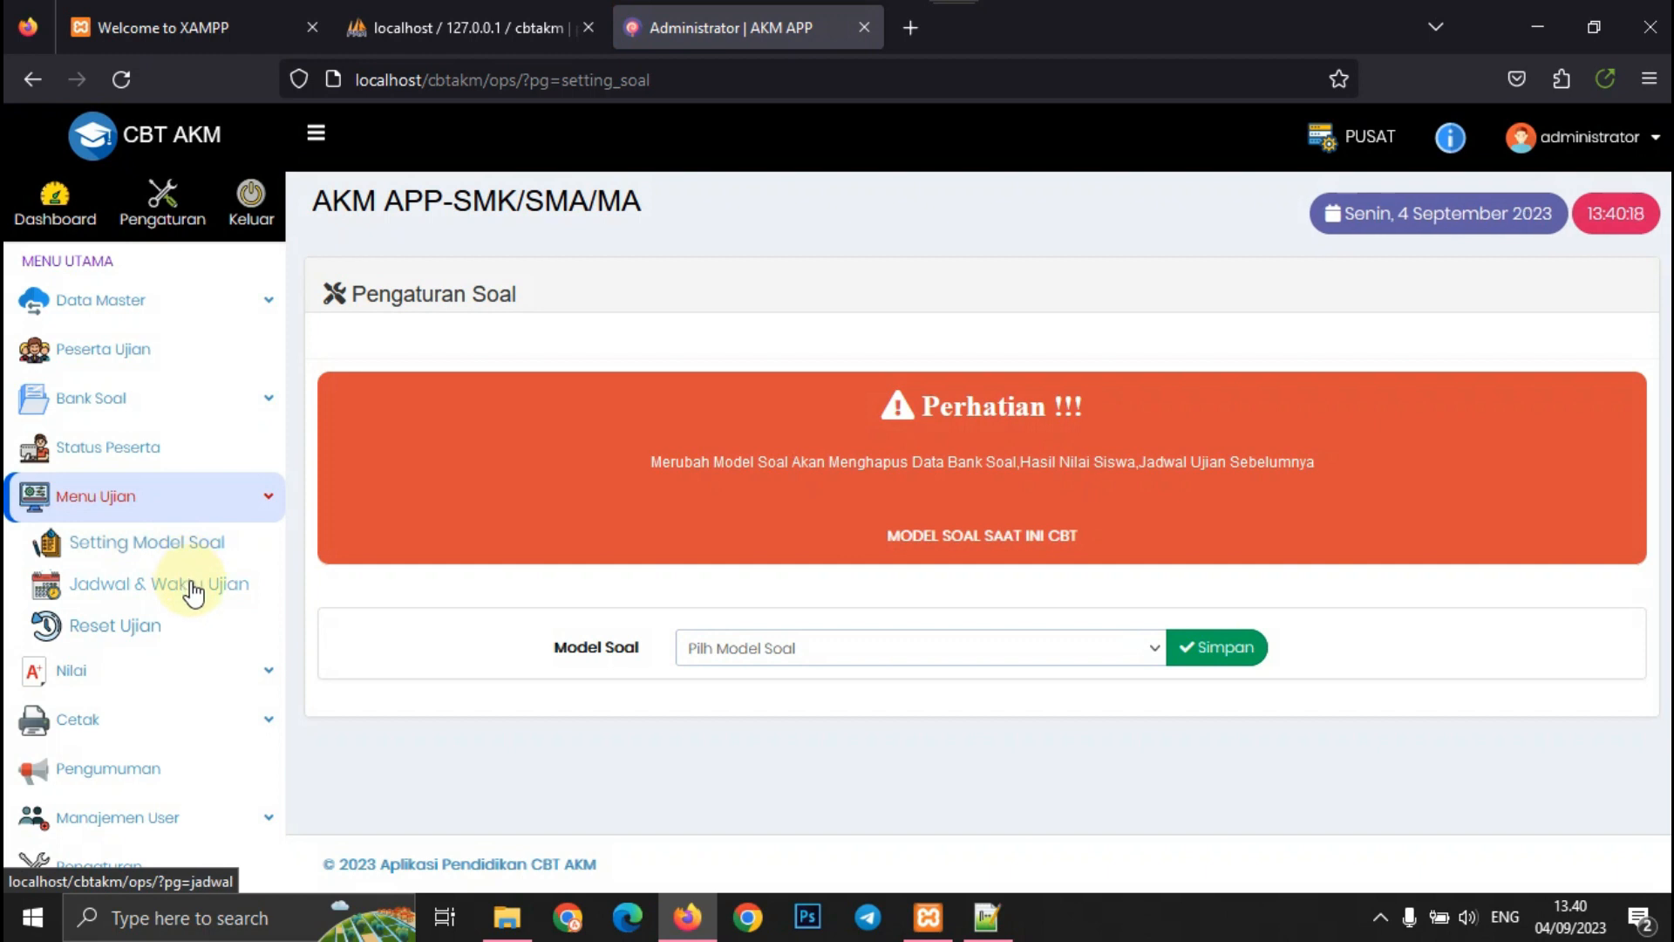
{"action": "left_click", "coordinate": [881, 646]}
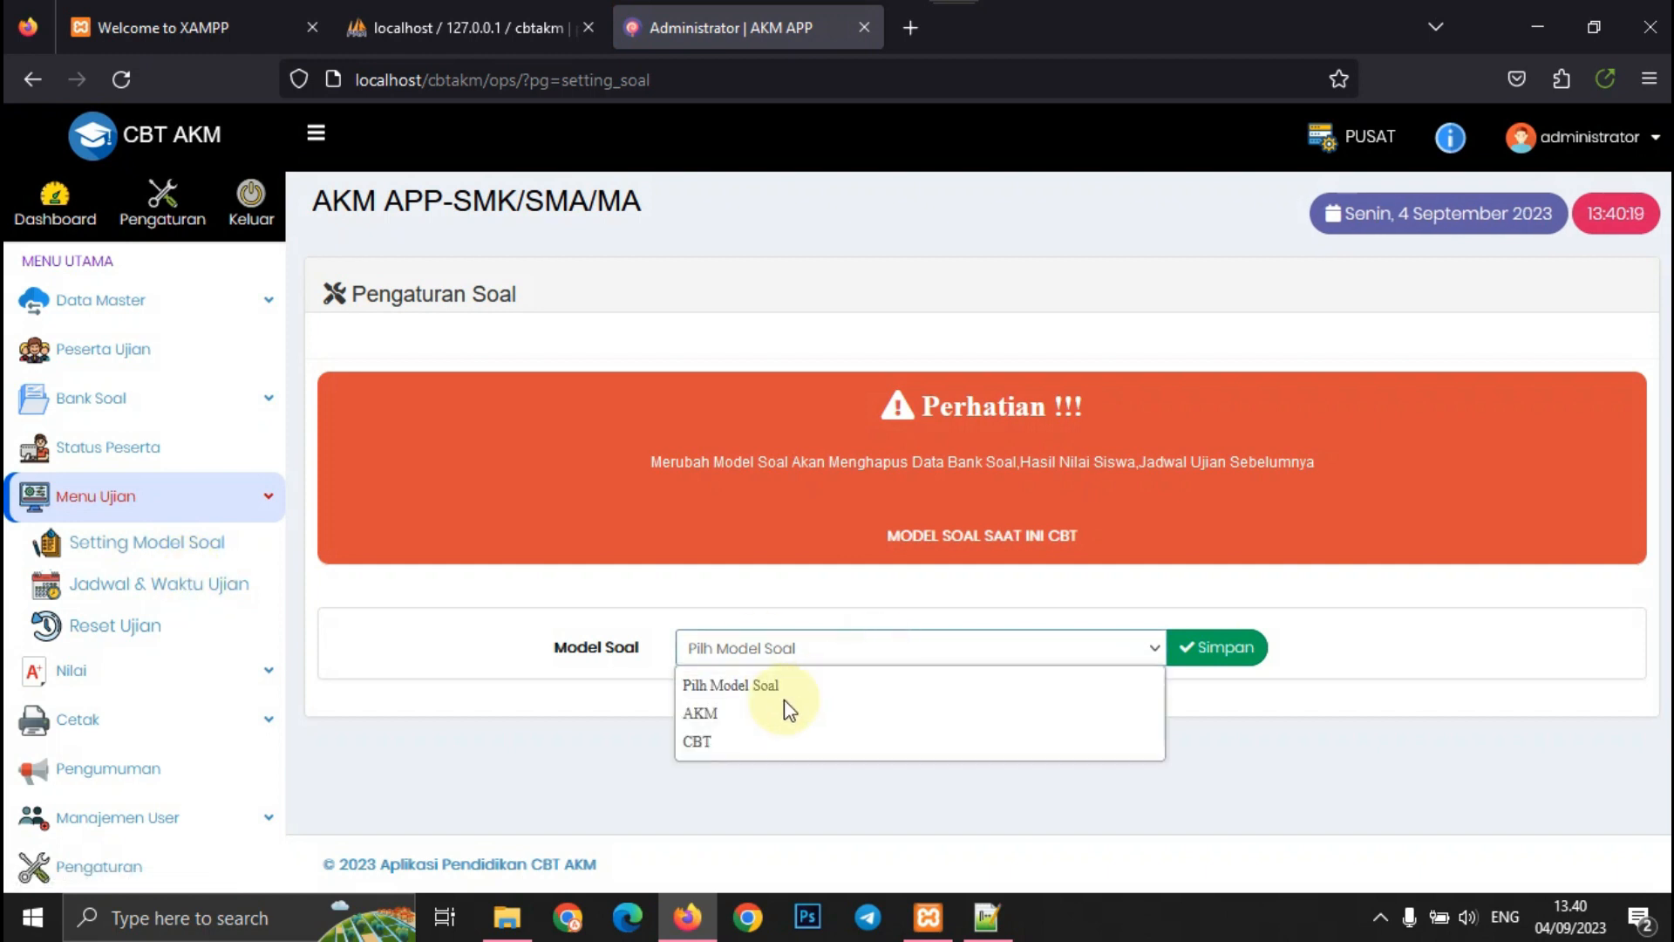
{"action": "left_click", "coordinate": [781, 711]}
{"action": "left_click", "coordinate": [815, 650]}
{"action": "left_click", "coordinate": [737, 739]}
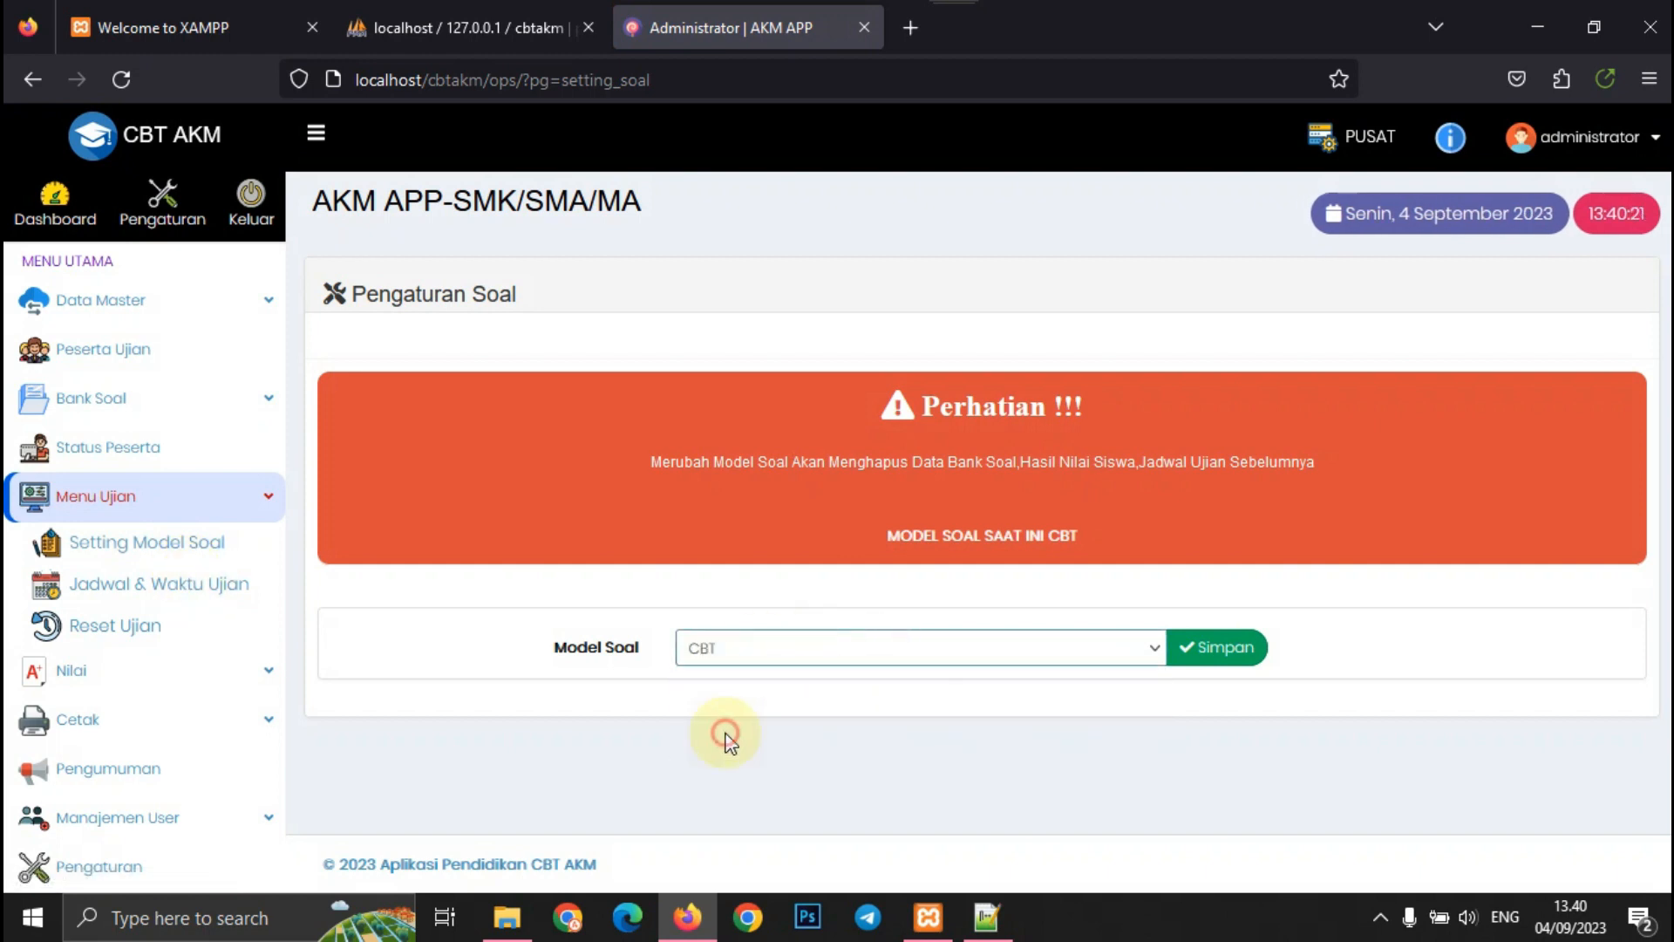
{"action": "left_click", "coordinate": [167, 609]}
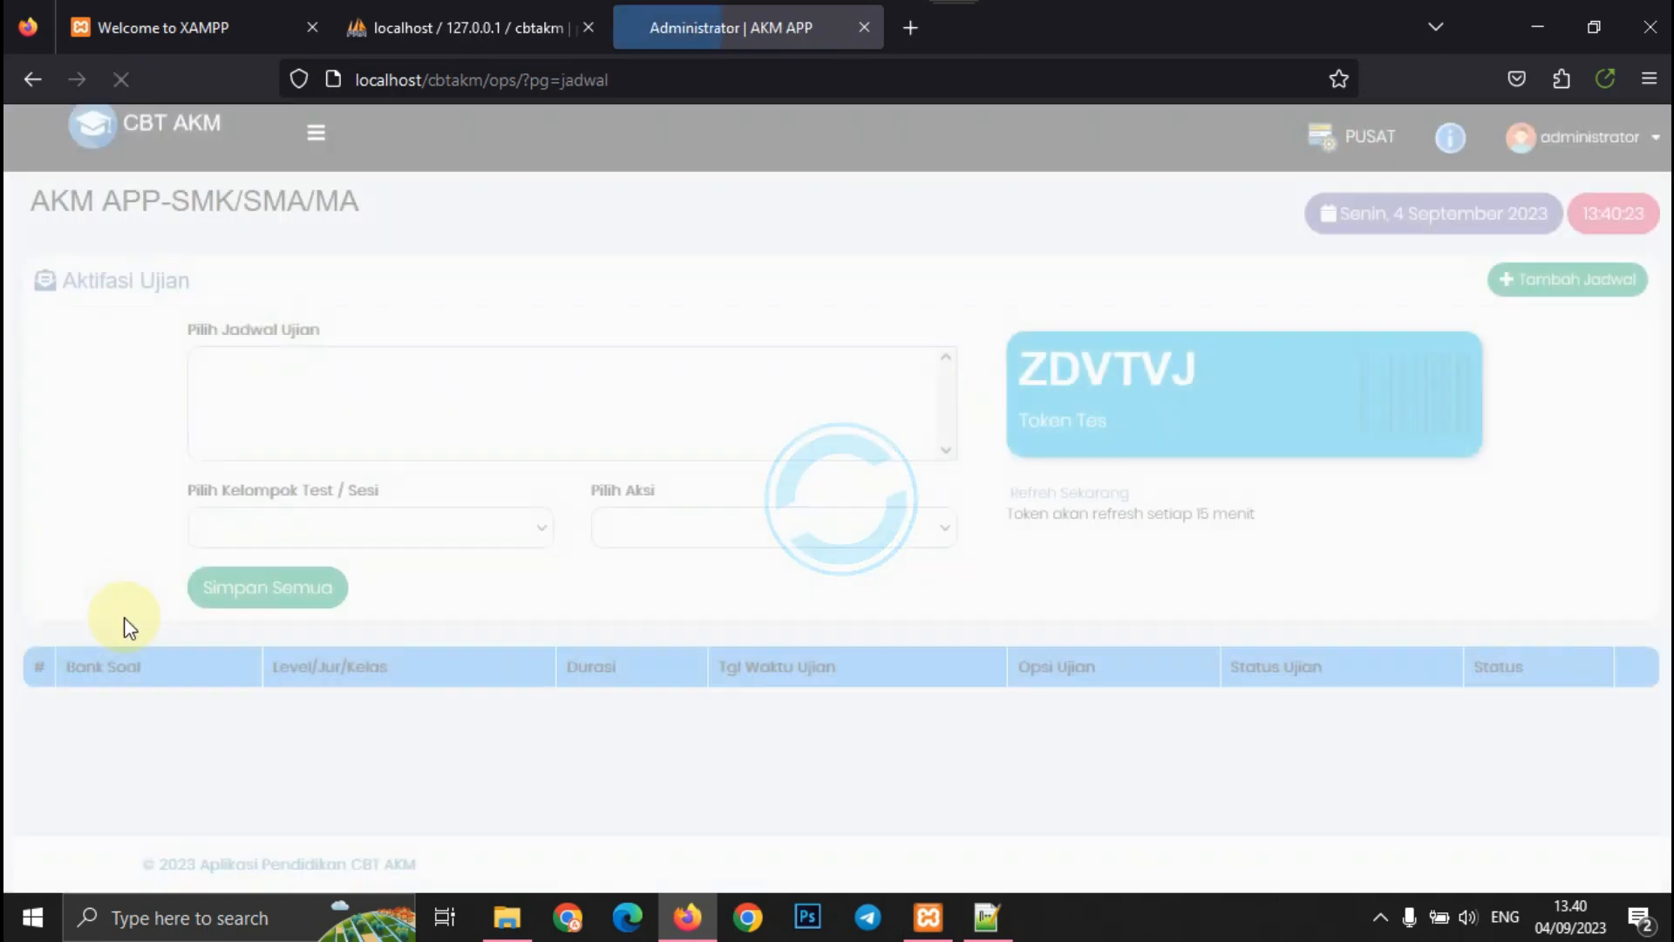
{"action": "left_click", "coordinate": [315, 133]}
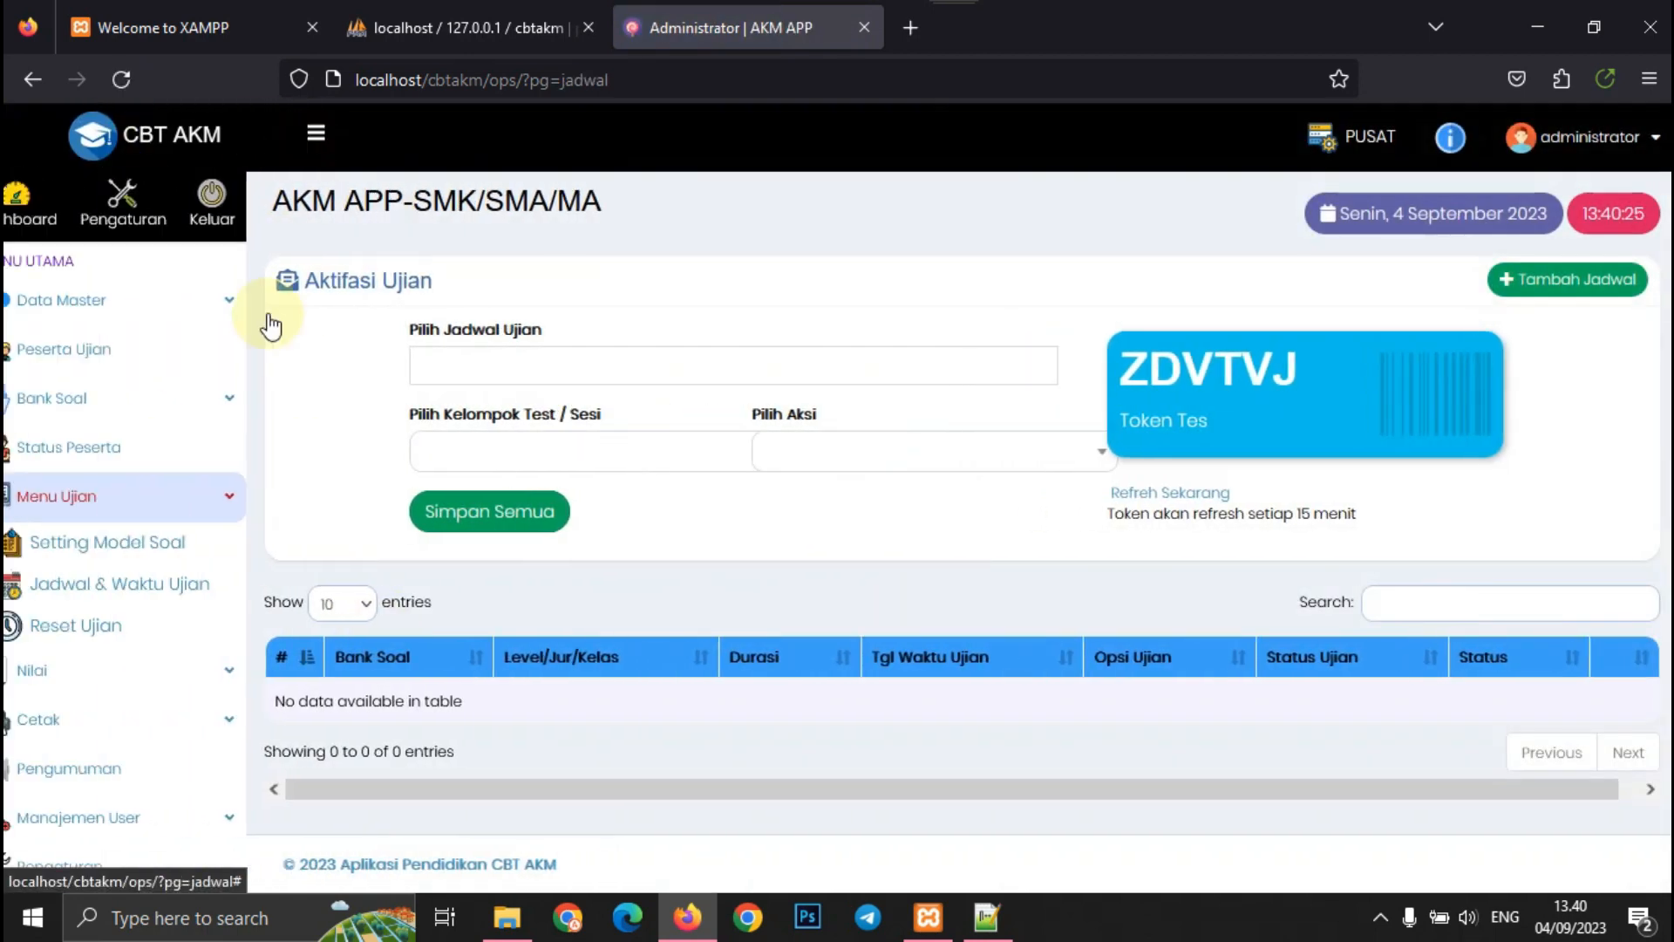
{"action": "left_click", "coordinate": [144, 635]}
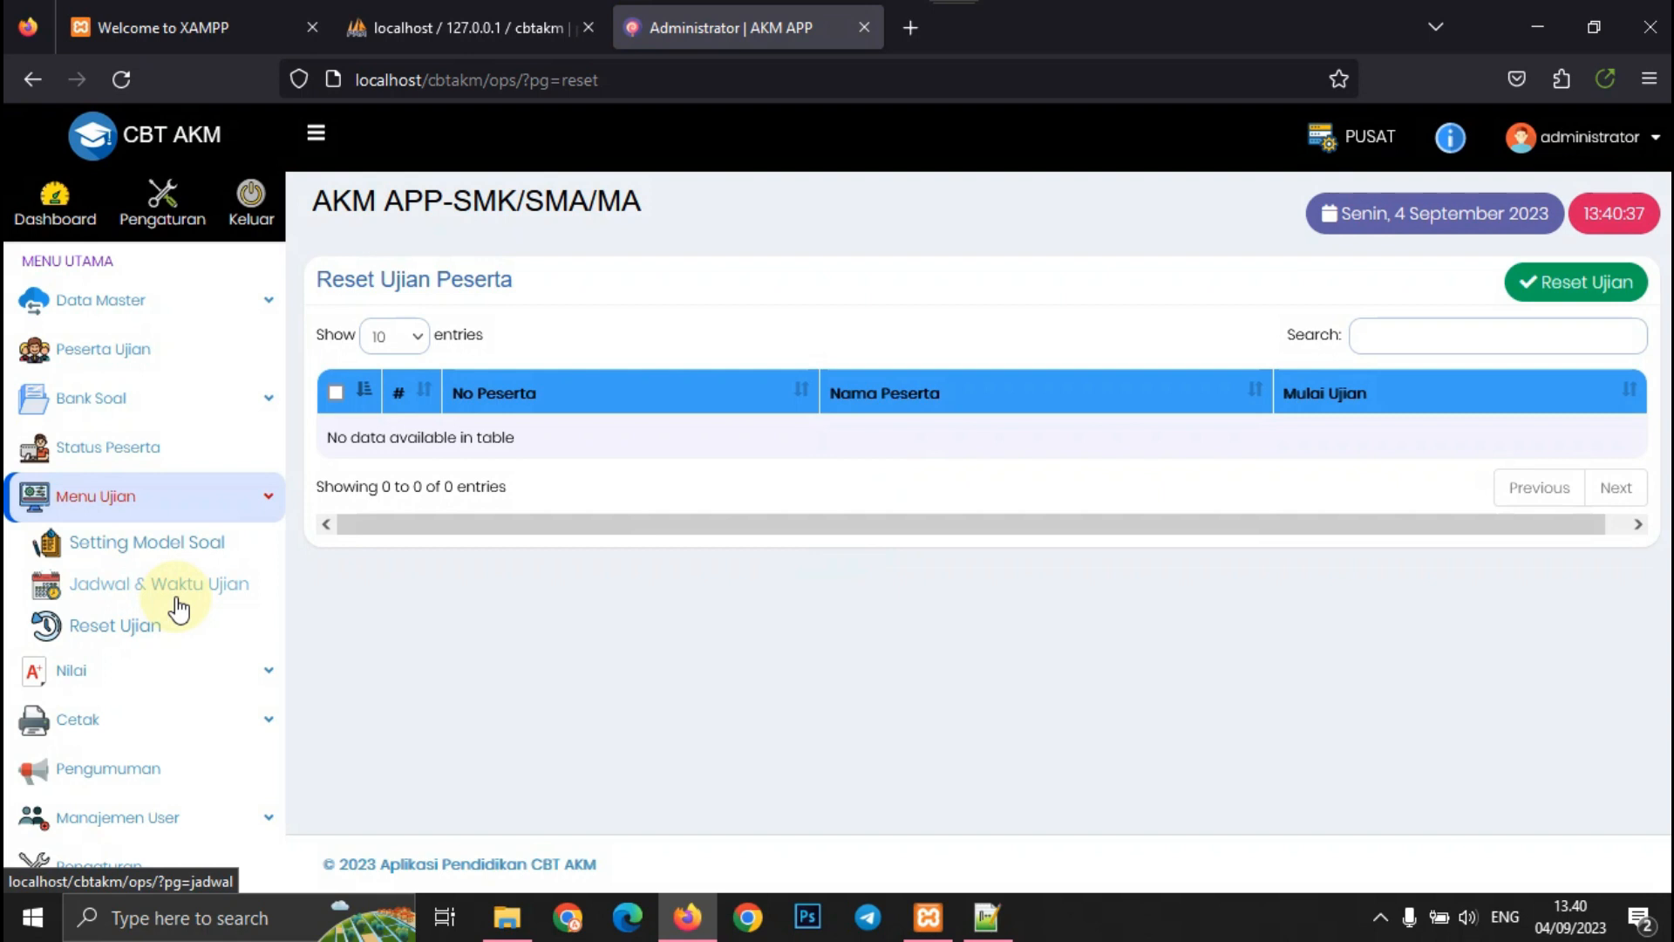
- View the Hasil Nilai and Semua Nilai score pages
{"action": "left_click", "coordinate": [126, 672]}
{"action": "left_click", "coordinate": [138, 620]}
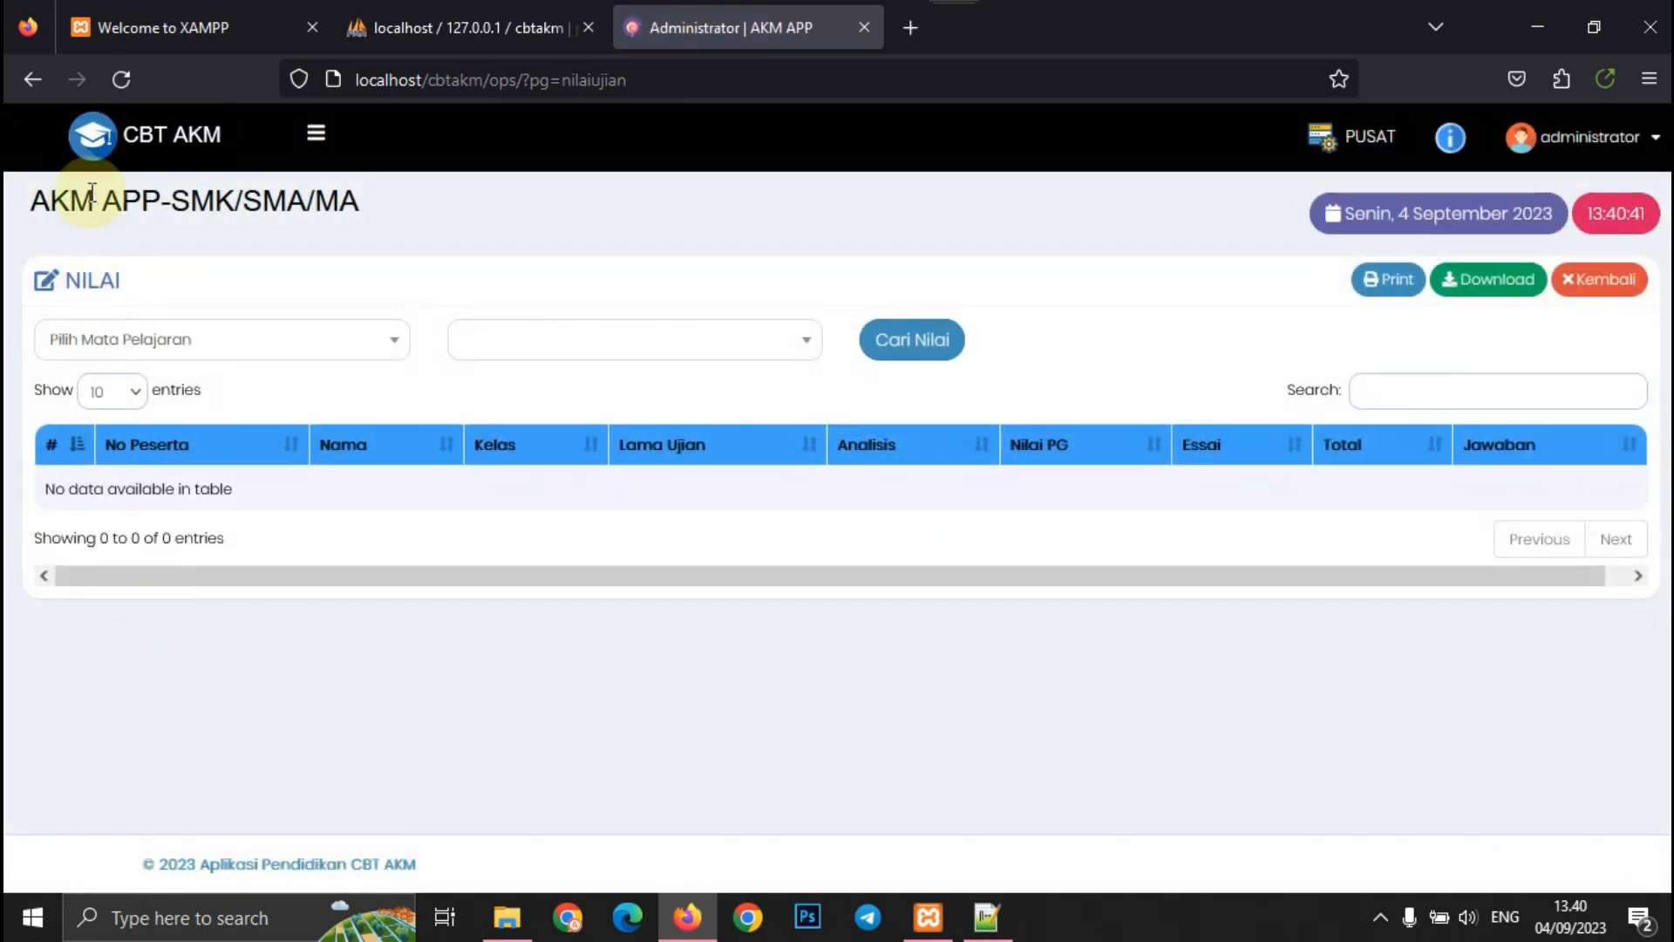
{"action": "left_click", "coordinate": [316, 139]}
{"action": "left_click", "coordinate": [208, 650]}
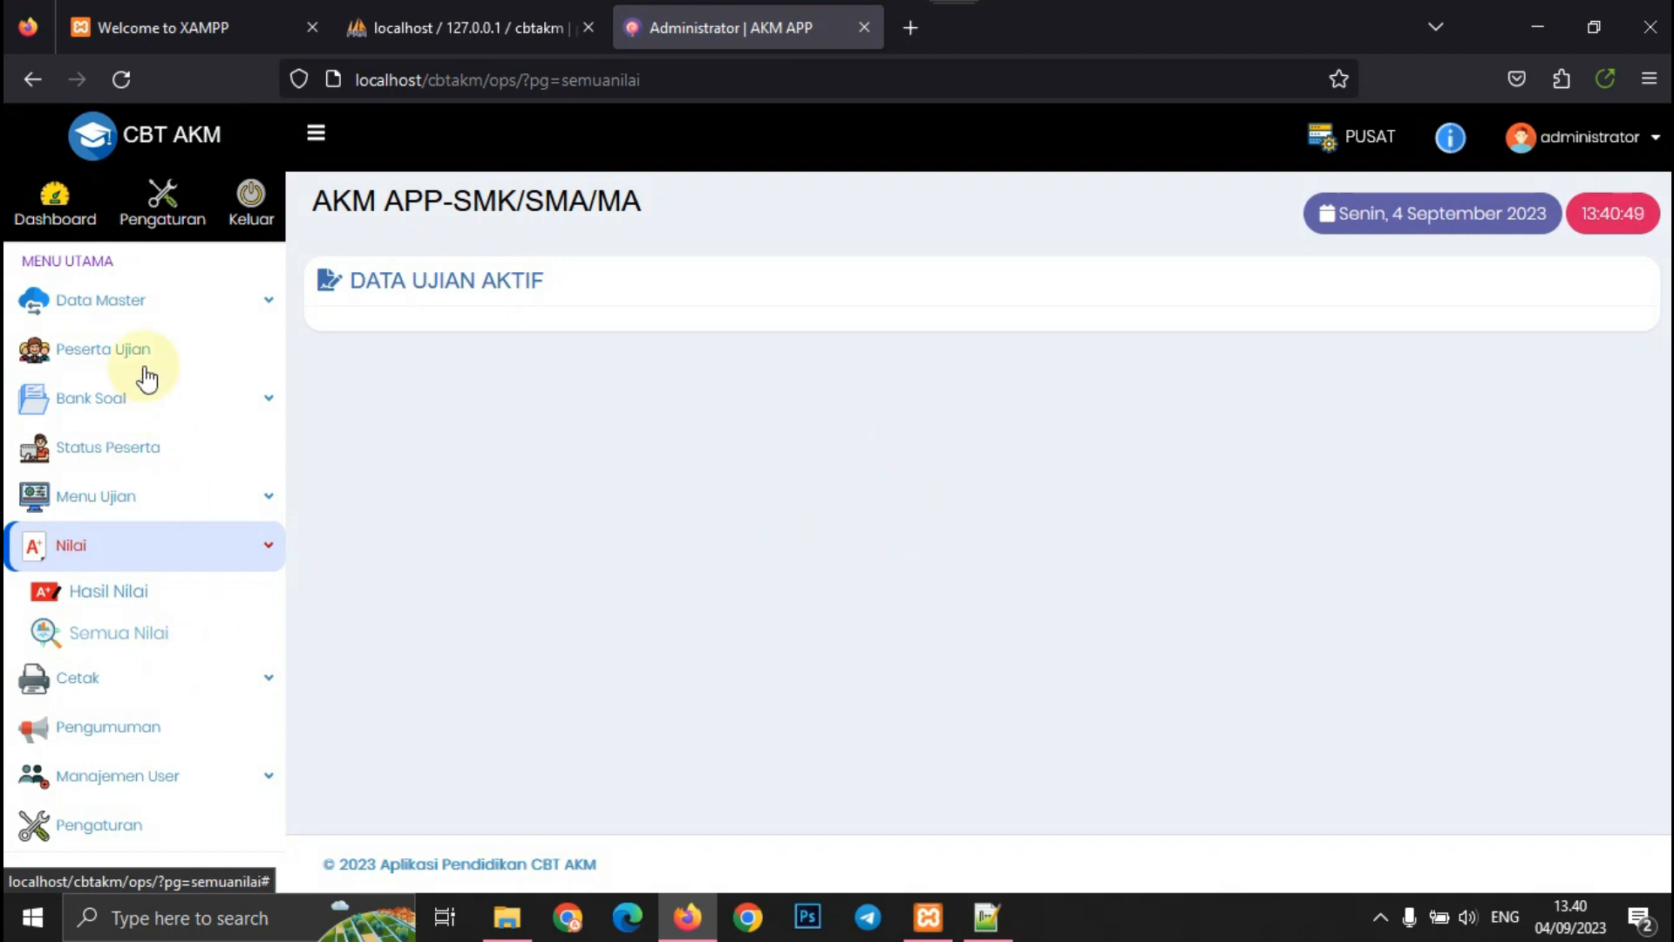
- View the Daftar Hadir, Cetak Kartu and Berita Acara print pages, then Pengumuman
{"action": "left_click", "coordinate": [142, 676]}
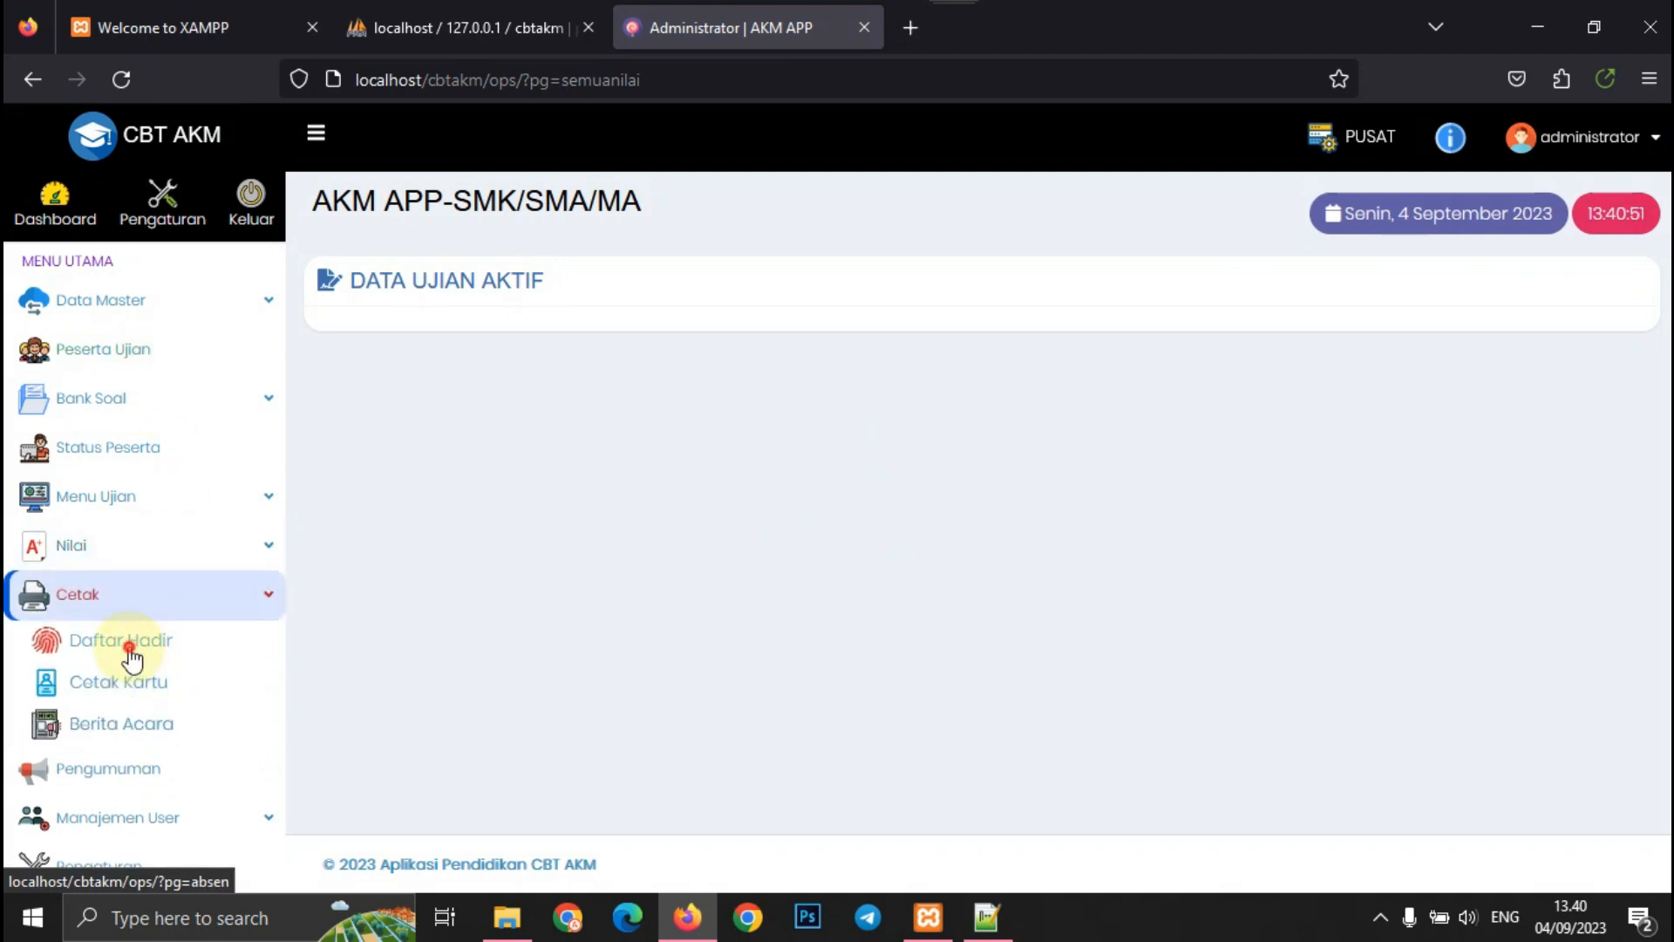
{"action": "left_click", "coordinate": [129, 647]}
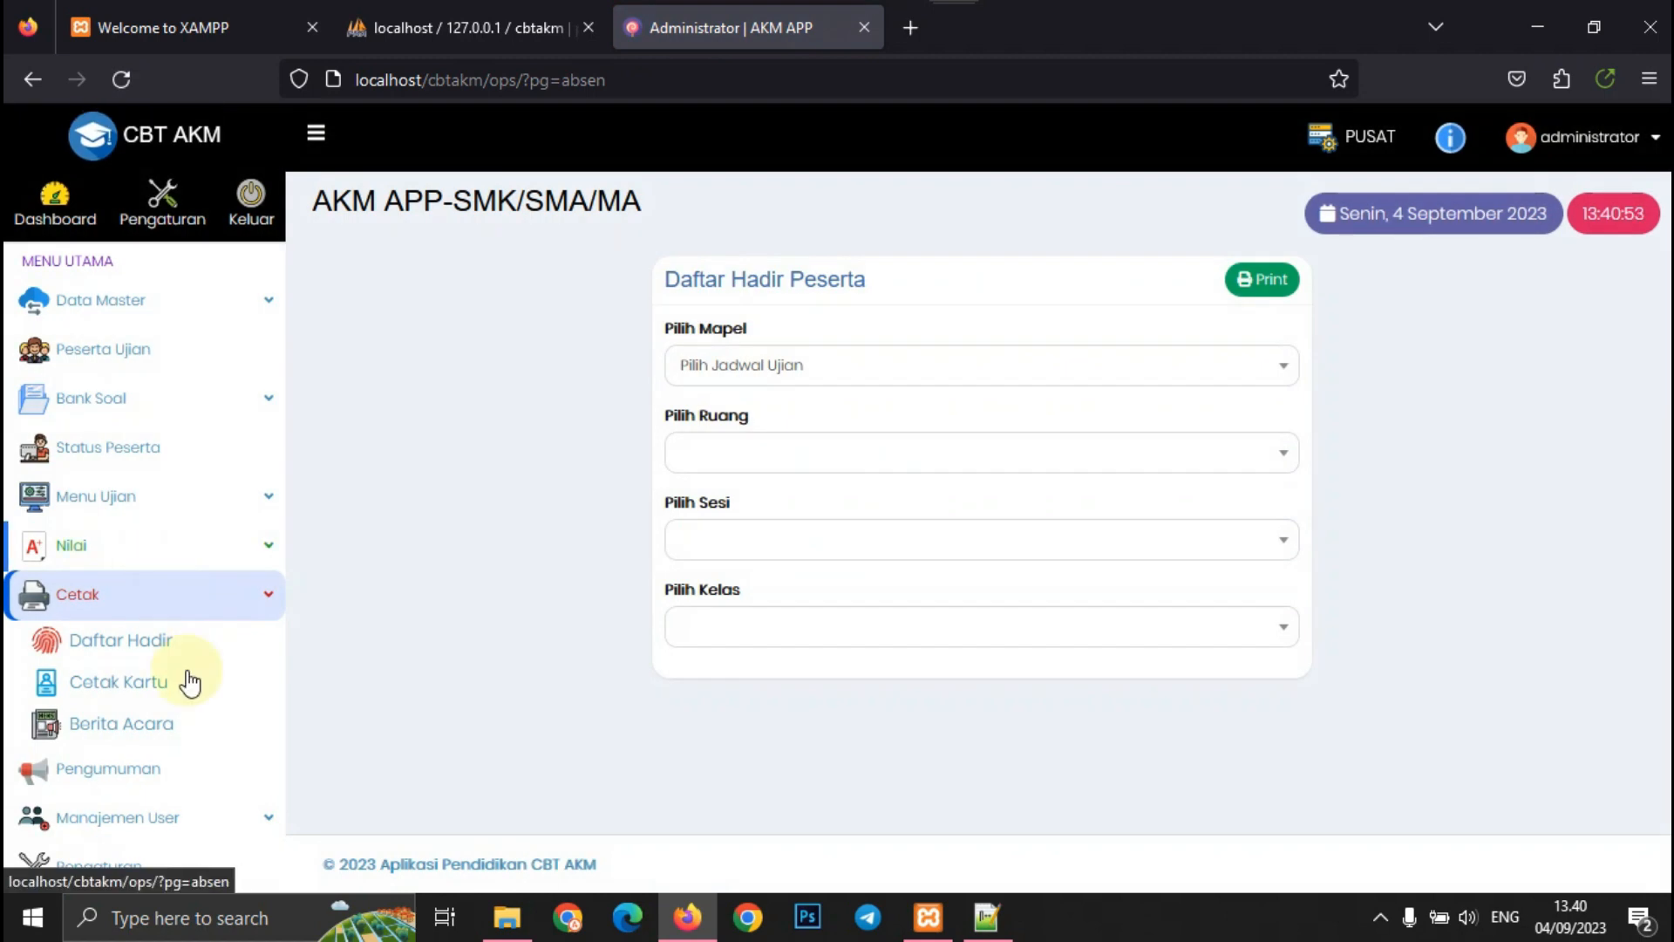
{"action": "left_click", "coordinate": [189, 693]}
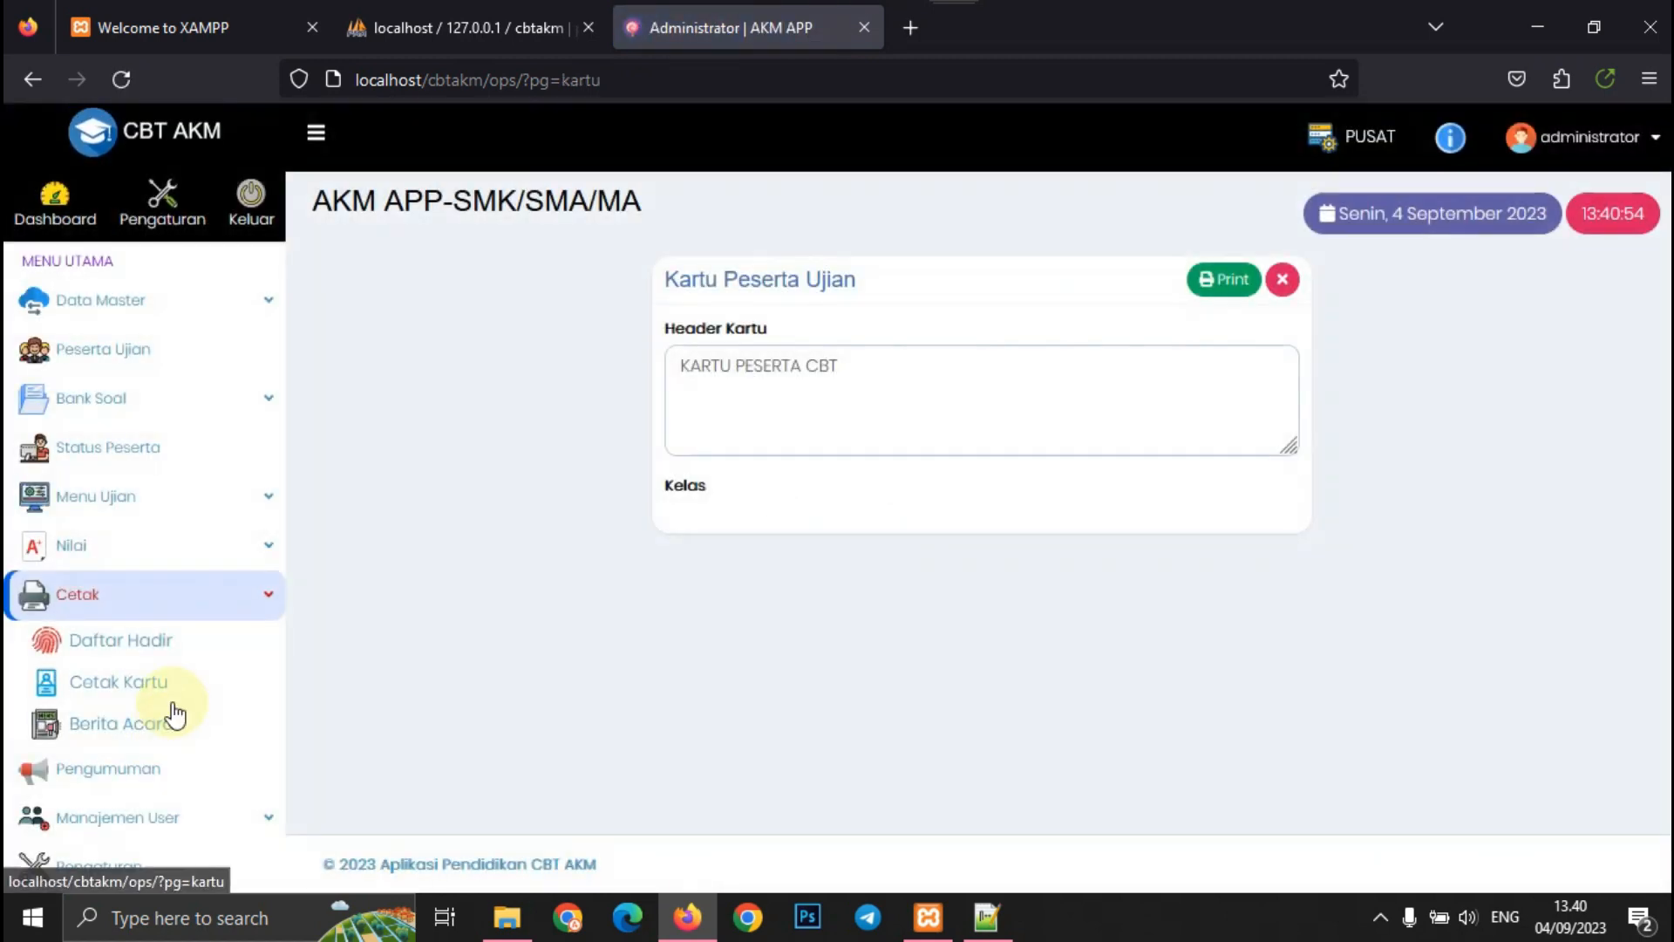
{"action": "left_click", "coordinate": [150, 731]}
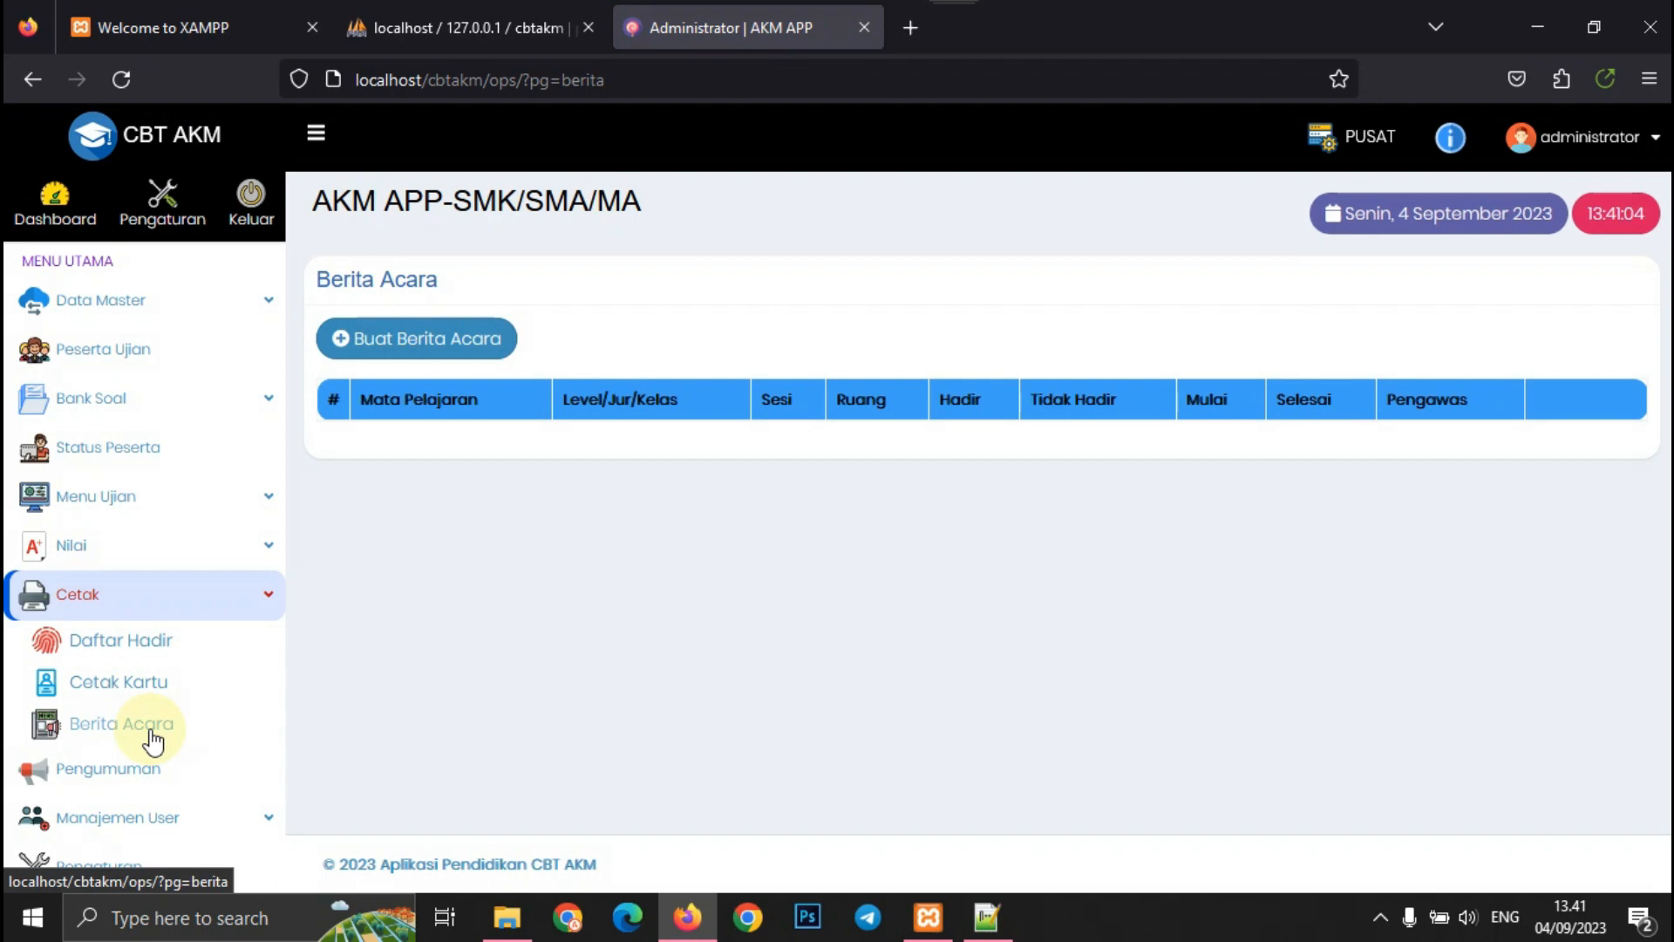
{"action": "left_click", "coordinate": [122, 770]}
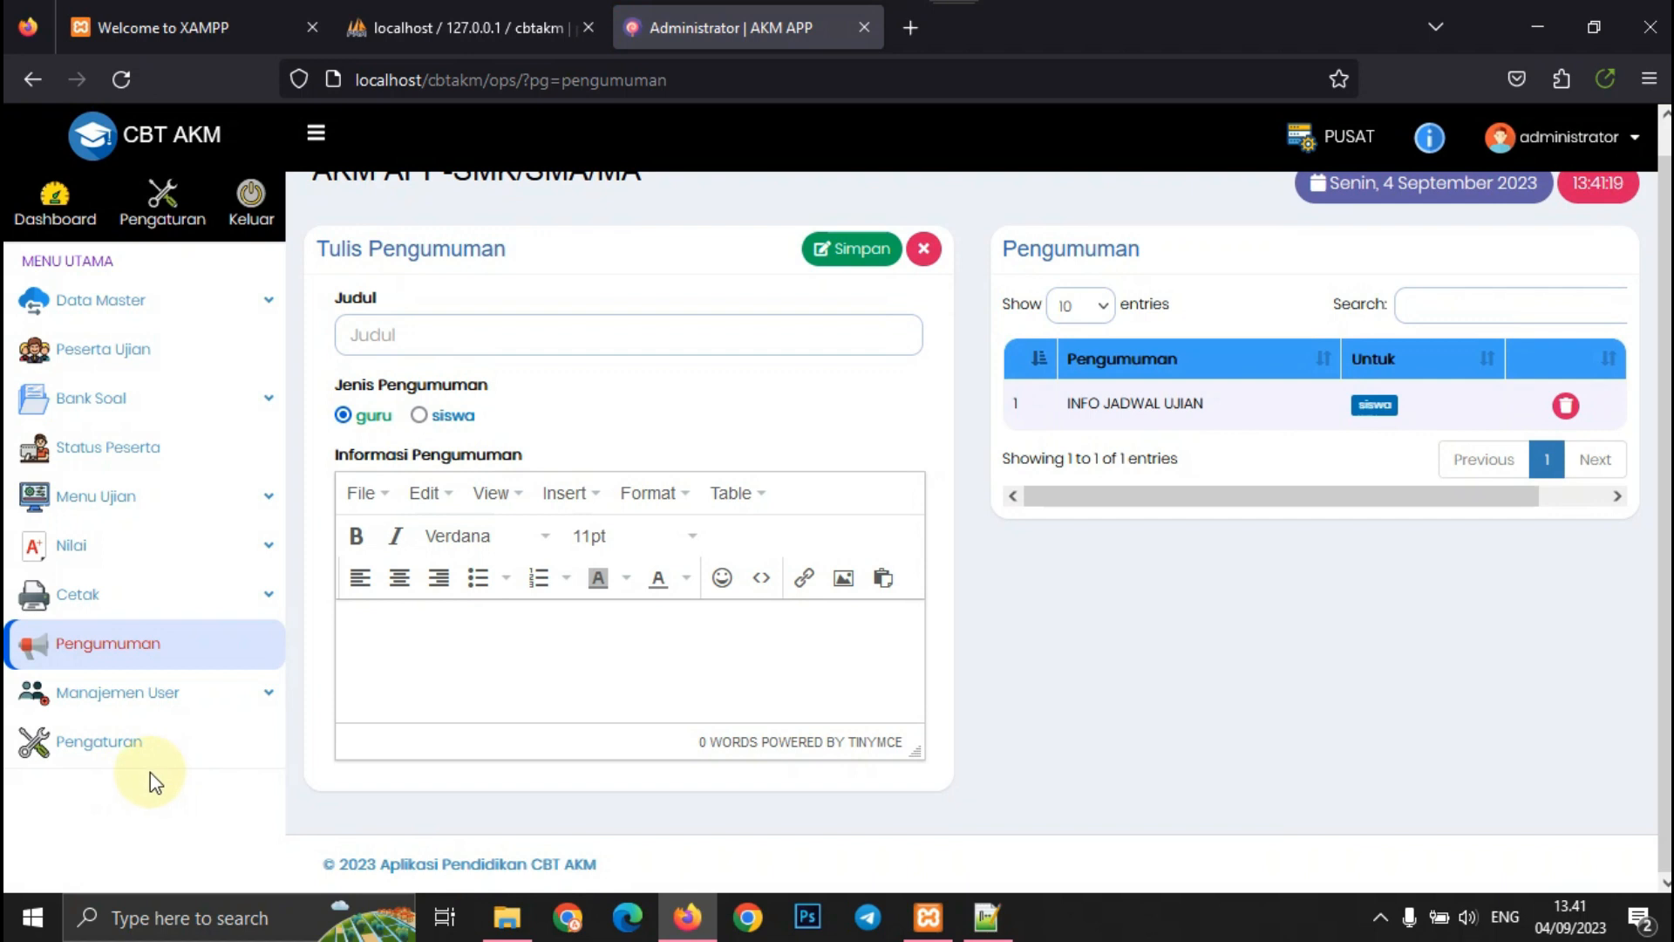
- Review the Data Administrator, Data Guru and Data Pengawas lists under Manajemen User
{"action": "left_click", "coordinate": [166, 698]}
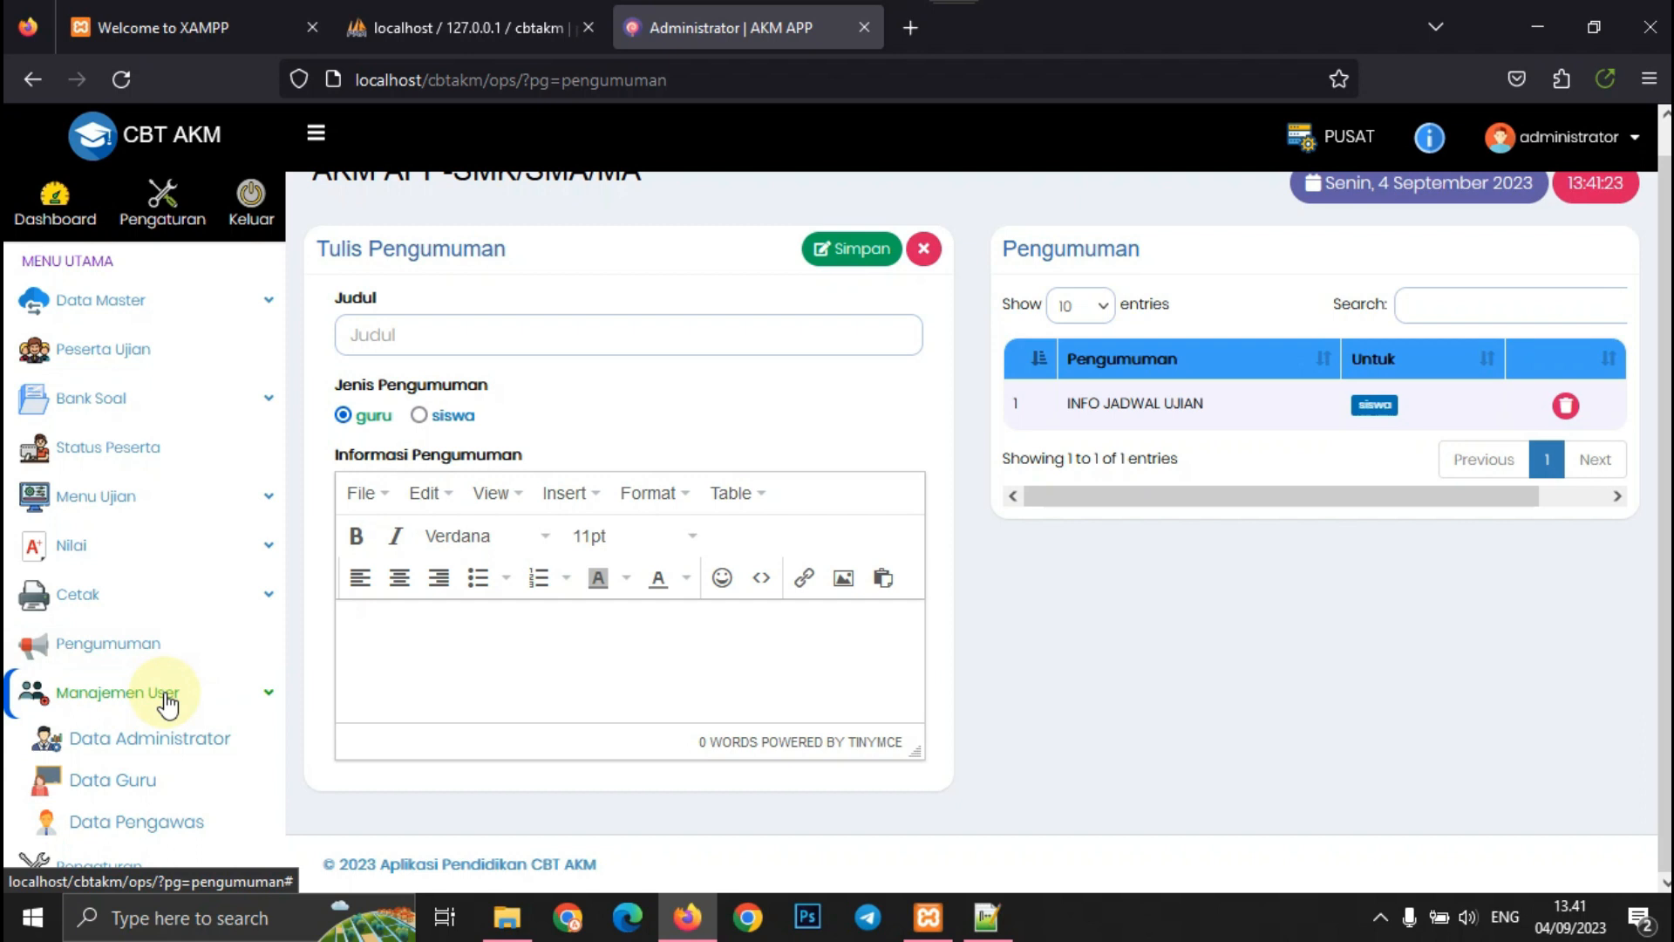
{"action": "left_click", "coordinate": [157, 735]}
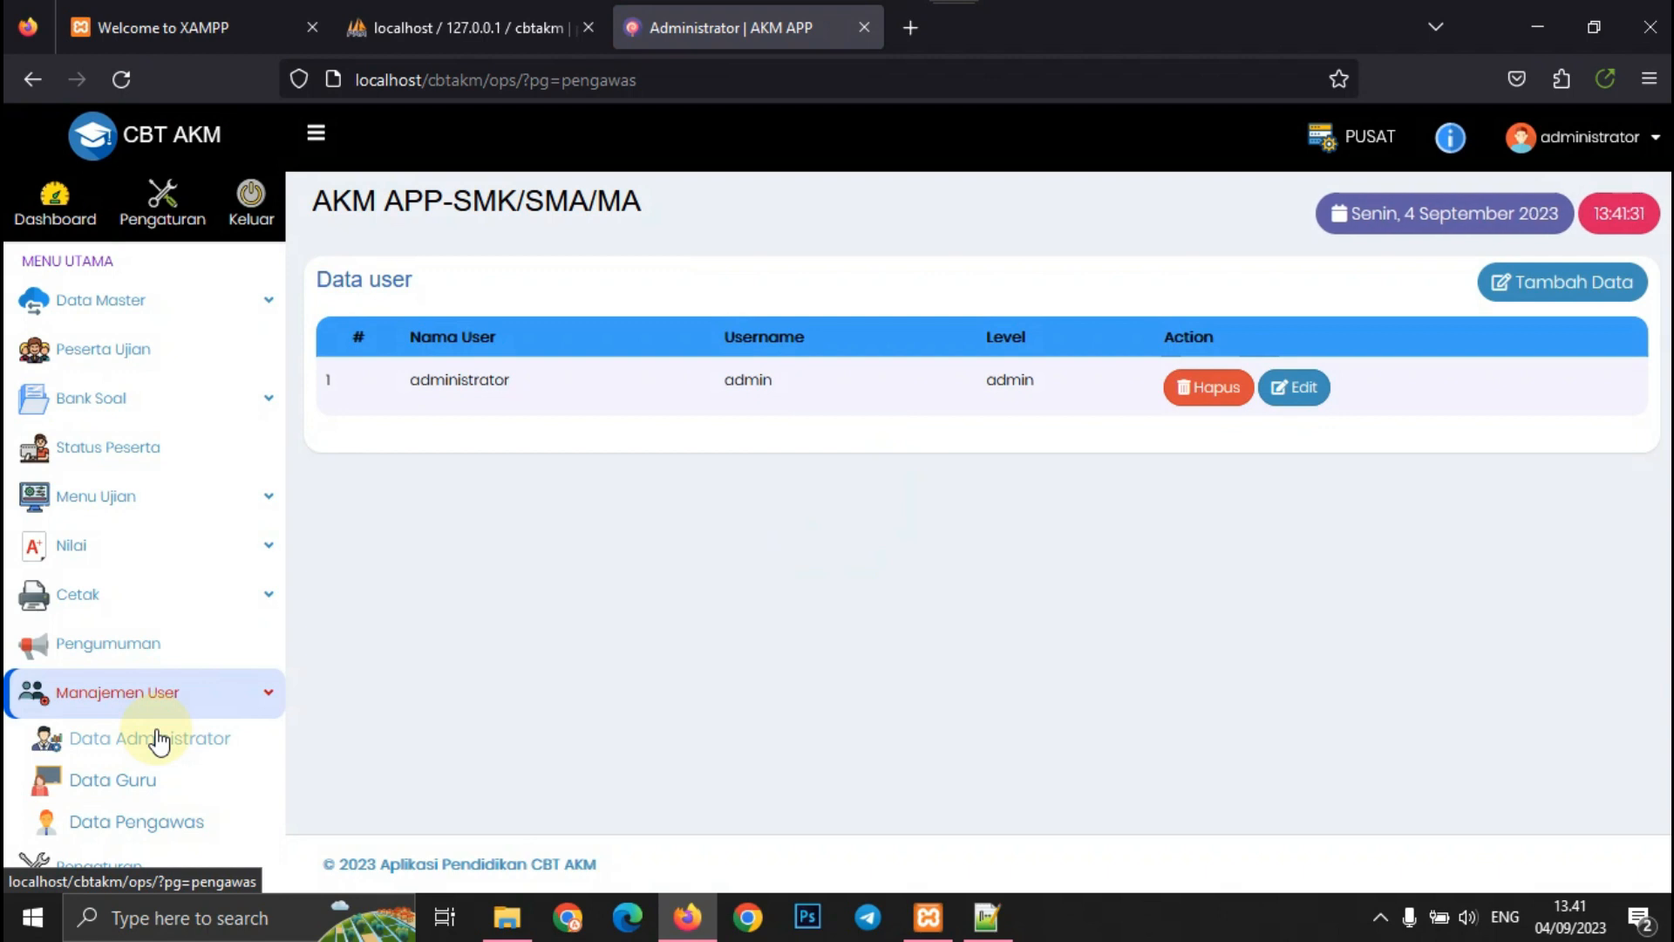
{"action": "left_click", "coordinate": [127, 783]}
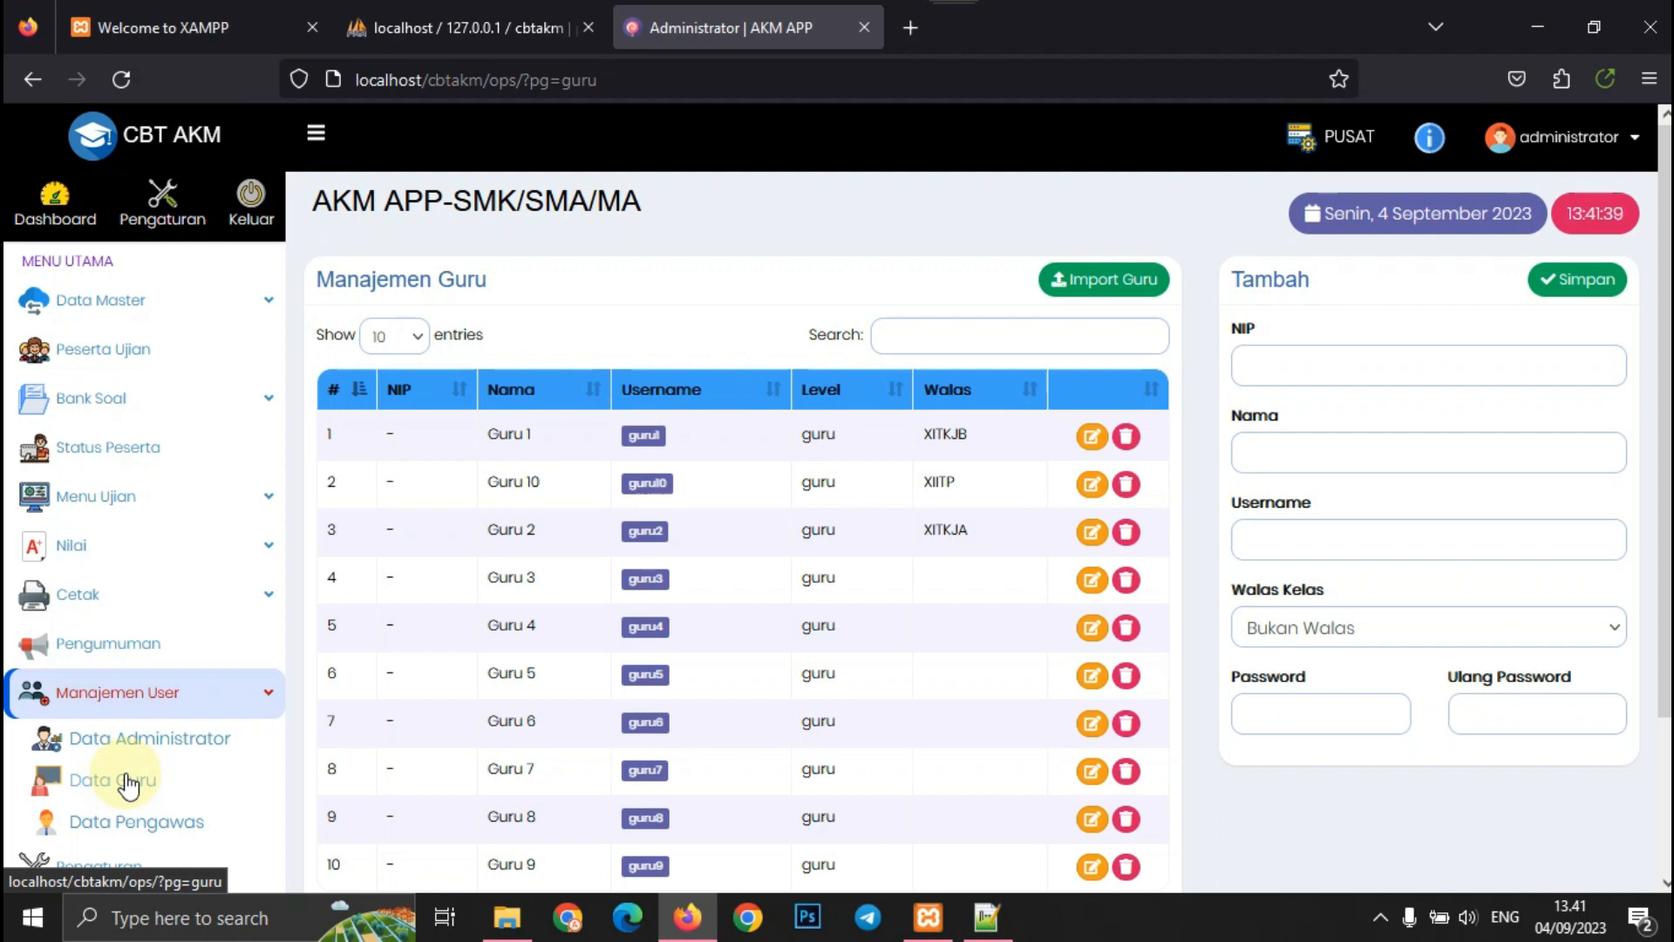
{"action": "scroll", "coordinate": [127, 785], "scroll_direction": "down", "scroll_amount": 3}
{"action": "left_click", "coordinate": [127, 824]}
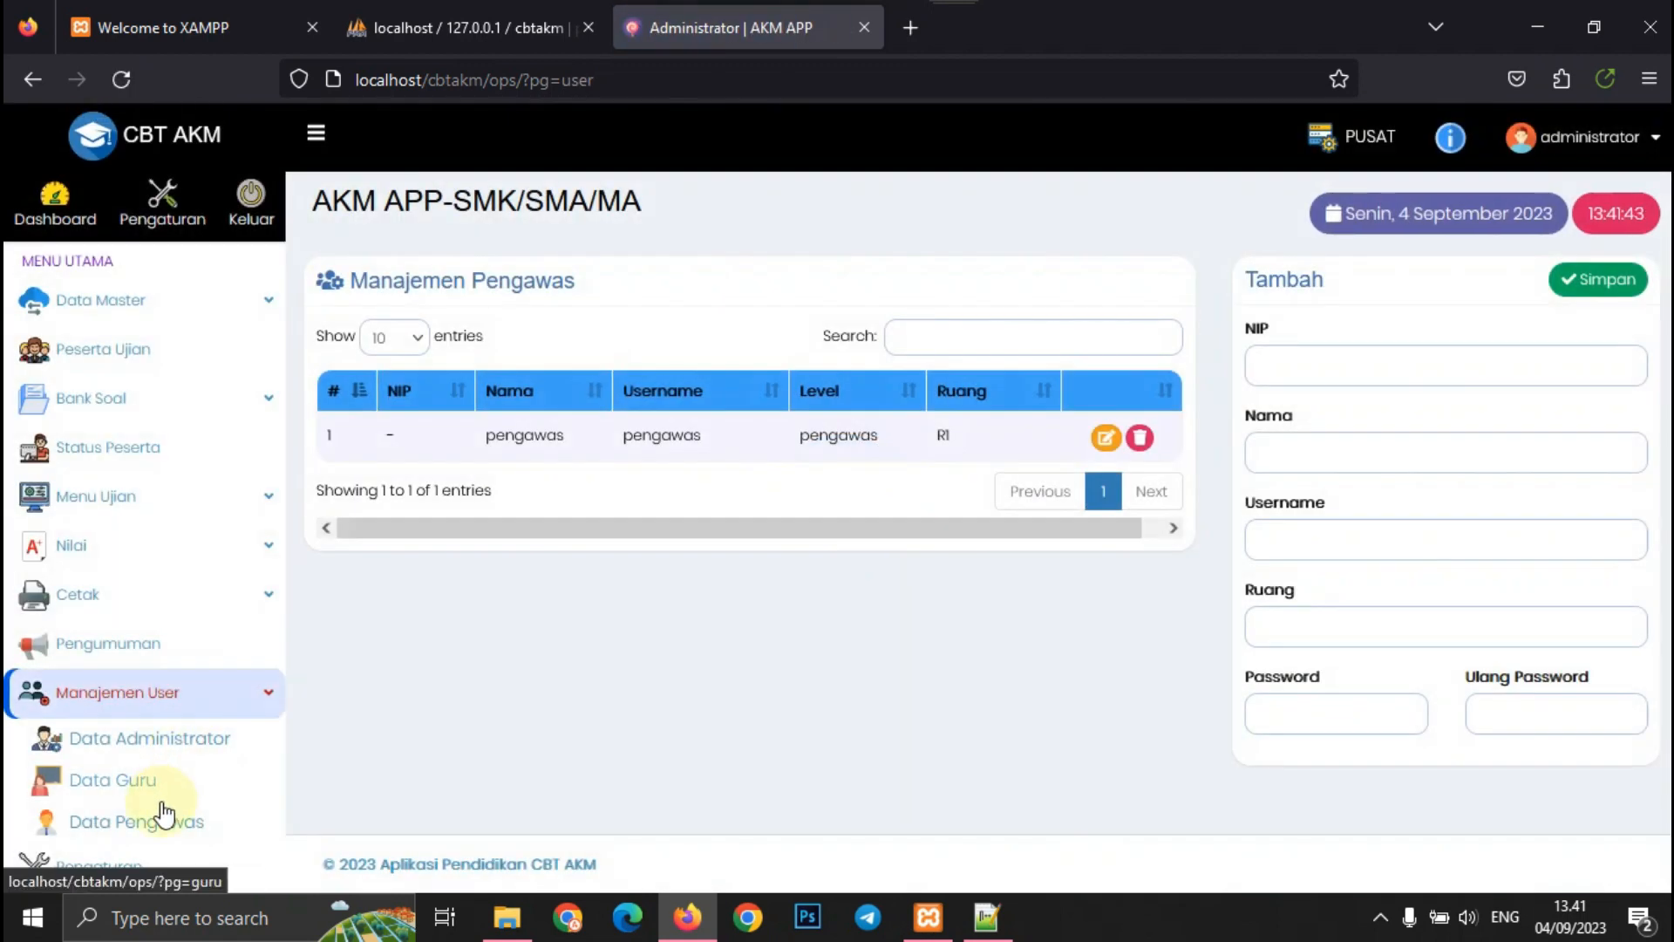
{"action": "left_click", "coordinate": [96, 869]}
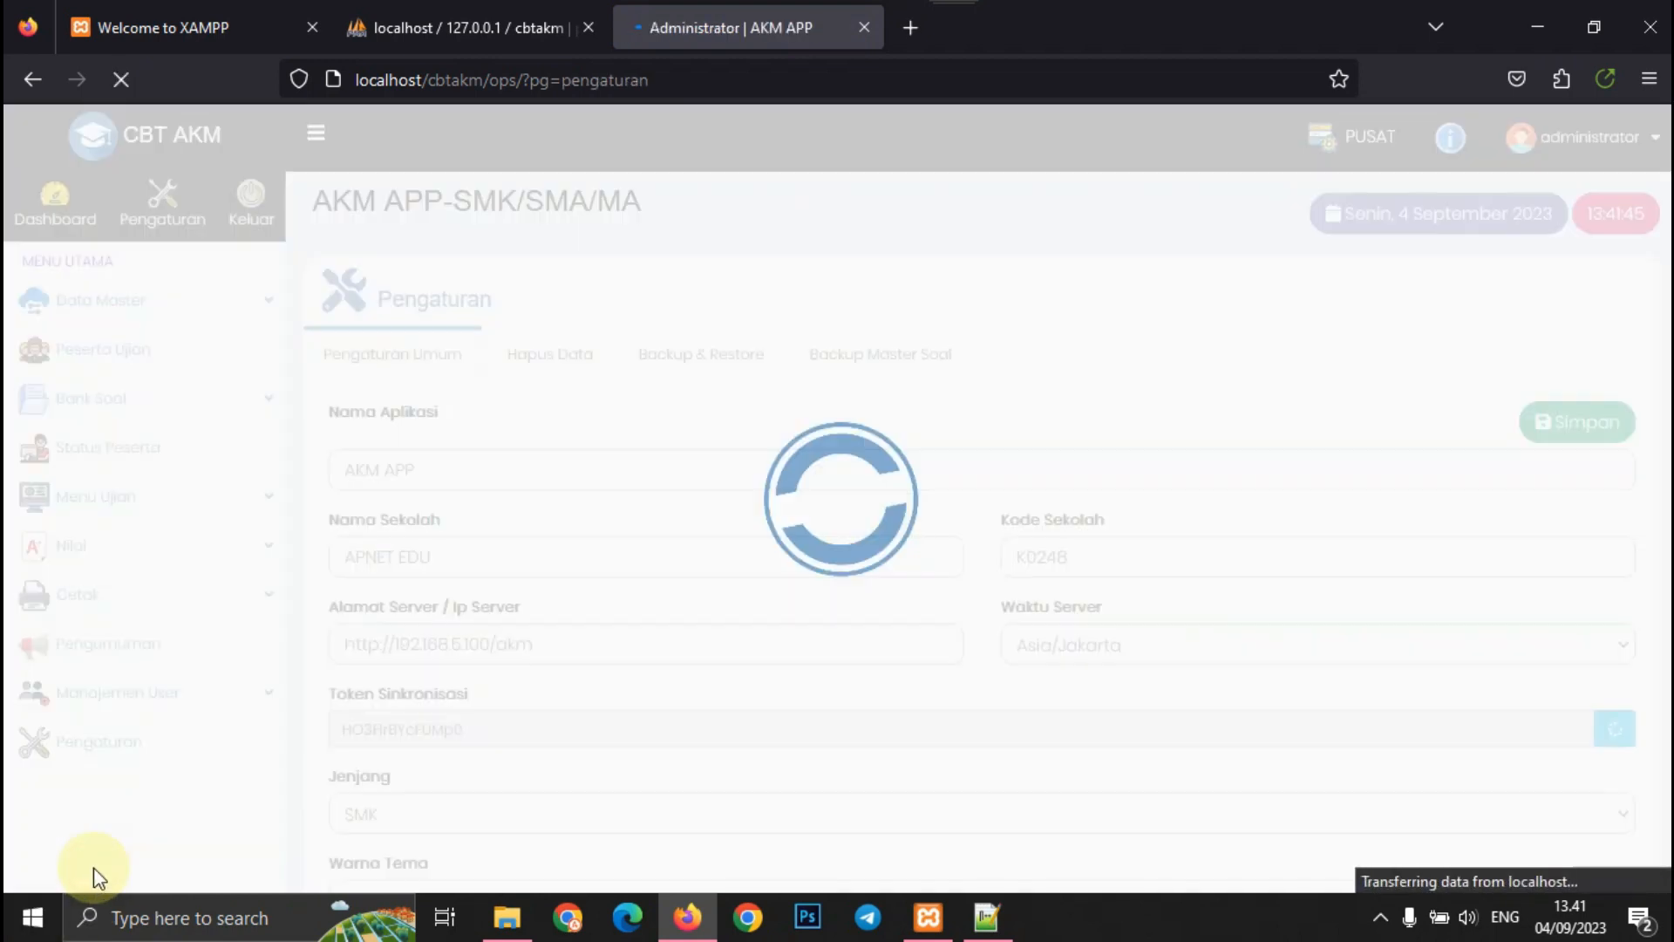
- Check the Hapus Data, Backup & Restore and Backup Master Soal tabs, then return to the dashboard
{"action": "left_click", "coordinate": [543, 364]}
{"action": "left_click", "coordinate": [710, 358]}
{"action": "left_click", "coordinate": [829, 366]}
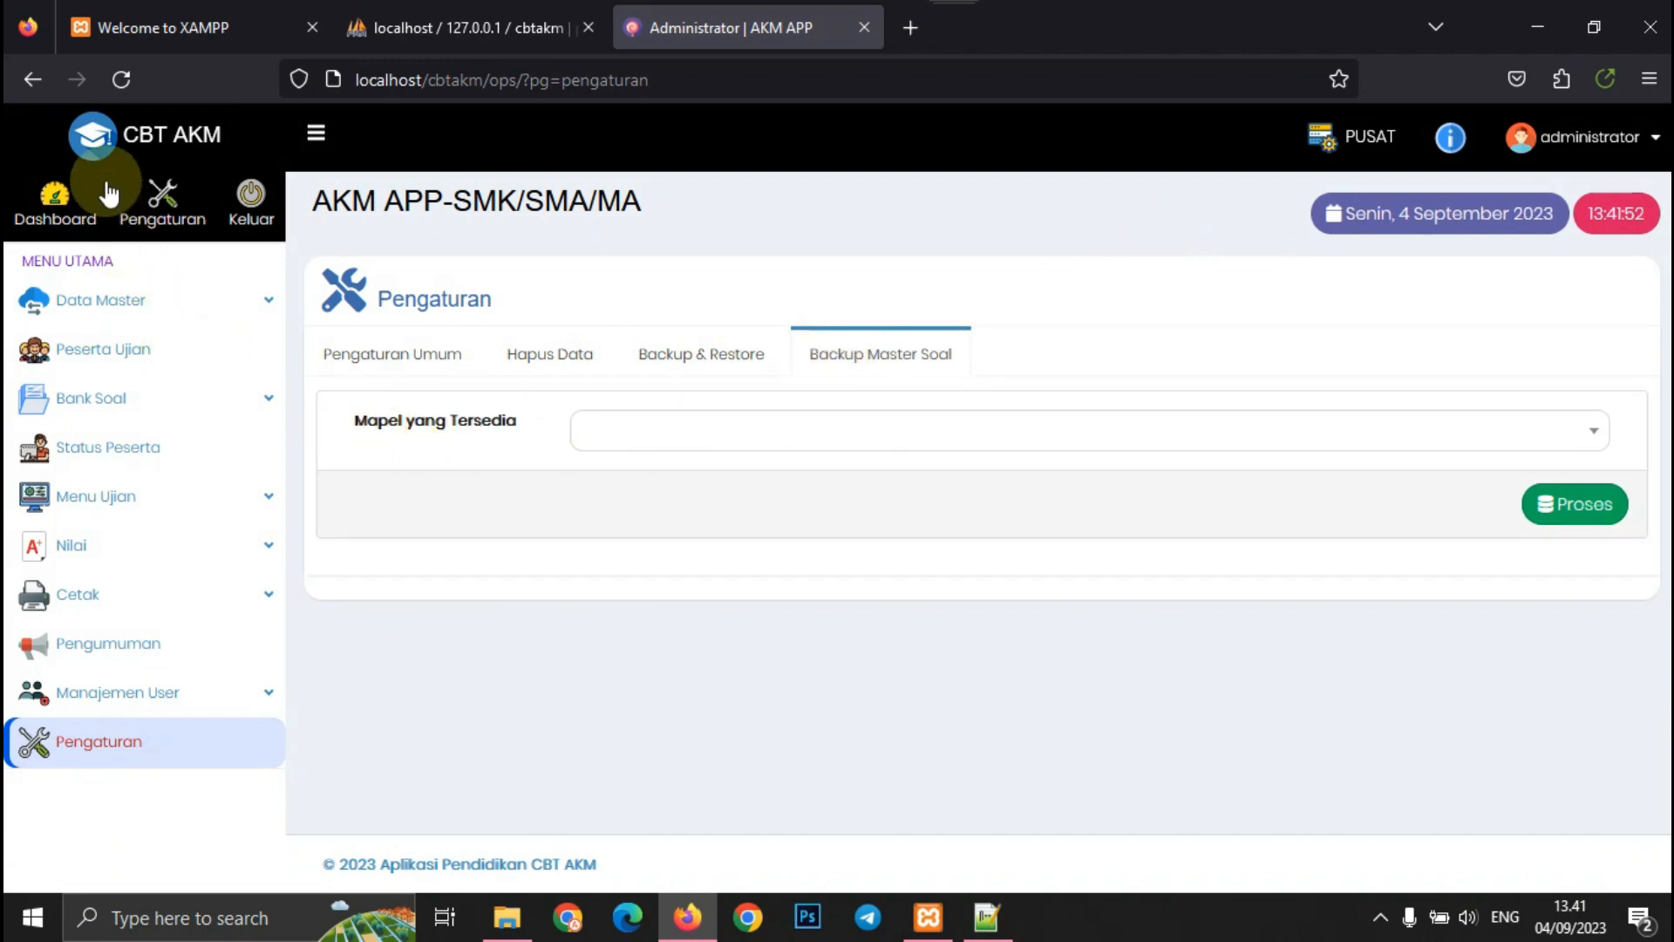
{"action": "left_click", "coordinate": [150, 135]}
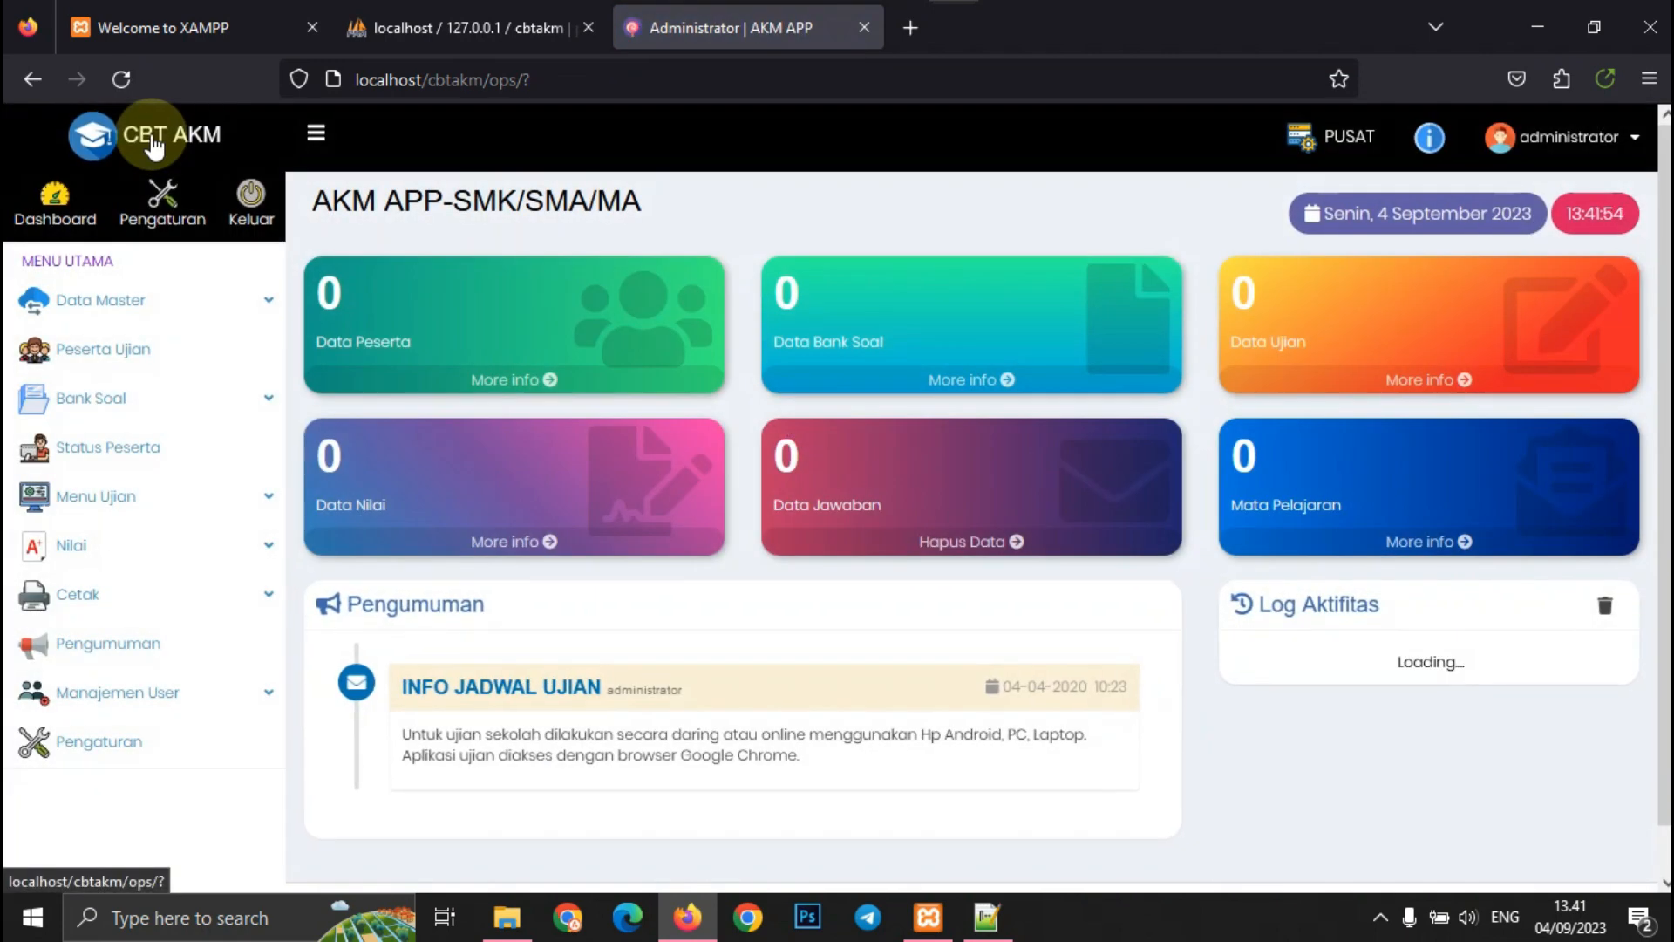